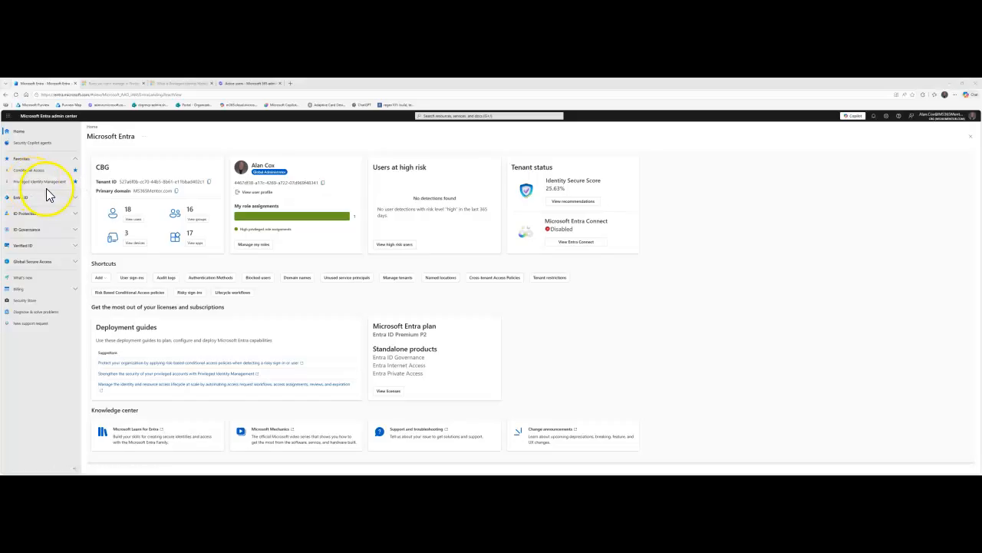
Open the roles list for Microsoft Entra roles in Privileged Identity Management.
{"action": "left_click", "coordinate": [39, 230]}
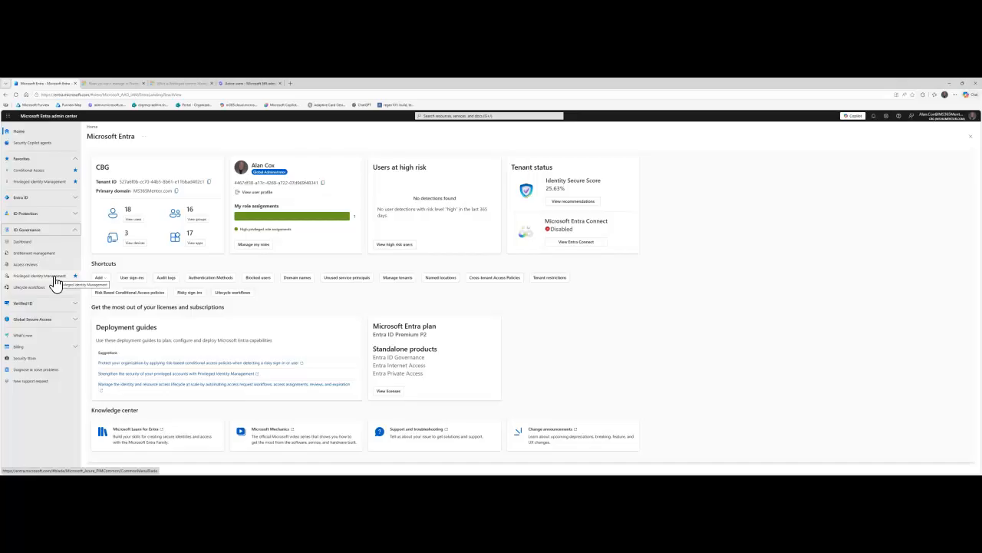
{"action": "left_click", "coordinate": [48, 182]}
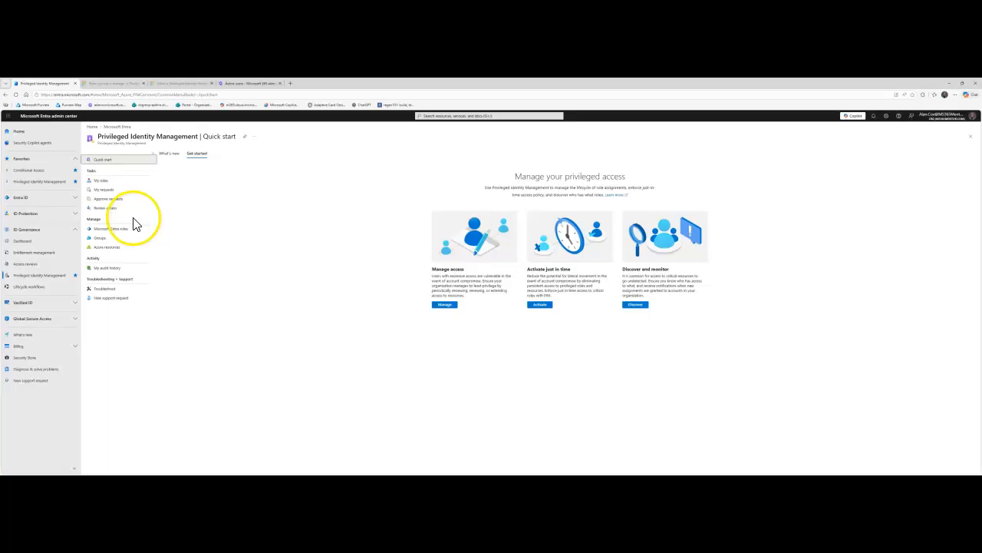
{"action": "left_click", "coordinate": [116, 228]}
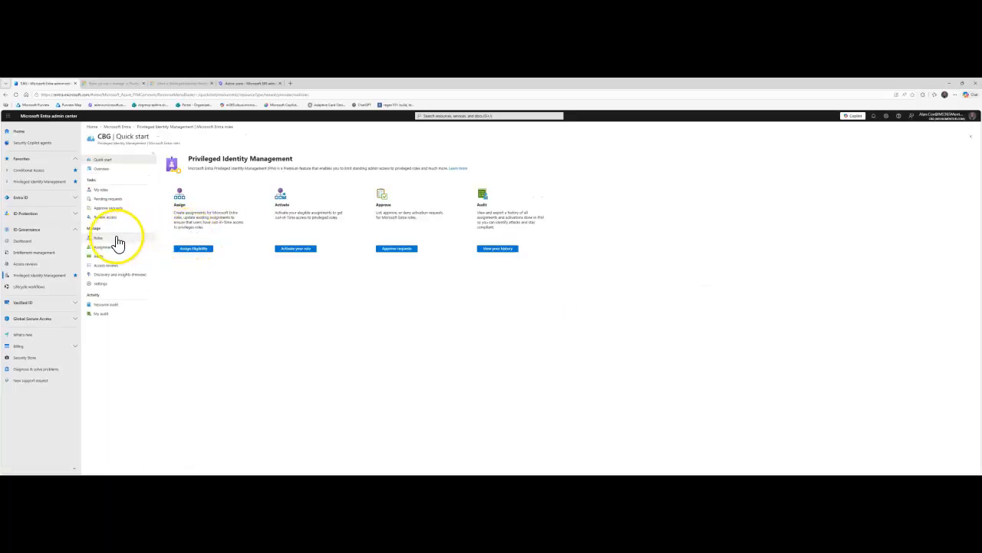
{"action": "left_click", "coordinate": [115, 240]}
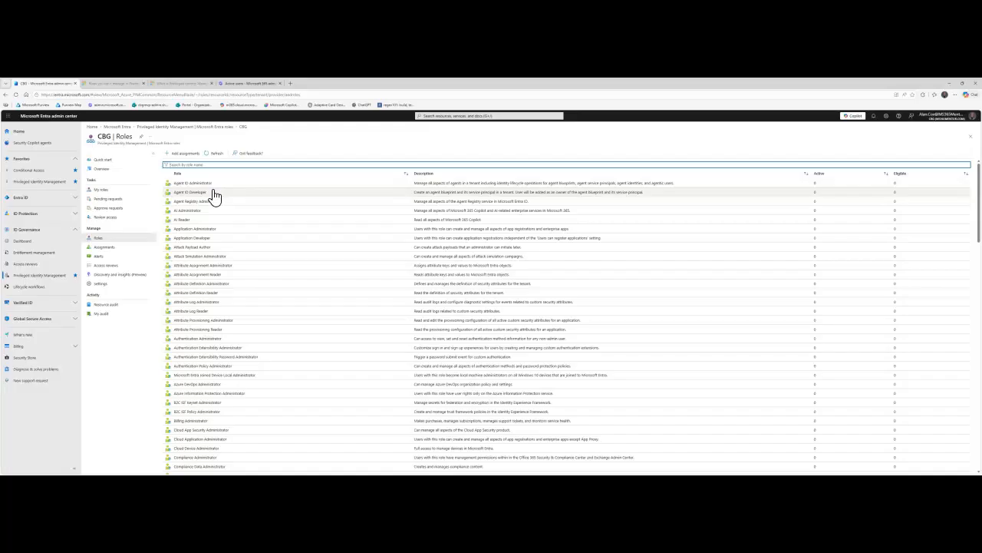
Find the Global Administrator role in the roles list and open its assignments.
{"action": "left_click", "coordinate": [230, 254]}
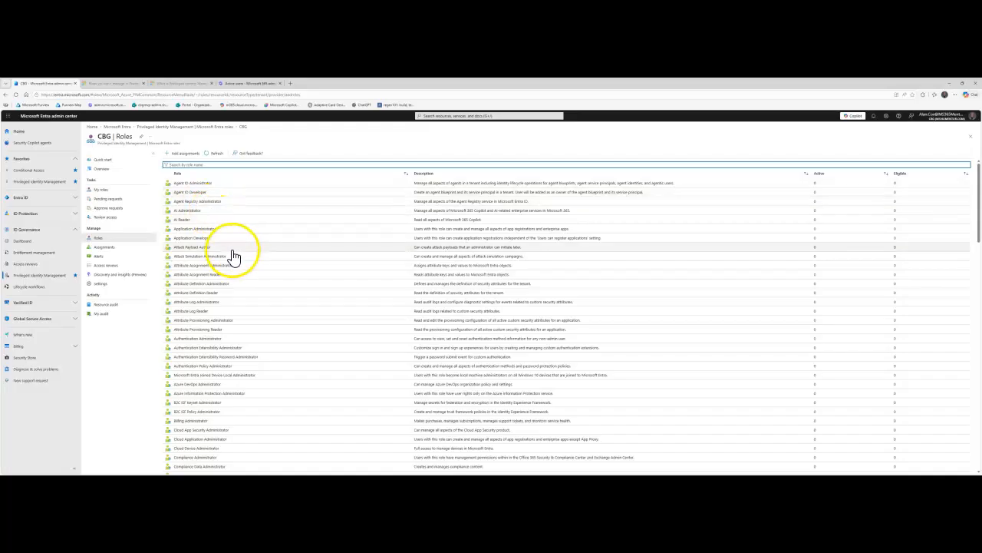
{"action": "scroll", "coordinate": [235, 258], "scroll_direction": "down", "scroll_amount": 3}
{"action": "scroll", "coordinate": [235, 257], "scroll_direction": "down", "scroll_amount": 3}
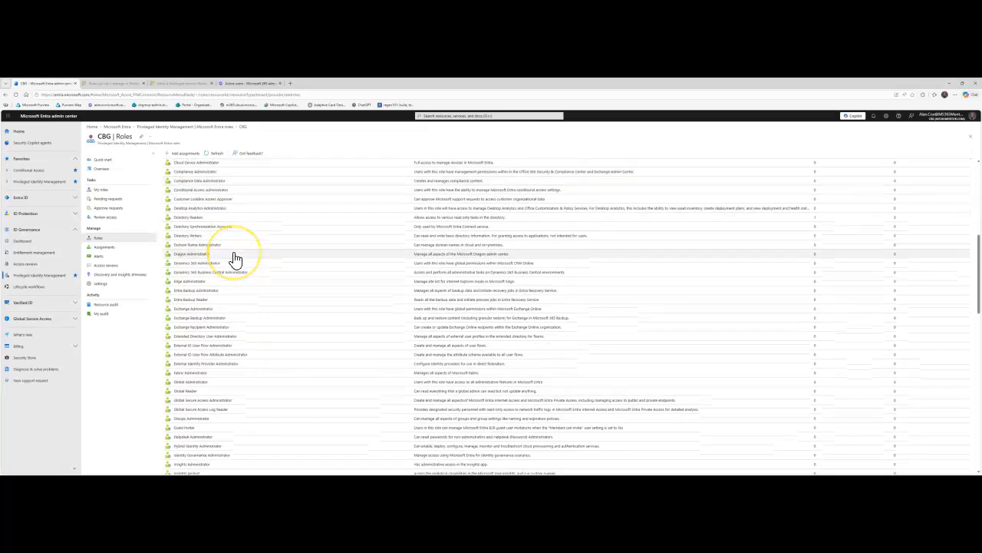
{"action": "scroll", "coordinate": [235, 261], "scroll_direction": "down", "scroll_amount": 2}
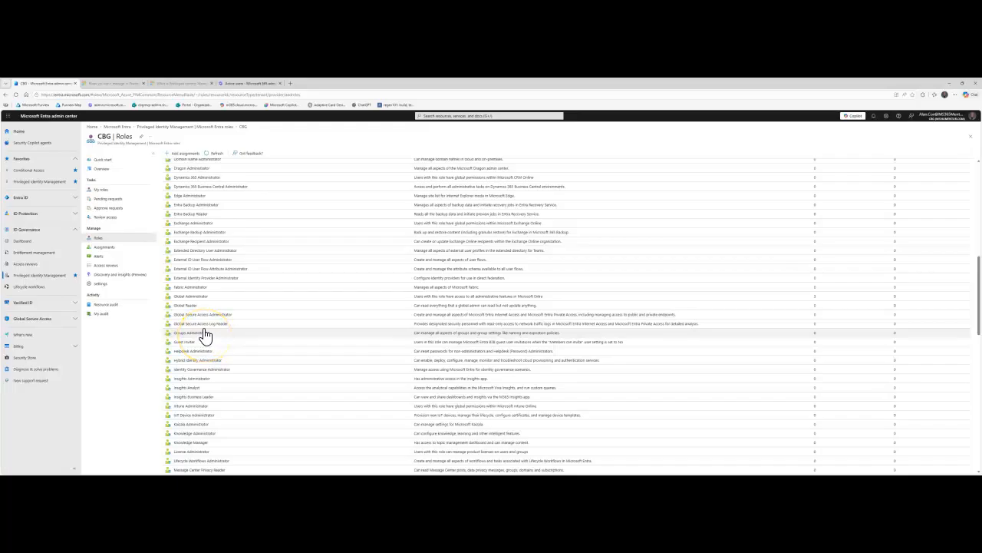
{"action": "left_click", "coordinate": [203, 299]}
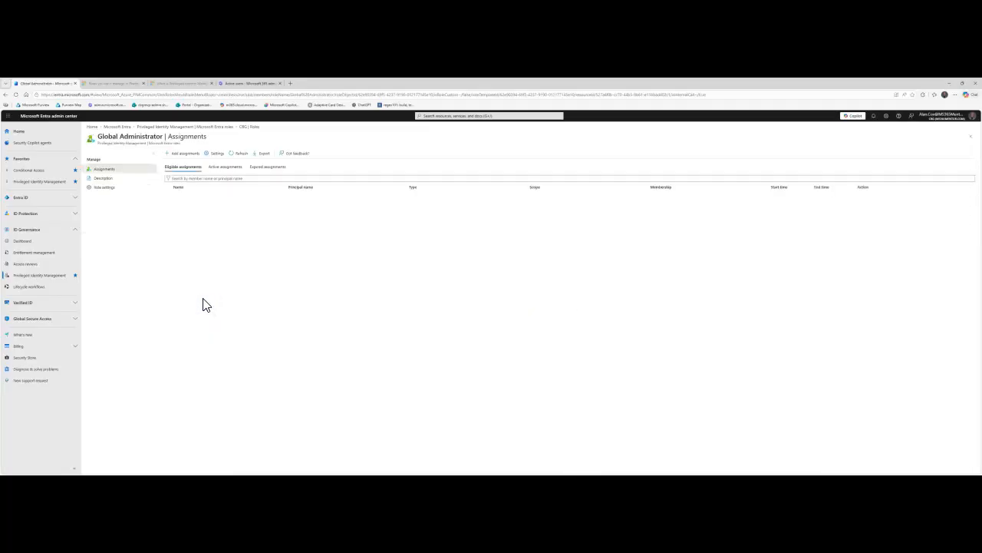
Review the Global Administrator role settings for activation, assignment and notifications.
{"action": "left_click", "coordinate": [98, 187]}
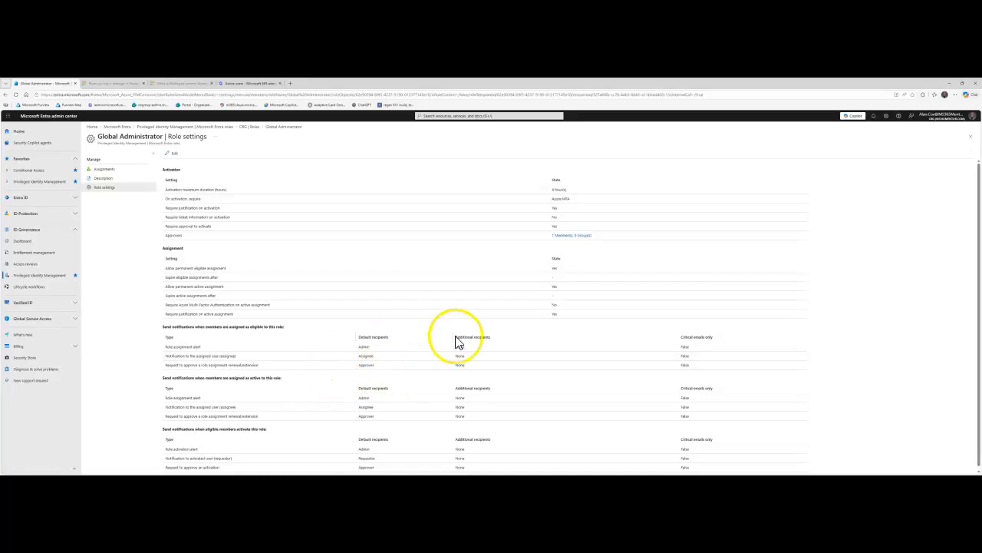
{"action": "scroll", "coordinate": [568, 376], "scroll_direction": "down", "scroll_amount": 1}
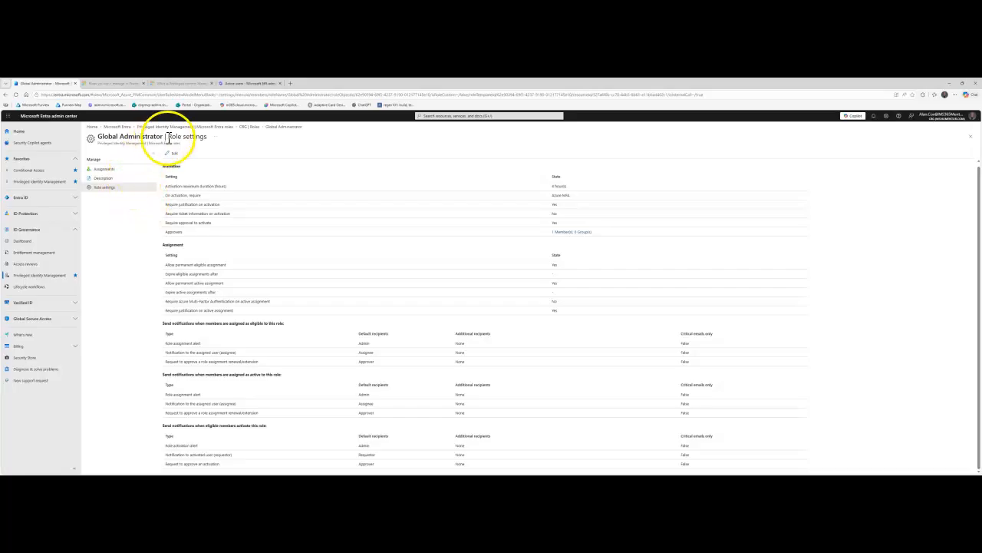
{"action": "left_click", "coordinate": [289, 128]}
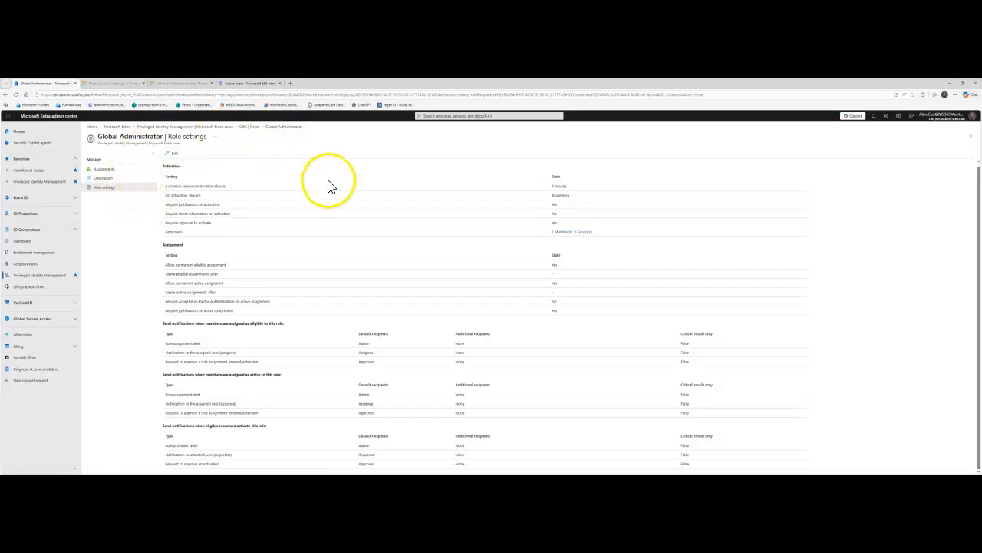
Return to the full roles list and examine the available Microsoft Entra roles and their descriptions.
{"action": "left_click", "coordinate": [259, 130]}
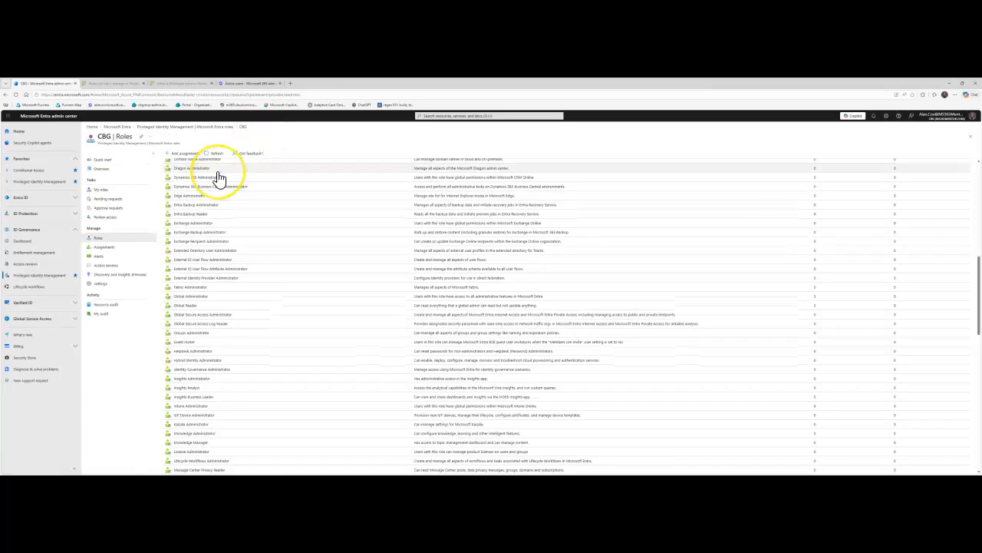
{"action": "scroll", "coordinate": [235, 194], "scroll_direction": "down", "scroll_amount": 8}
{"action": "scroll", "coordinate": [237, 198], "scroll_direction": "up", "scroll_amount": 10}
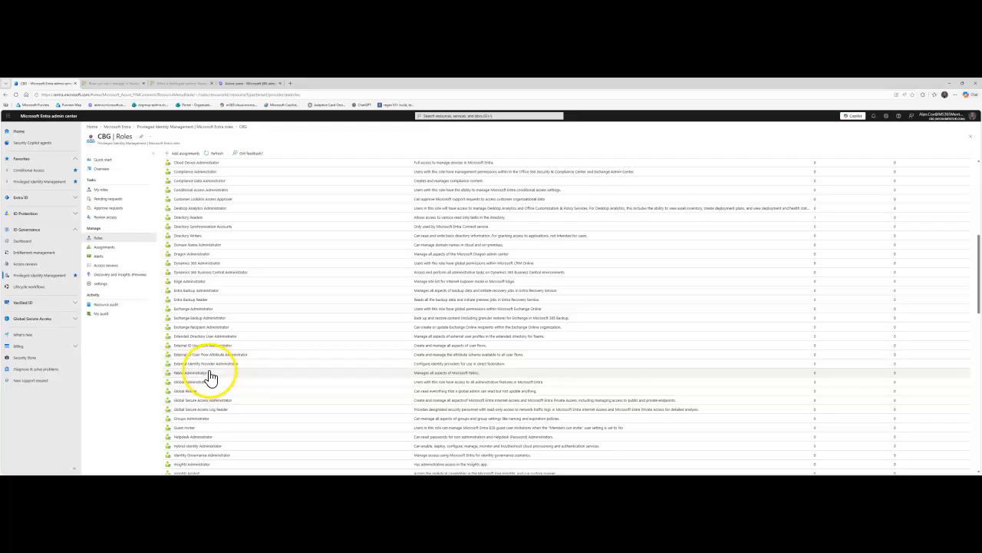
{"action": "scroll", "coordinate": [210, 378], "scroll_direction": "up", "scroll_amount": 5}
{"action": "scroll", "coordinate": [211, 378], "scroll_direction": "up", "scroll_amount": 4}
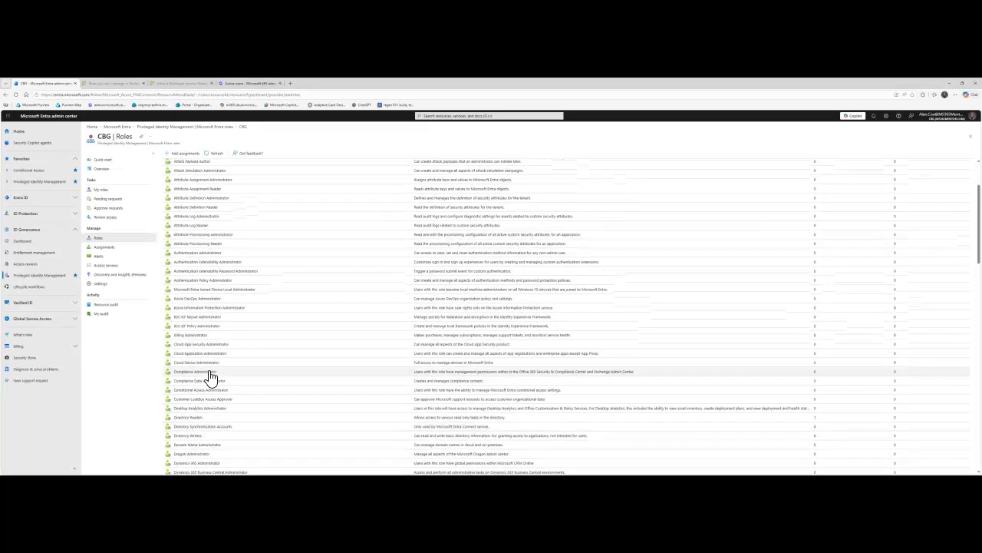
{"action": "scroll", "coordinate": [210, 377], "scroll_direction": "up", "scroll_amount": 4}
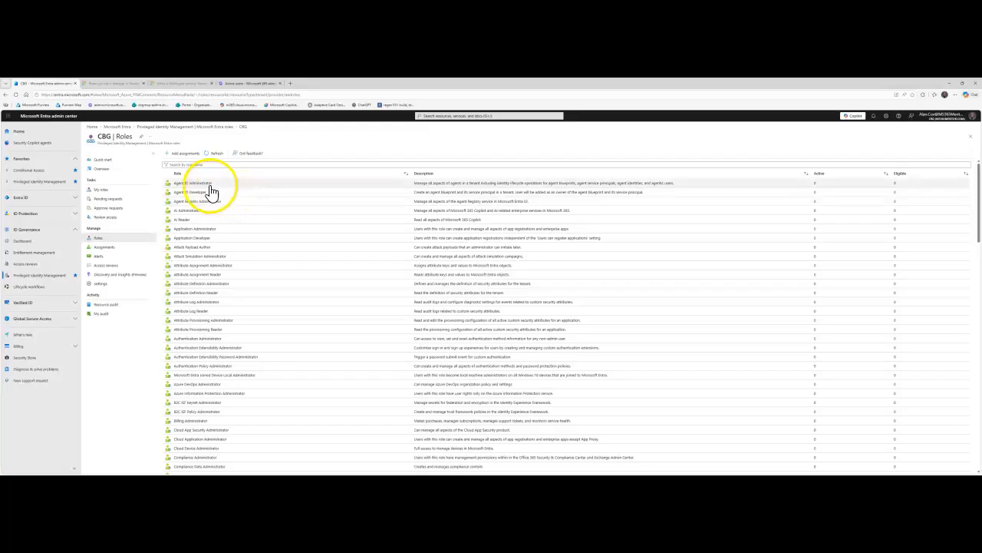
{"action": "scroll", "coordinate": [219, 265], "scroll_direction": "down", "scroll_amount": 3}
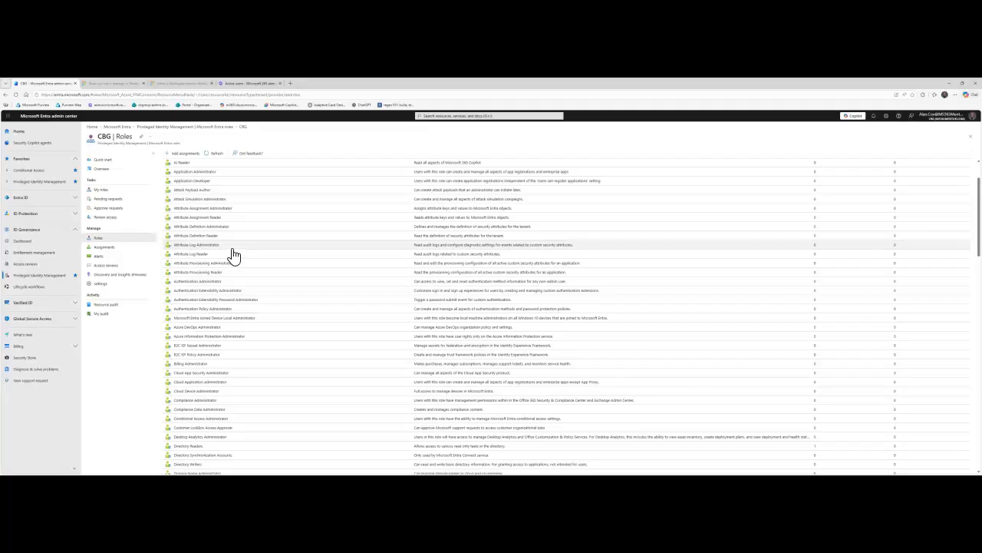
{"action": "scroll", "coordinate": [234, 255], "scroll_direction": "down", "scroll_amount": 3}
{"action": "scroll", "coordinate": [234, 255], "scroll_direction": "up", "scroll_amount": 5}
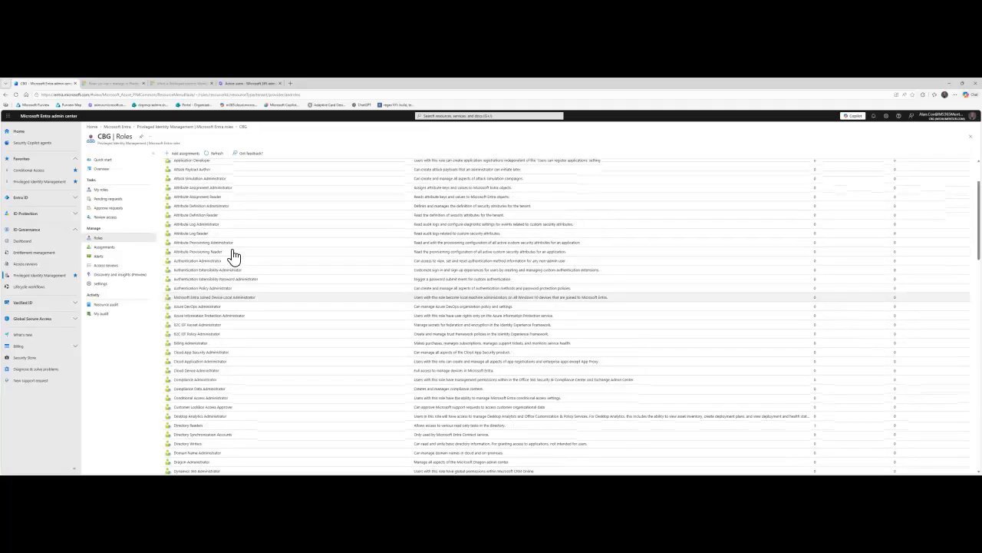
{"action": "scroll", "coordinate": [232, 256], "scroll_direction": "down", "scroll_amount": 2}
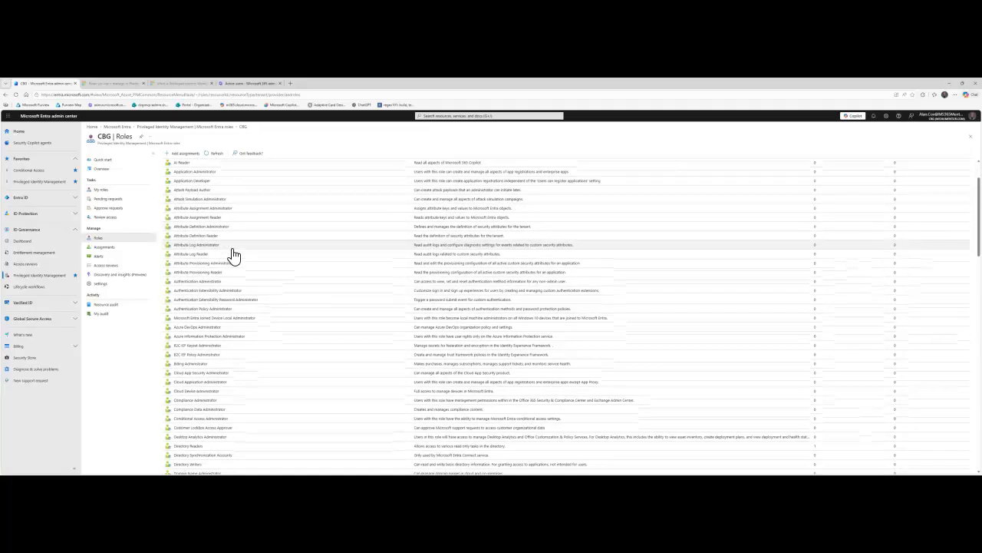
Locate Global Administrator in the roles list again and open its eligible assignments.
{"action": "left_click", "coordinate": [220, 260]}
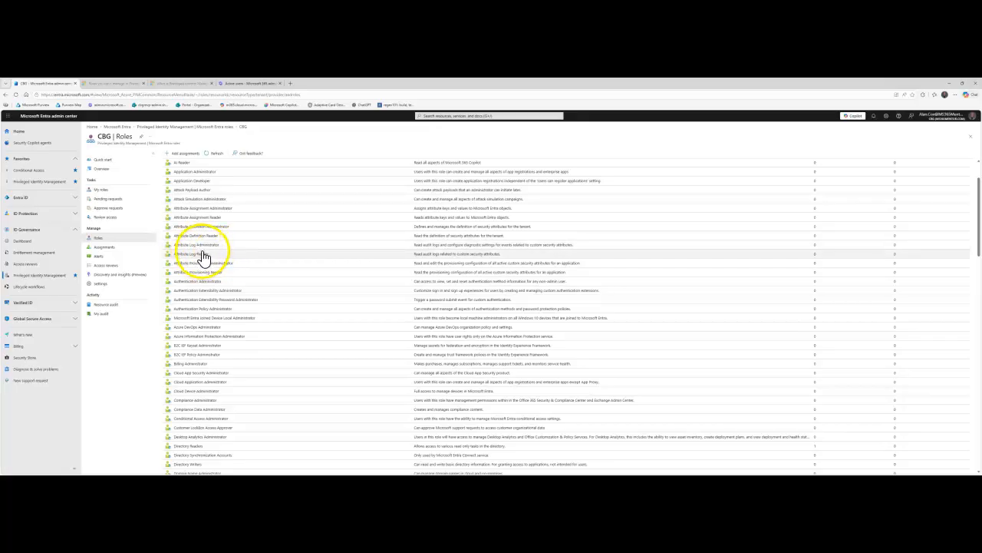
{"action": "scroll", "coordinate": [203, 255], "scroll_direction": "up", "scroll_amount": 2}
{"action": "scroll", "coordinate": [204, 252], "scroll_direction": "down", "scroll_amount": 5}
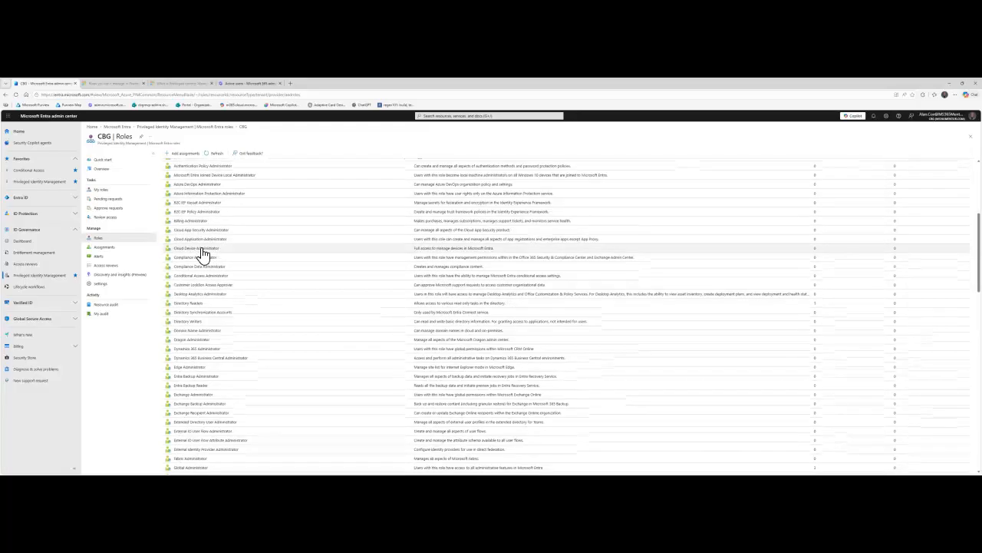
{"action": "scroll", "coordinate": [203, 253], "scroll_direction": "down", "scroll_amount": 2}
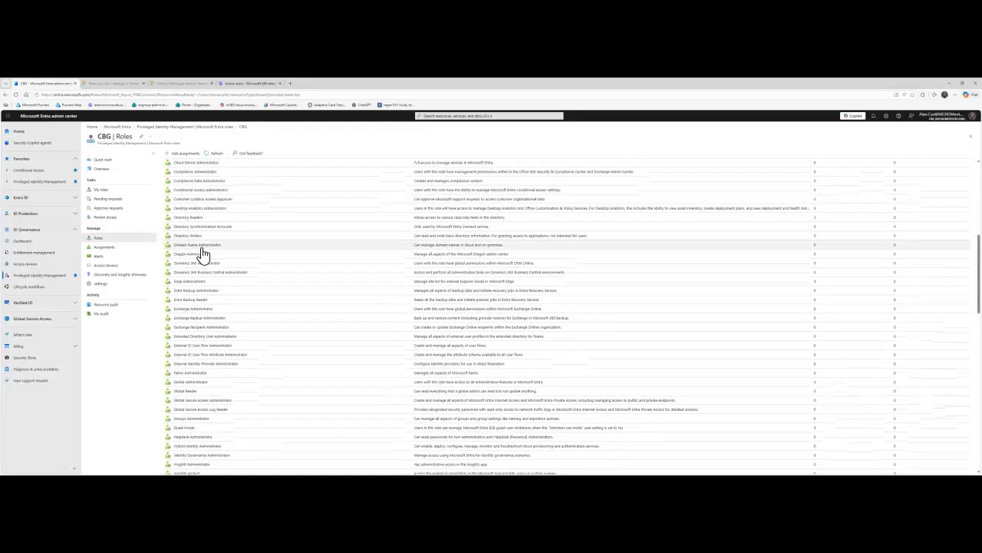
{"action": "scroll", "coordinate": [203, 253], "scroll_direction": "down", "scroll_amount": 2}
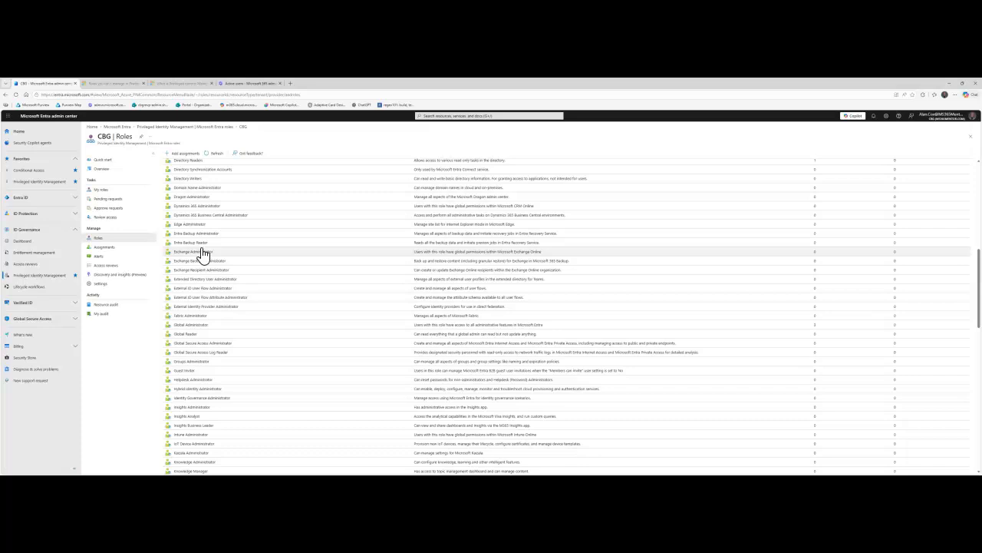
{"action": "left_click", "coordinate": [189, 328]}
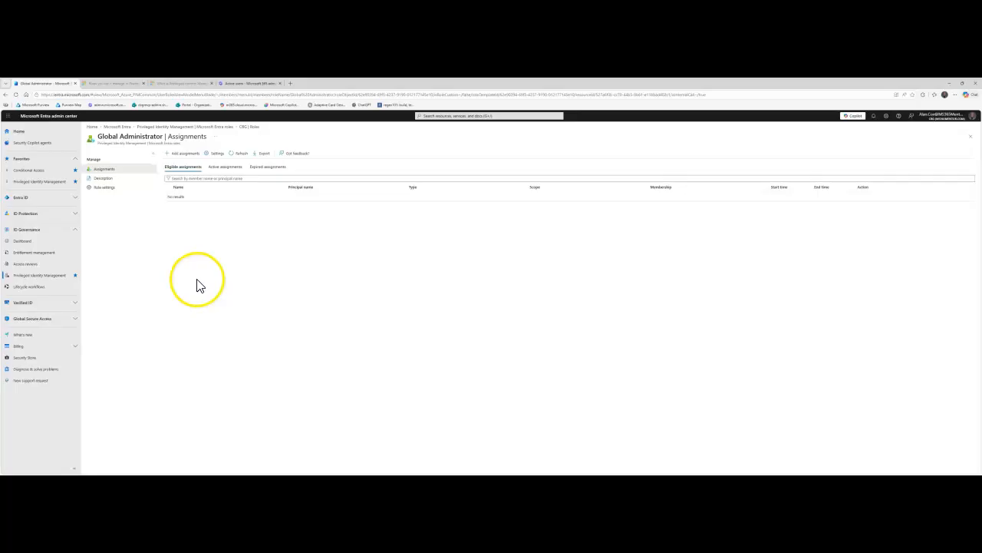
Look at the blank Add assignments form, cancel it, and check the role's active assignments.
{"action": "left_click", "coordinate": [174, 156]}
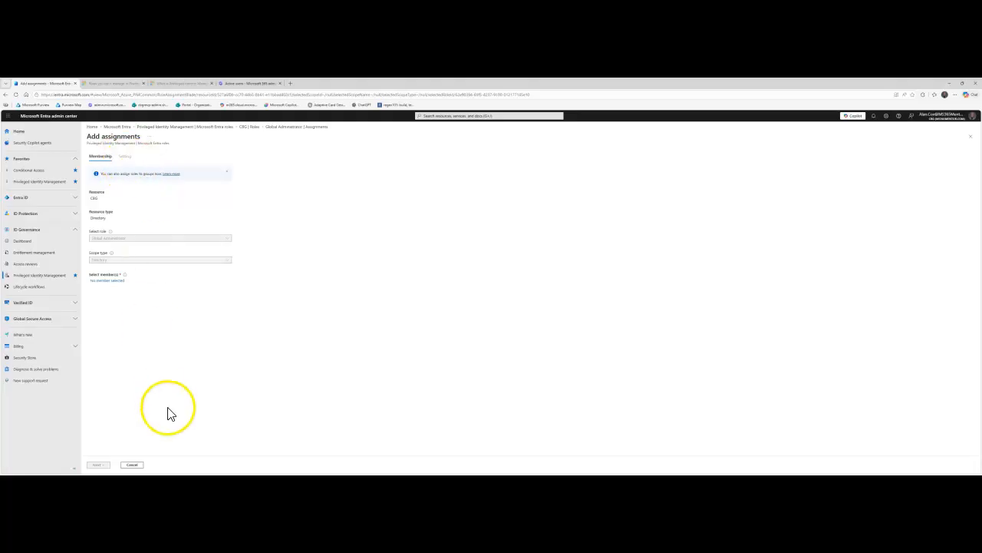
{"action": "left_click", "coordinate": [132, 464]}
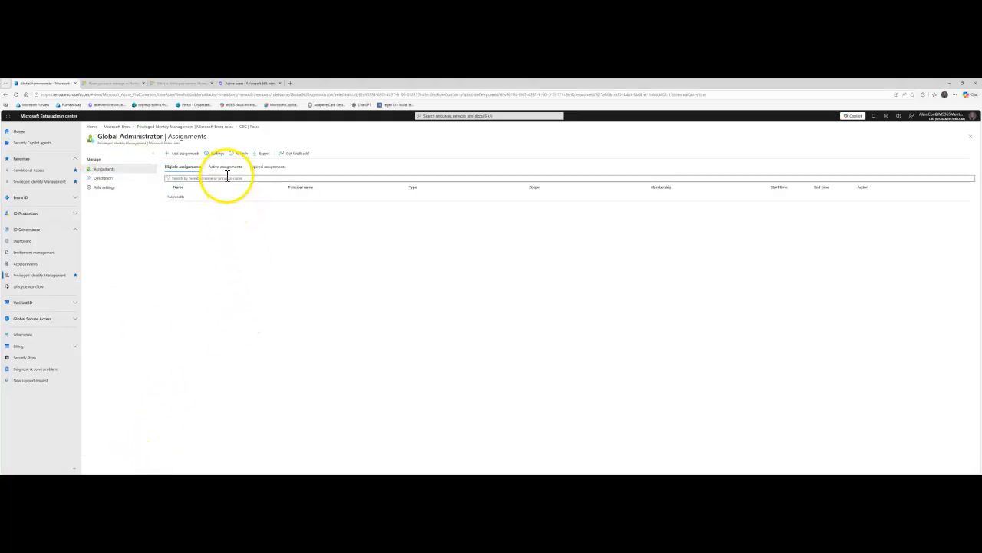
{"action": "left_click", "coordinate": [229, 168]}
Start a new Global Administrator assignment and select one user from the directory as its member.
{"action": "left_click", "coordinate": [190, 155]}
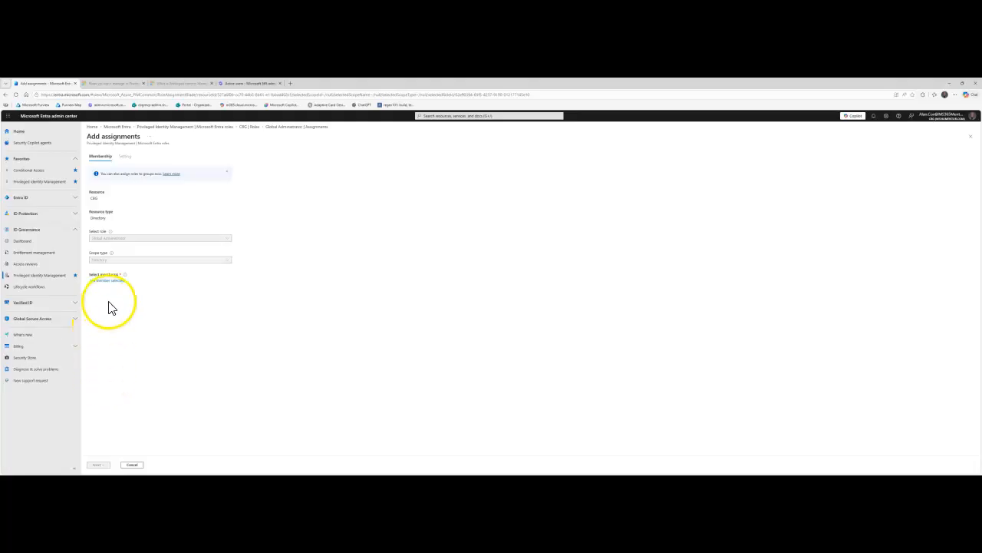
{"action": "left_click", "coordinate": [112, 280]}
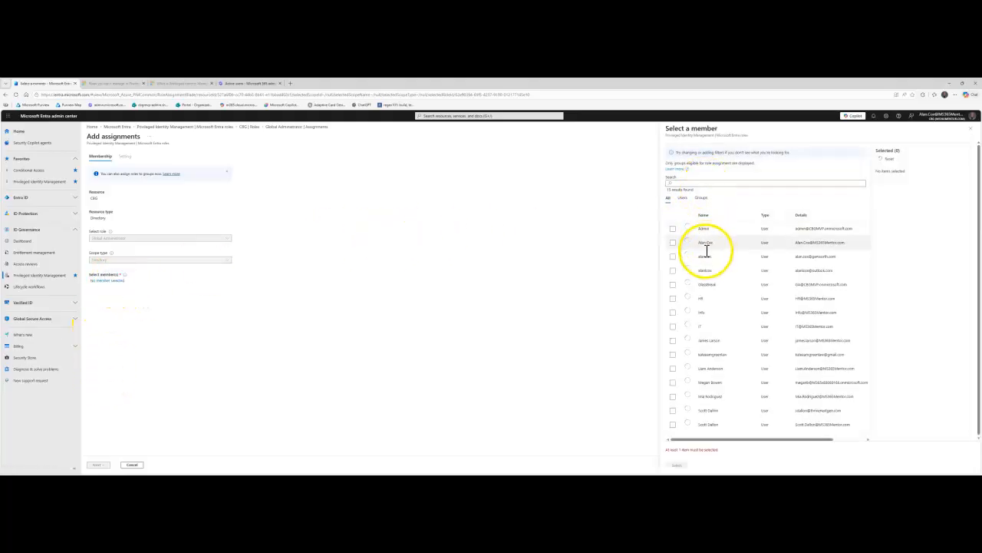
{"action": "left_click", "coordinate": [710, 368]}
{"action": "left_click", "coordinate": [677, 466]}
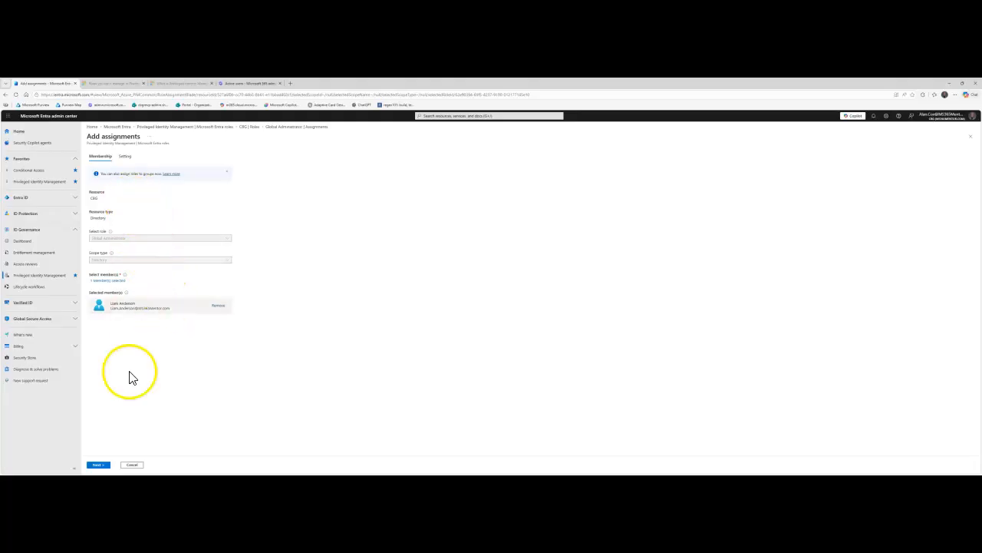
Open the assignment settings, try turning off Permanently eligible, and turn it back on for the Eligible assignment type.
{"action": "left_click", "coordinate": [126, 158]}
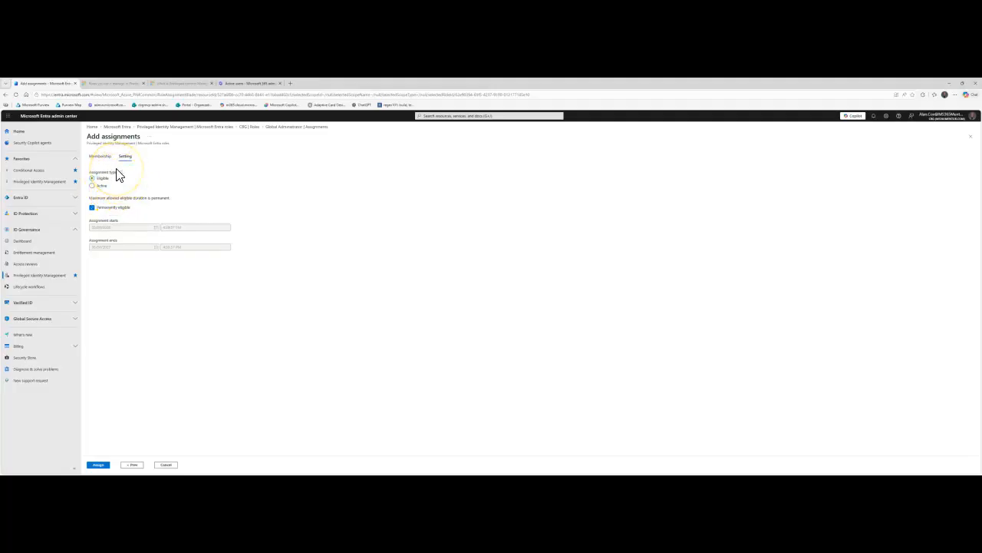
{"action": "left_click", "coordinate": [102, 211]}
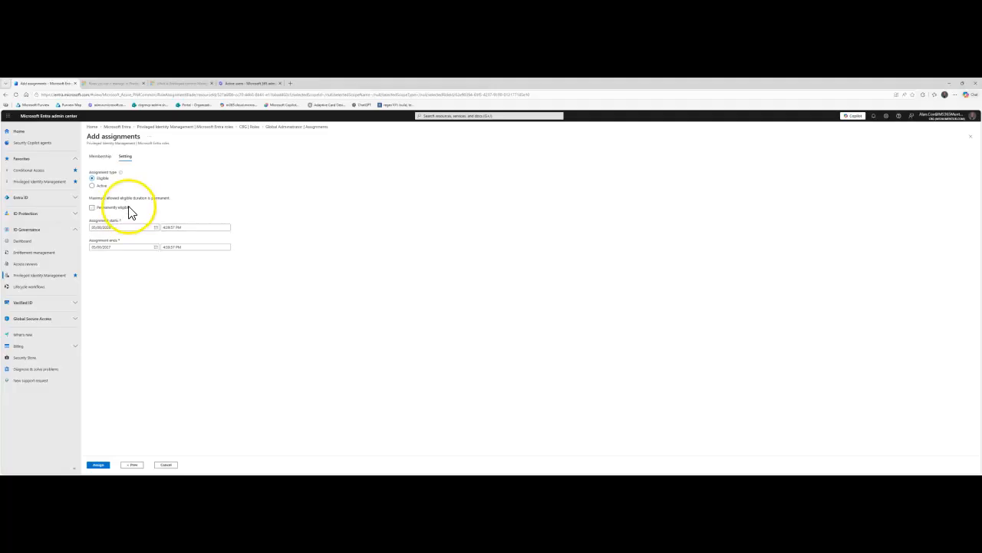
{"action": "left_click", "coordinate": [107, 209]}
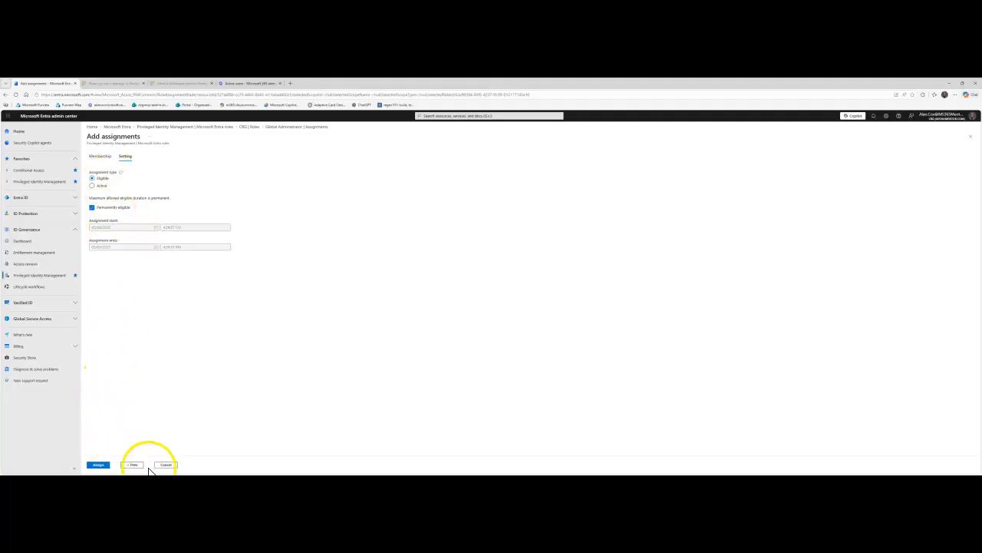
Recheck the selected member and role on the new assignment and return to its assignment type settings.
{"action": "left_click", "coordinate": [102, 157]}
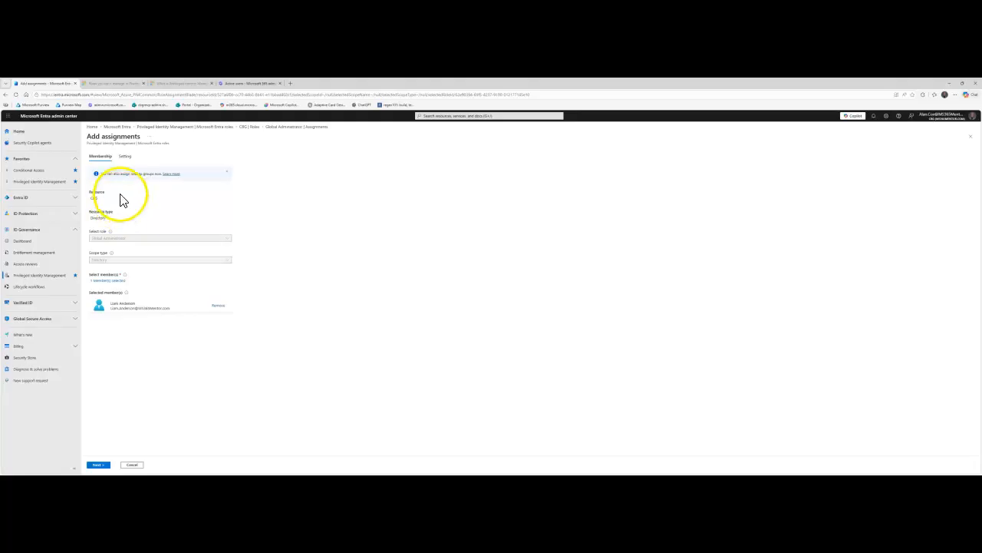
{"action": "left_click", "coordinate": [125, 157]}
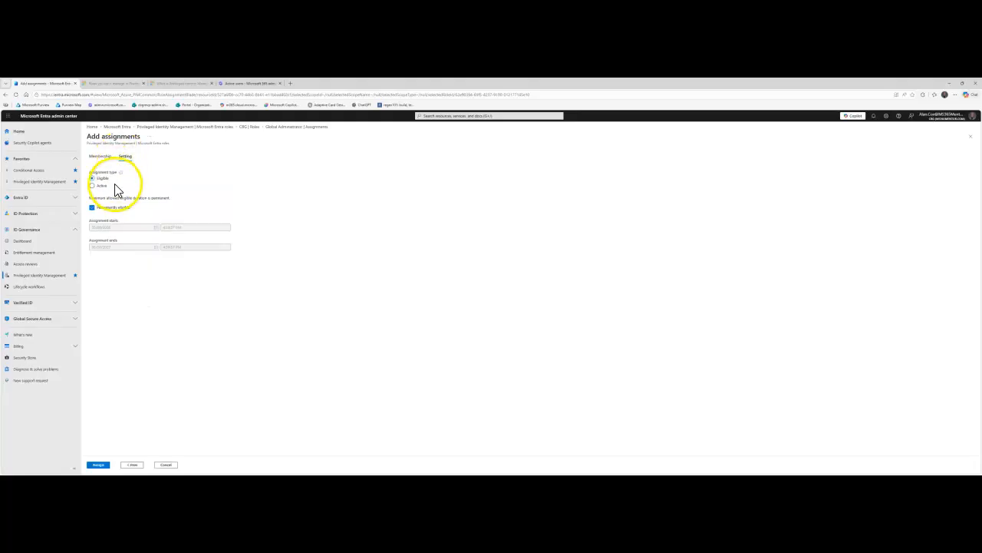
{"action": "left_click", "coordinate": [103, 157]}
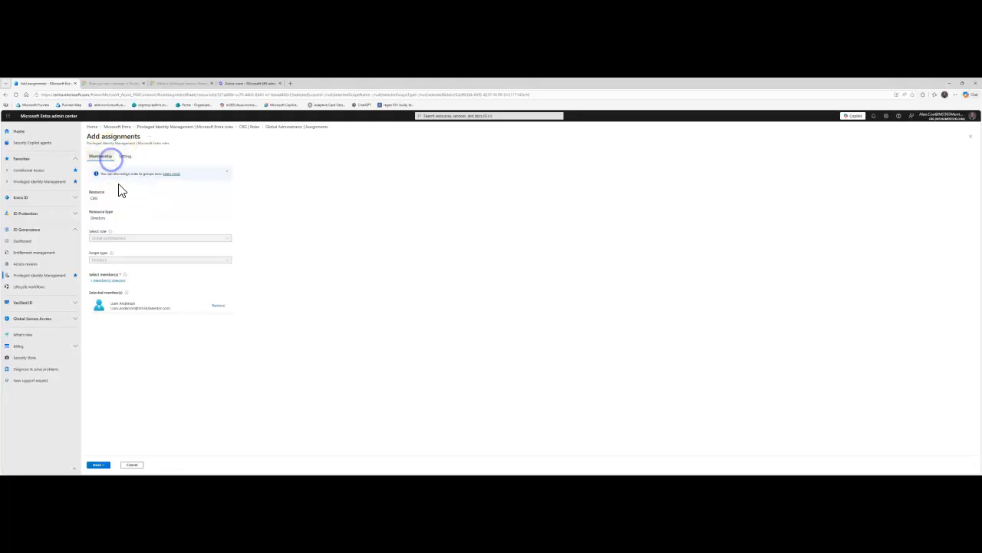
{"action": "left_click", "coordinate": [127, 159]}
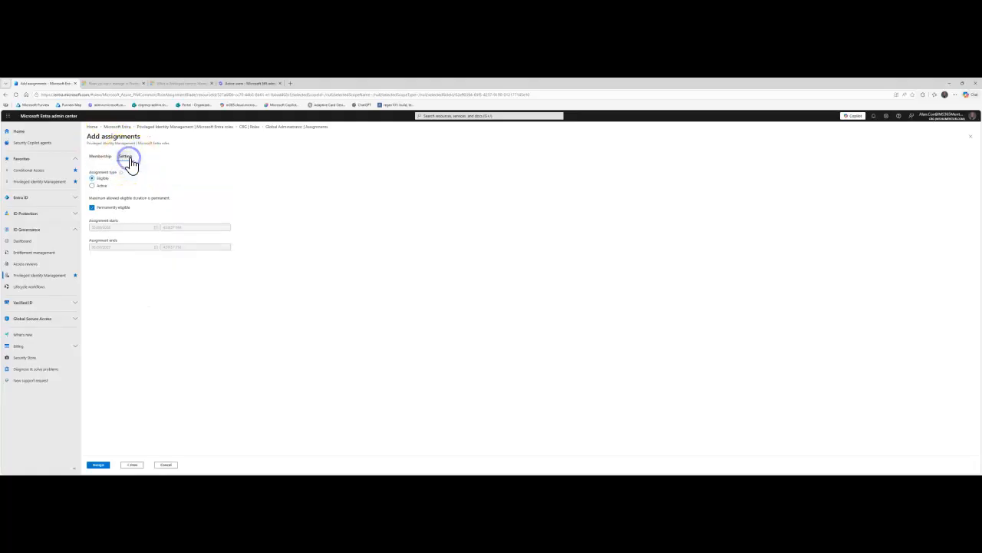
Review the selected member and the Eligible assignment settings once more, and submit the Global Administrator assignment.
{"action": "left_click", "coordinate": [105, 158]}
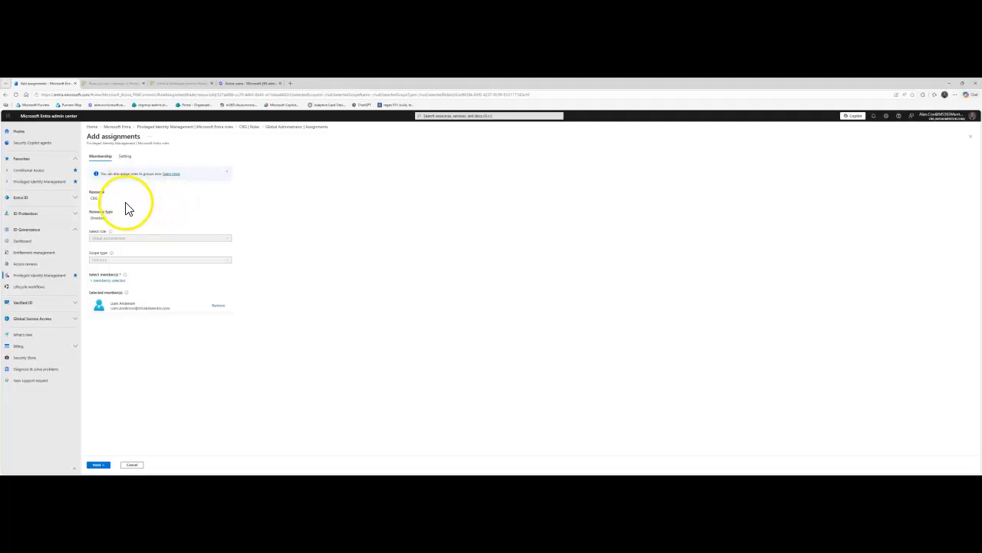
{"action": "left_click", "coordinate": [125, 158]}
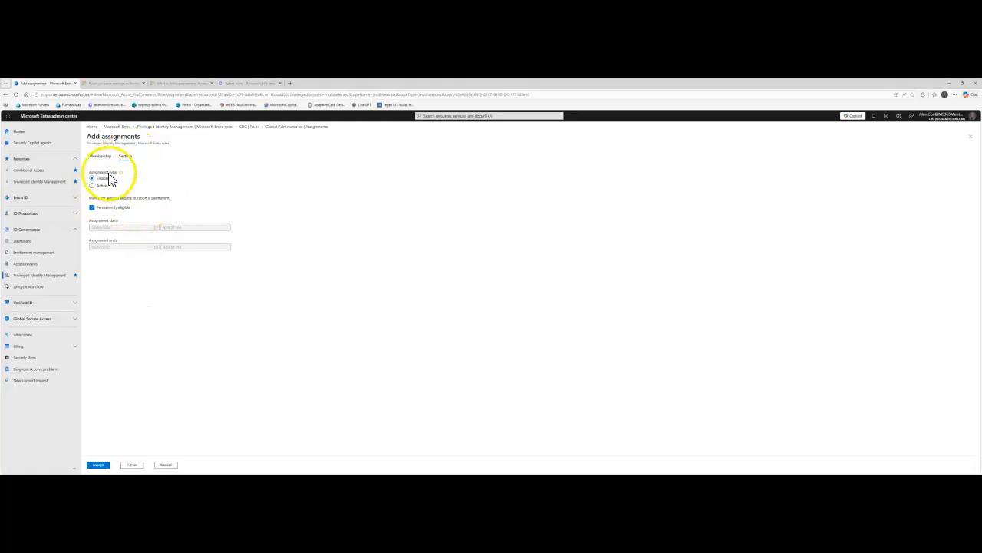
{"action": "left_click", "coordinate": [106, 158]}
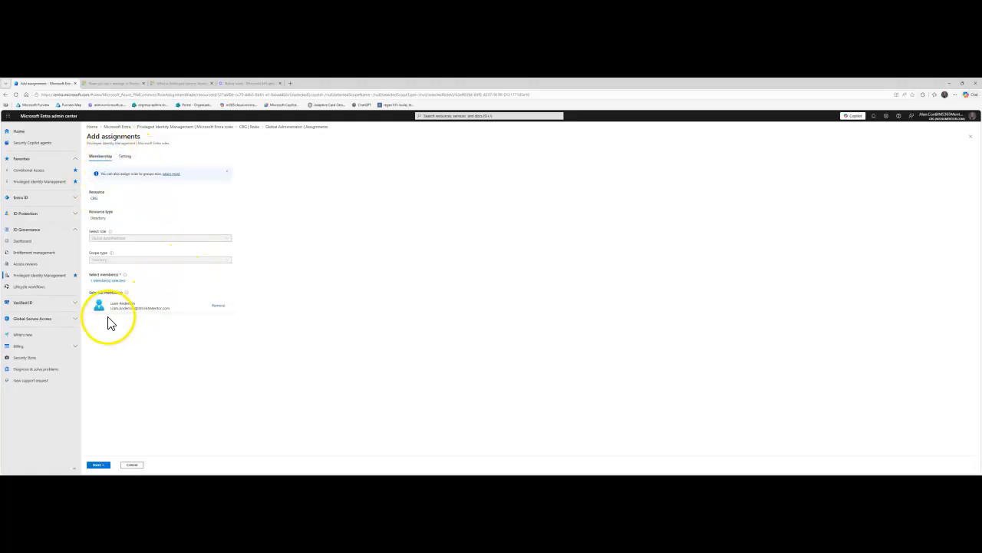
{"action": "left_click", "coordinate": [99, 465]}
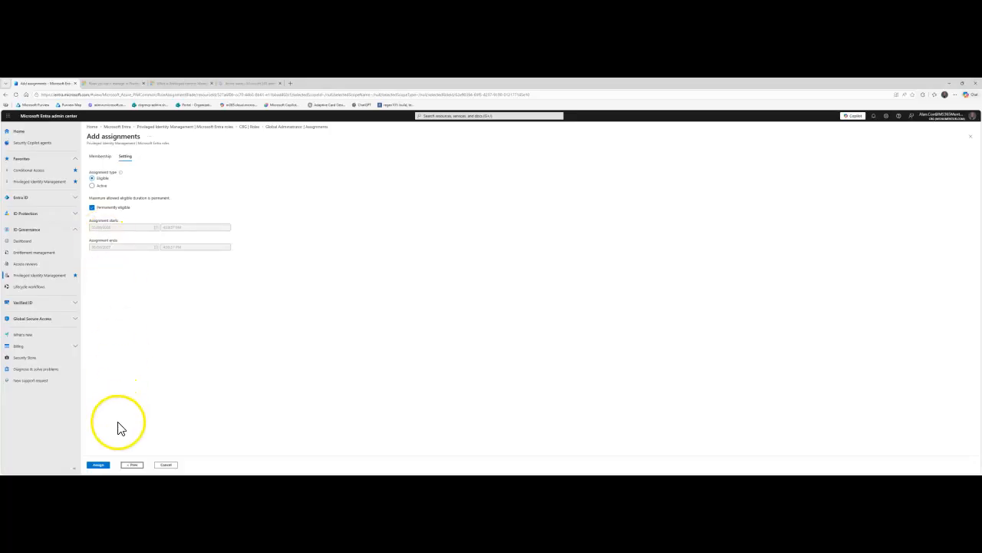
{"action": "left_click", "coordinate": [101, 467]}
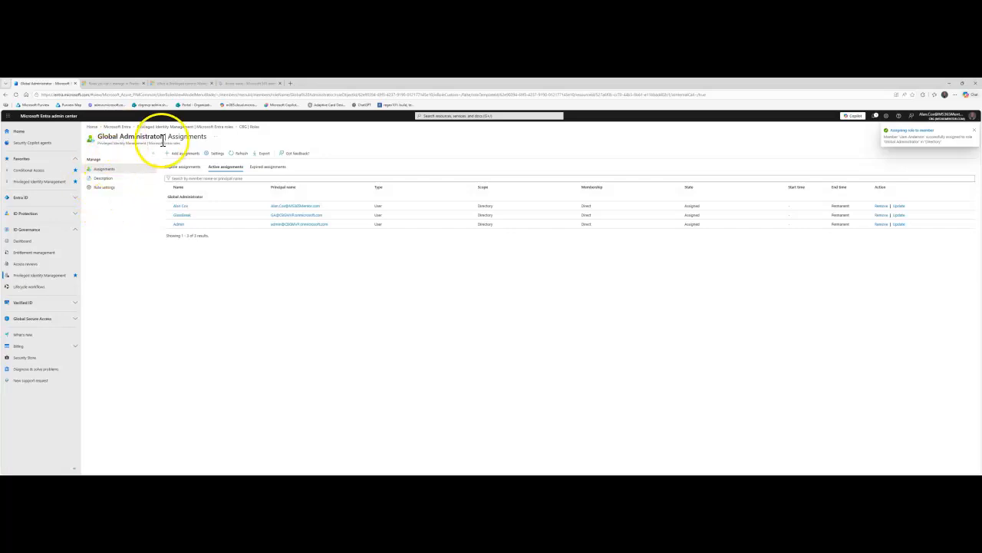
Check the role's active and eligible assignments, and read the Microsoft Security notification email about the assignment in Outlook.
{"action": "left_click", "coordinate": [230, 170]}
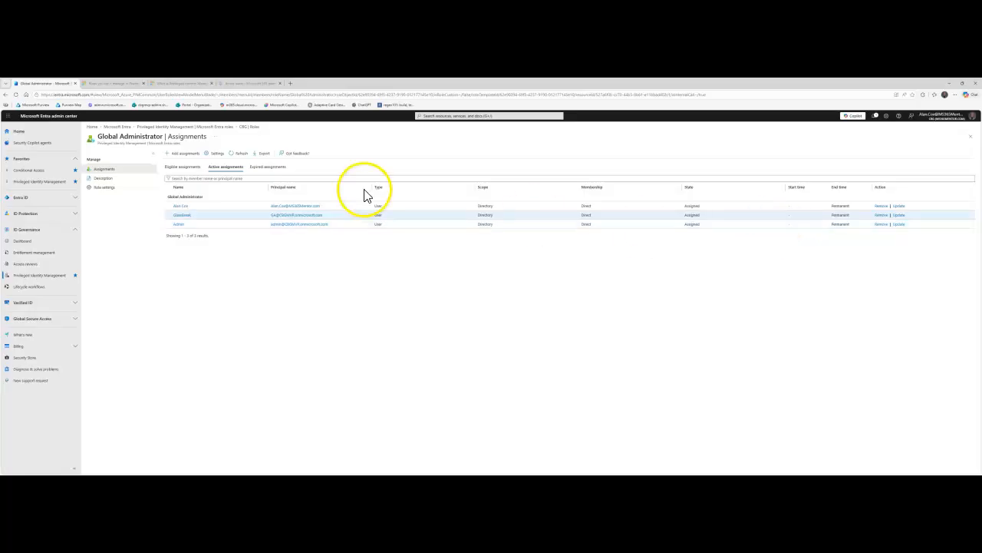
{"action": "left_click", "coordinate": [179, 167]}
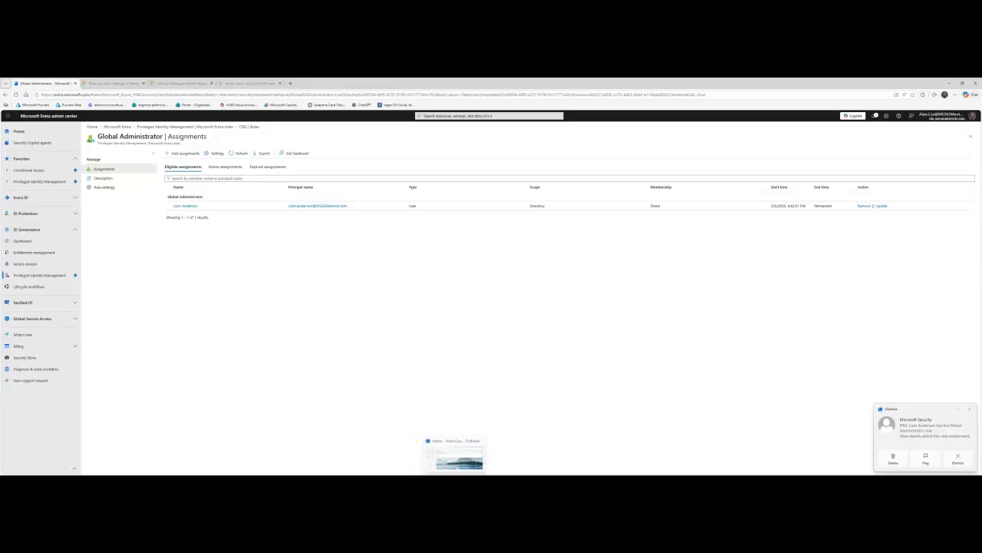
{"action": "left_click", "coordinate": [455, 466]}
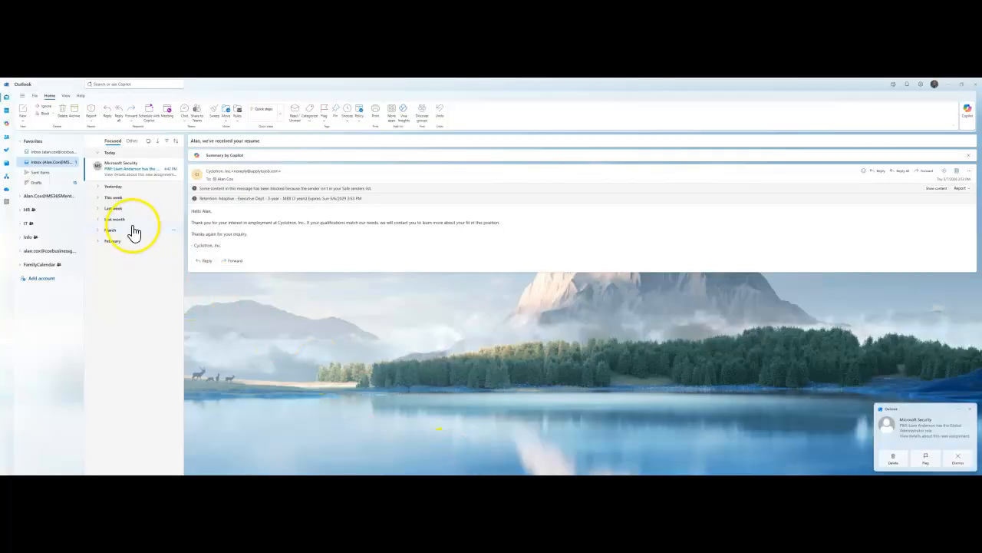
{"action": "left_click", "coordinate": [124, 170]}
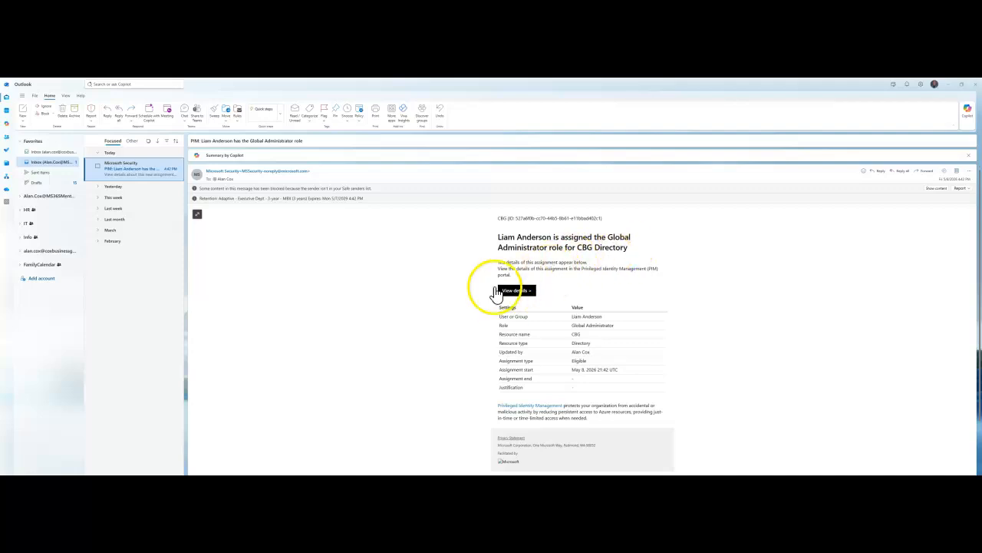
{"action": "left_click", "coordinate": [577, 360]}
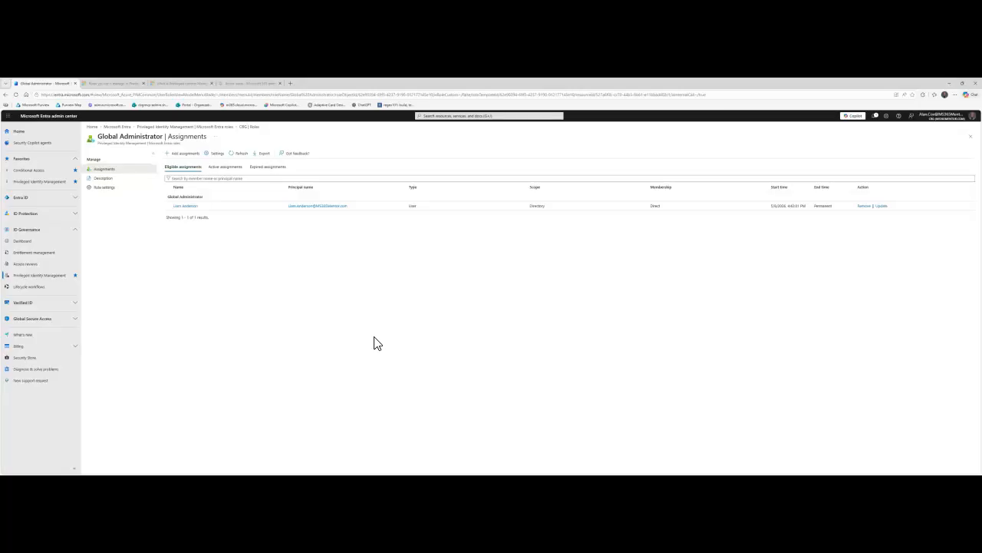
{"action": "left_click", "coordinate": [476, 480]}
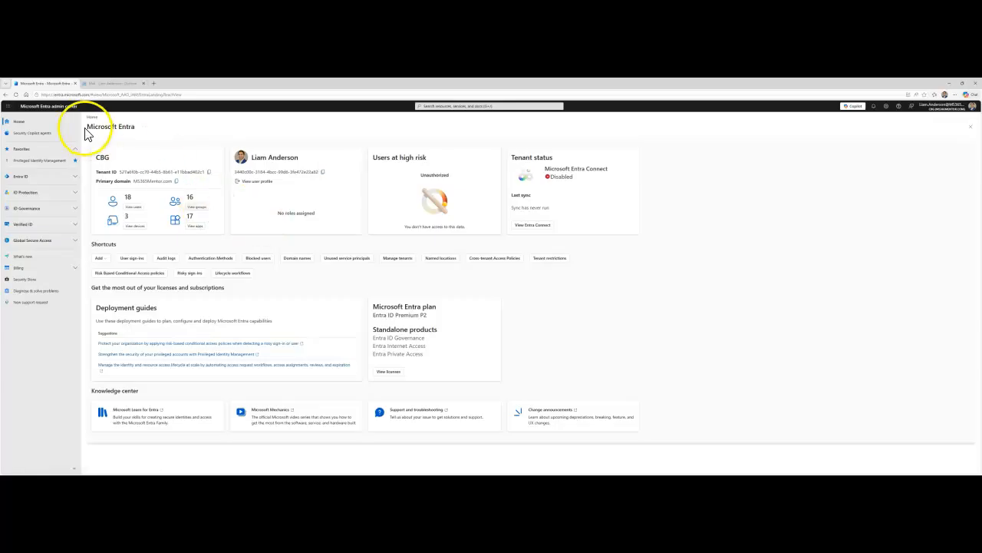
{"action": "left_click", "coordinate": [92, 94]}
{"action": "left_click_drag", "start_coordinate": [92, 95], "coordinate": [232, 94]}
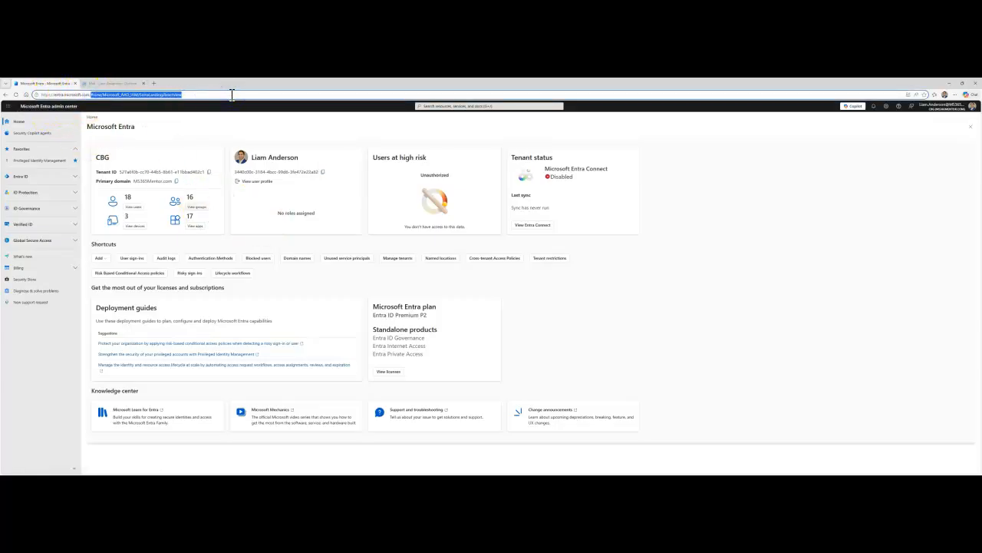
{"action": "key", "text": "BackSpace"}
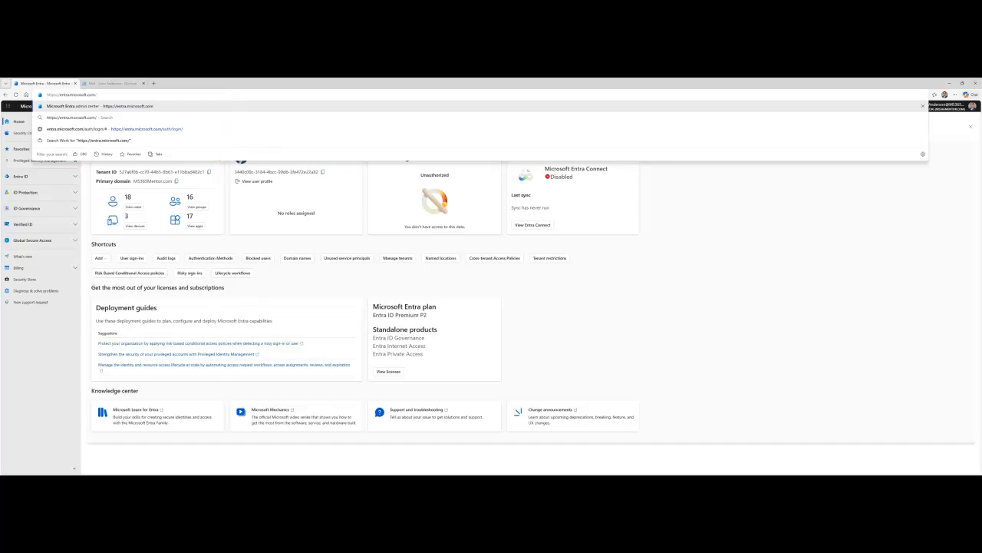
{"action": "key", "text": "Return"}
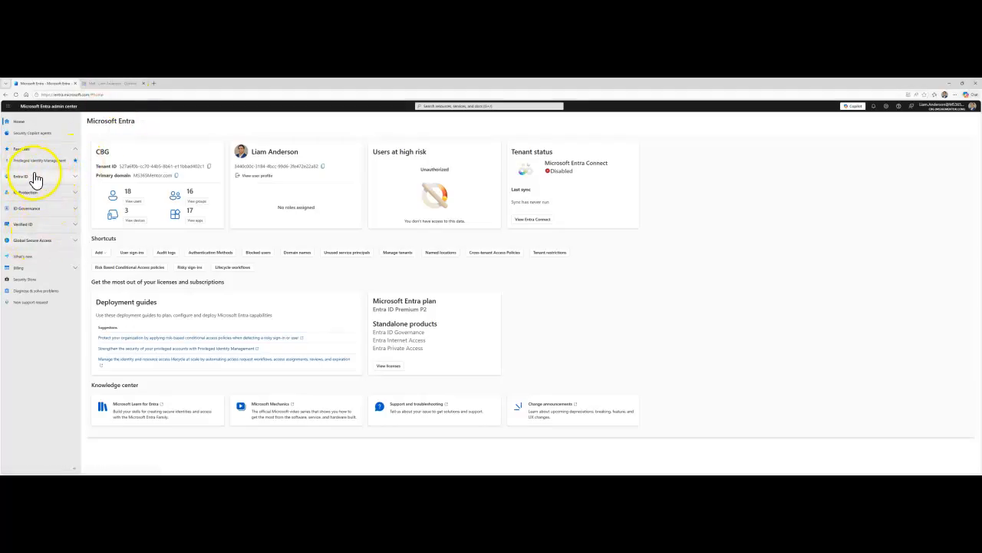
Open My roles in Privileged Identity Management and compare the signed-in user's active and eligible Microsoft Entra role assignments.
{"action": "left_click", "coordinate": [38, 208]}
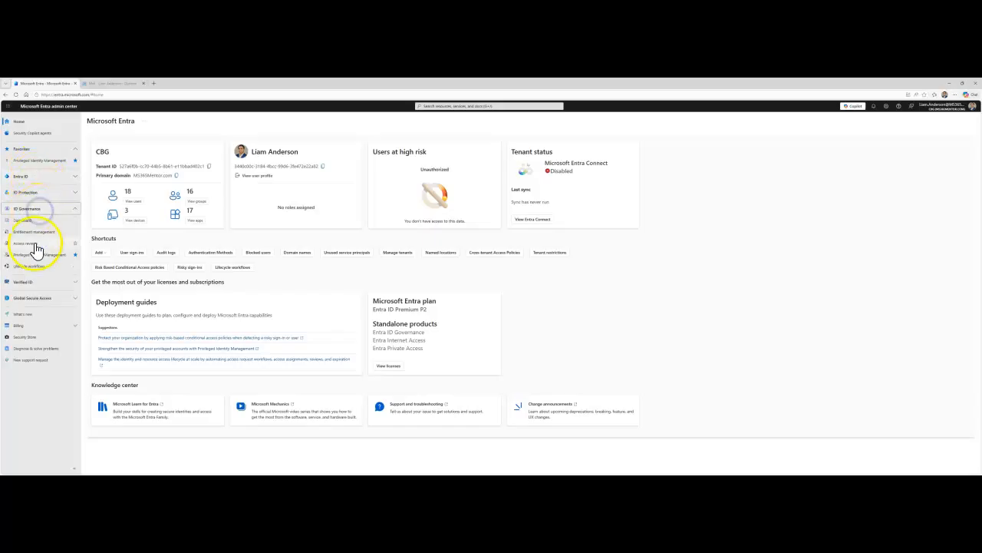
{"action": "left_click", "coordinate": [32, 254]}
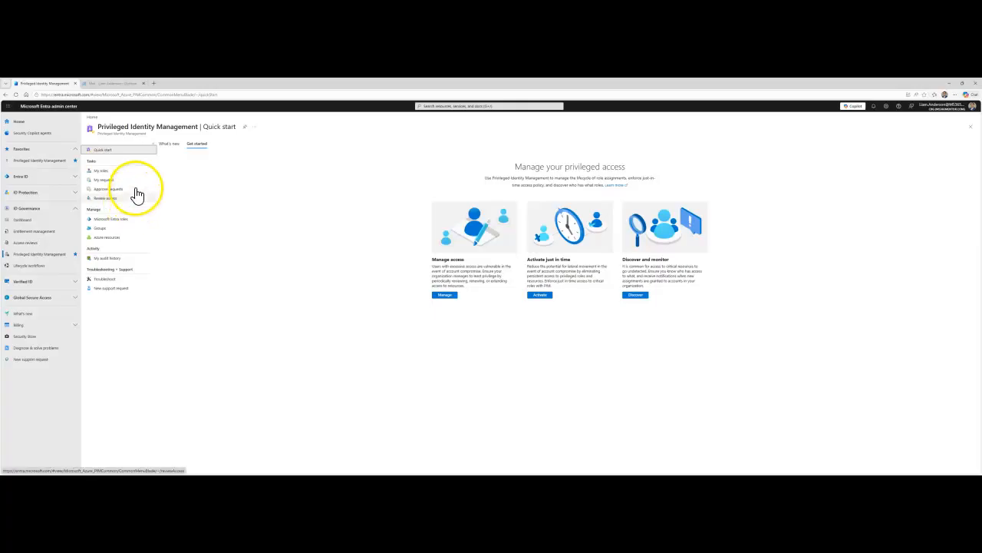
{"action": "left_click", "coordinate": [102, 171]}
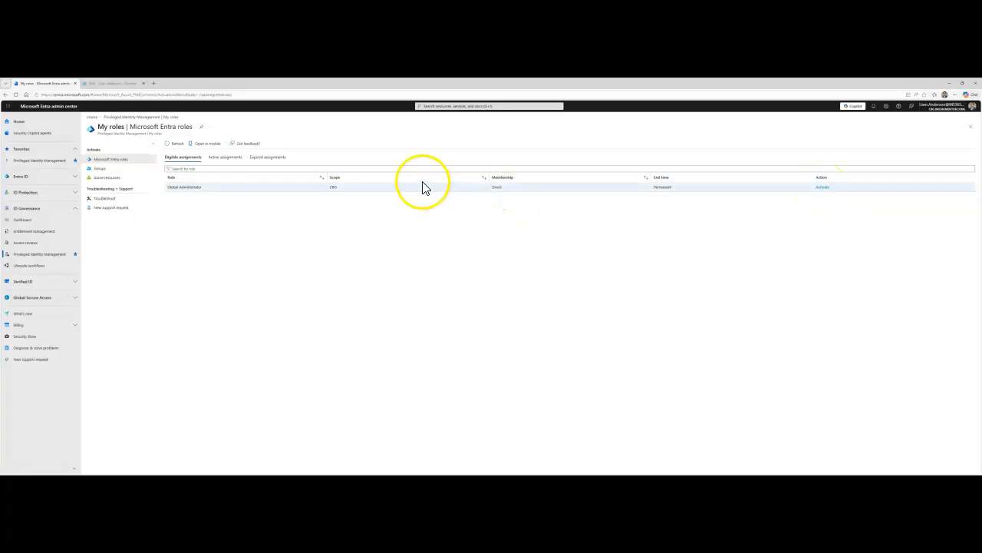
{"action": "left_click", "coordinate": [241, 163]}
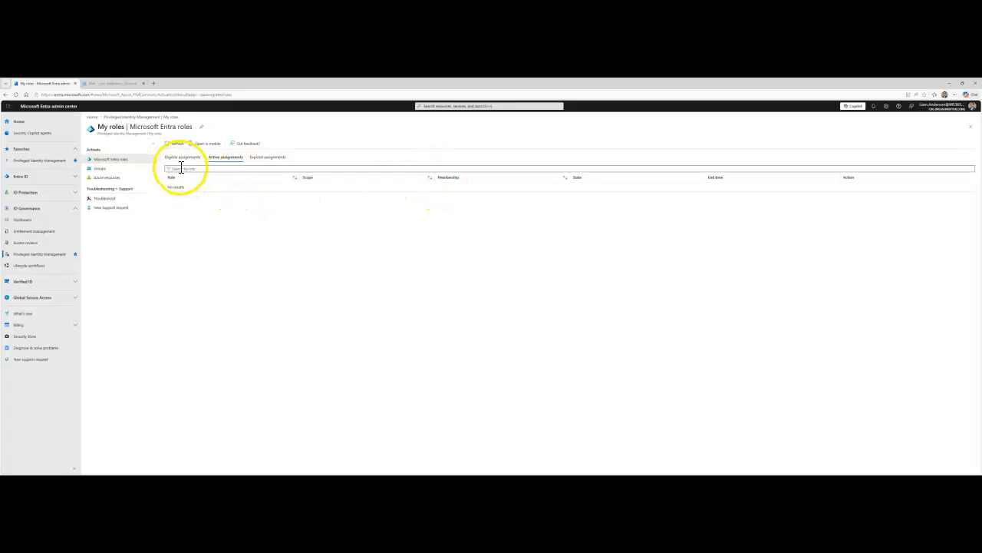
{"action": "left_click", "coordinate": [183, 157]}
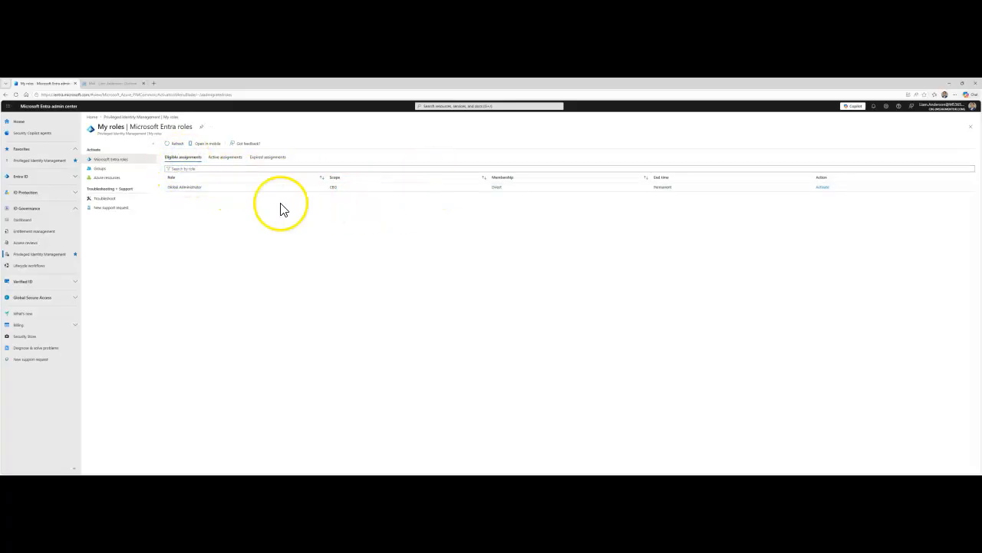
Start activating the eligible Global Administrator role and enter the reason "Modifying some directories tonight".
{"action": "left_click", "coordinate": [824, 188]}
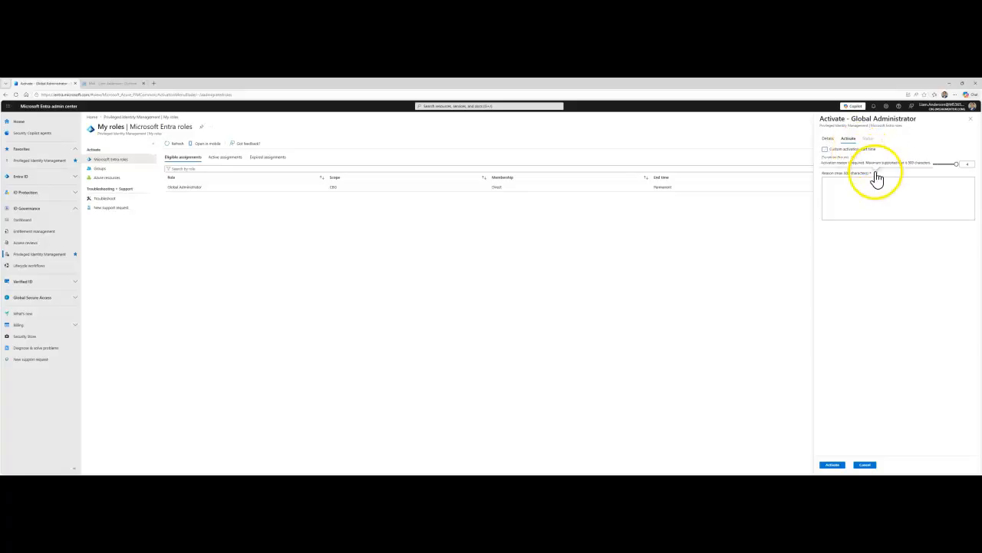
{"action": "left_click", "coordinate": [827, 185]}
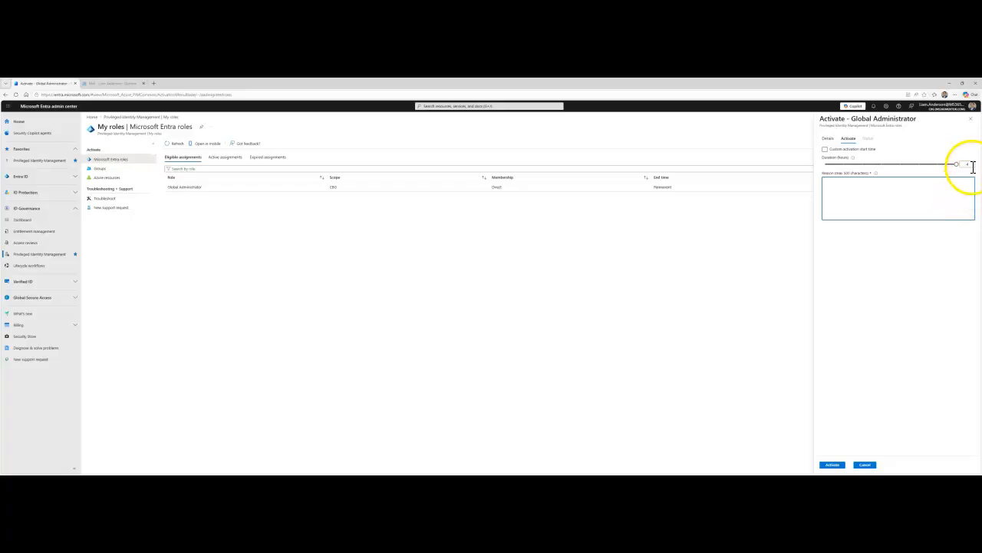
{"action": "left_click", "coordinate": [885, 185]}
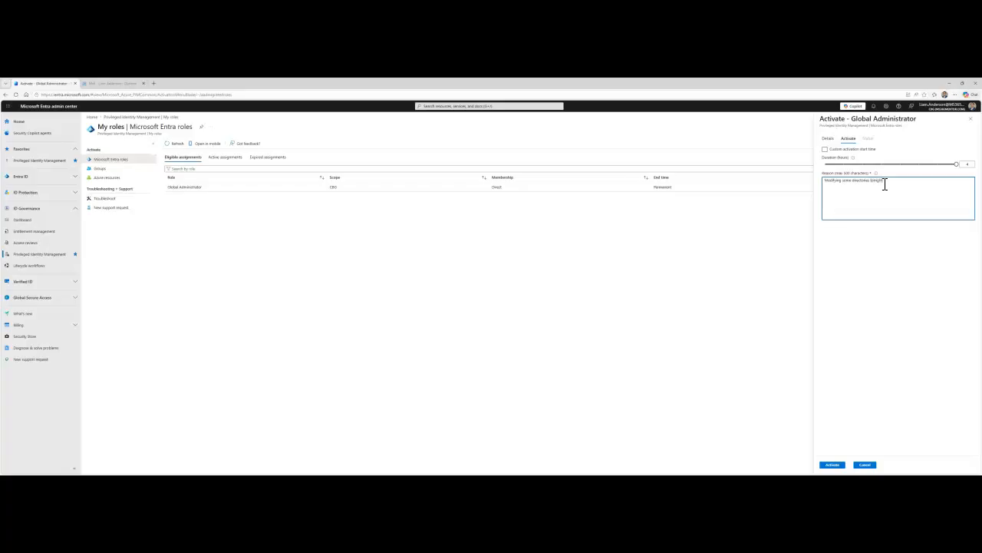
{"action": "left_click", "coordinate": [860, 192]}
{"action": "left_click_drag", "start_coordinate": [890, 181], "coordinate": [824, 184]}
{"action": "left_click", "coordinate": [739, 201]}
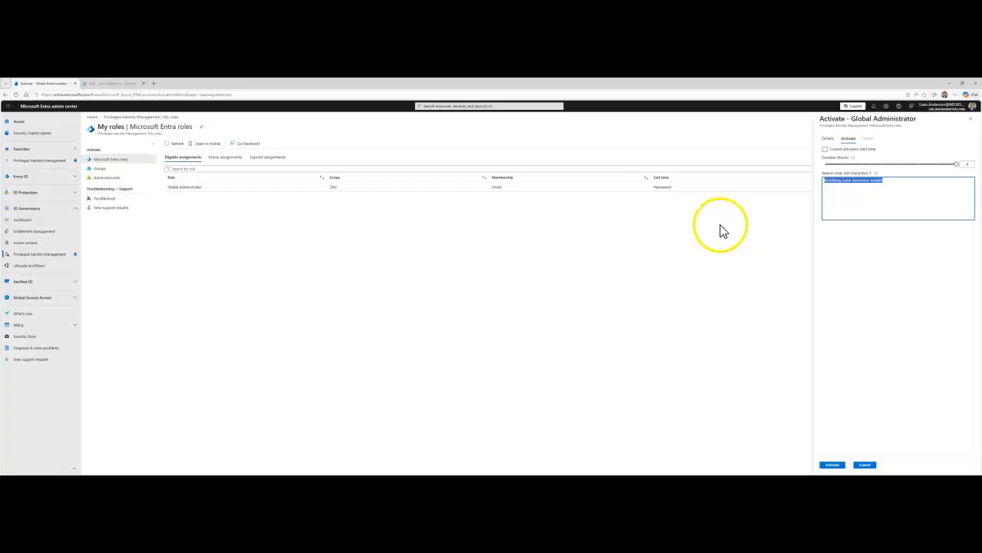
Try a custom activation start time and a 1-hour duration, restore the 4-hour duration without custom start, and submit the activation request.
{"action": "left_click", "coordinate": [825, 150]}
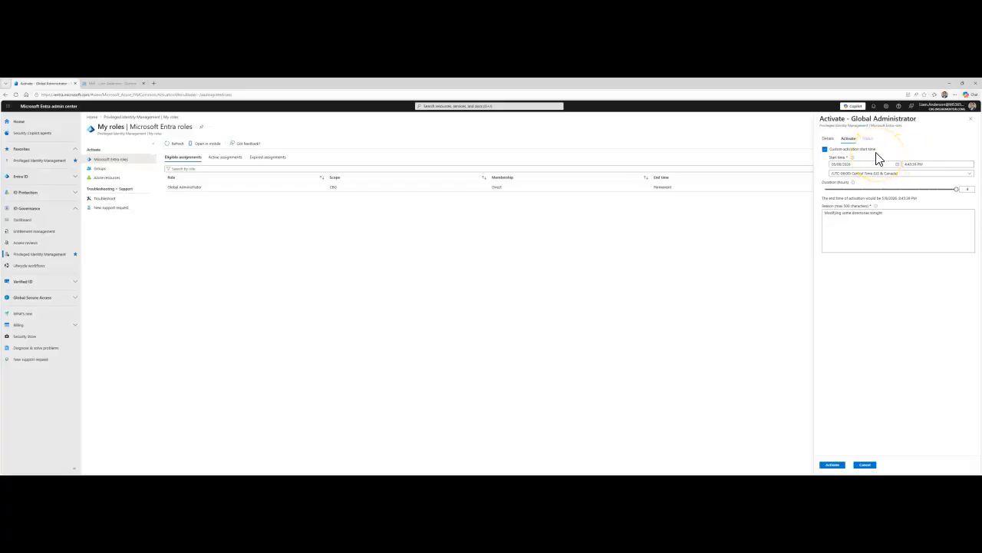
{"action": "left_click", "coordinate": [825, 149]}
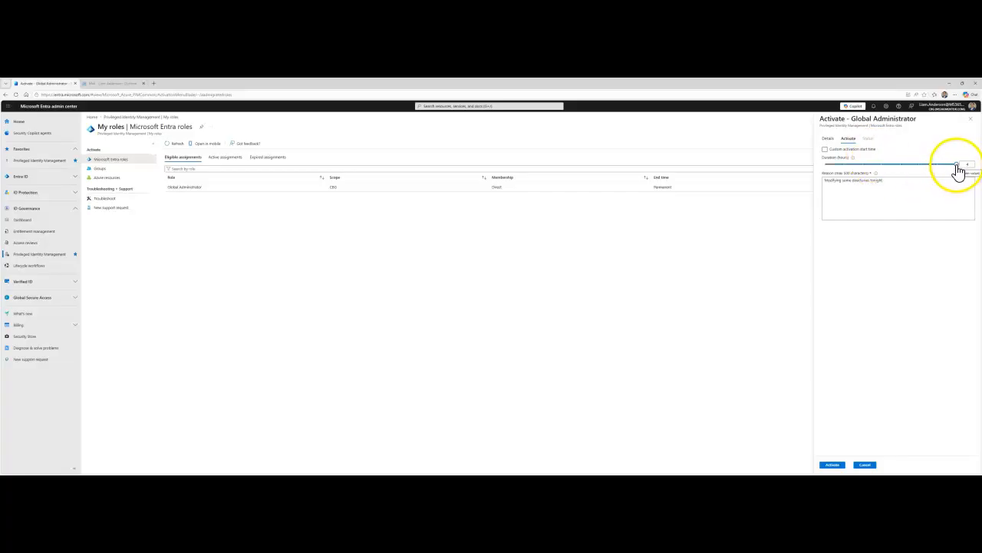
{"action": "left_click_drag", "start_coordinate": [958, 170], "coordinate": [853, 173]}
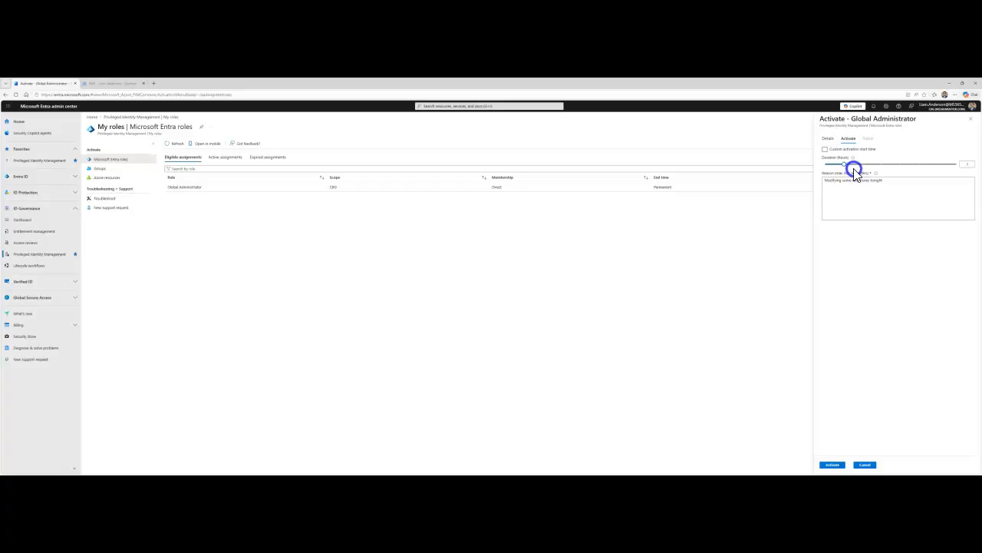
{"action": "left_click_drag", "start_coordinate": [852, 170], "coordinate": [924, 163]}
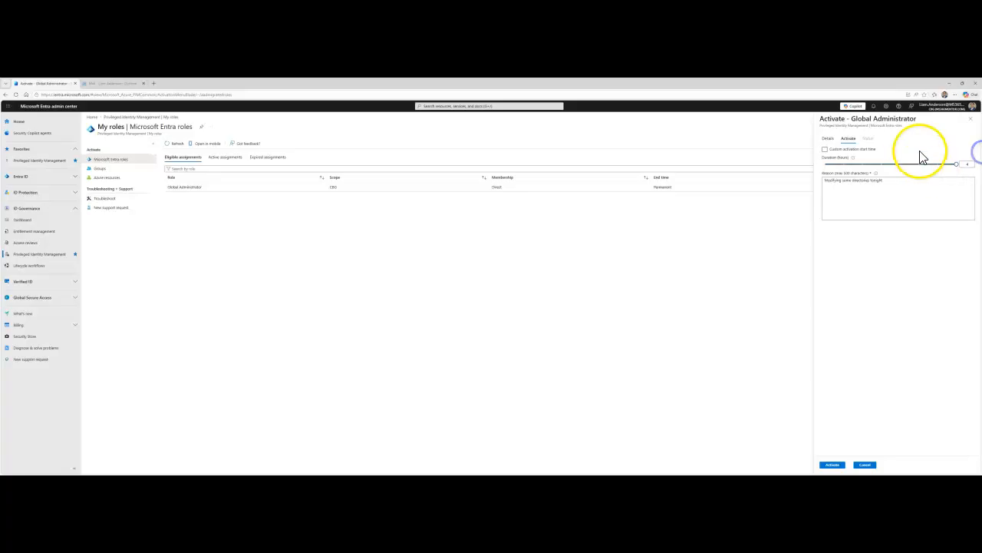
{"action": "left_click", "coordinate": [832, 465]}
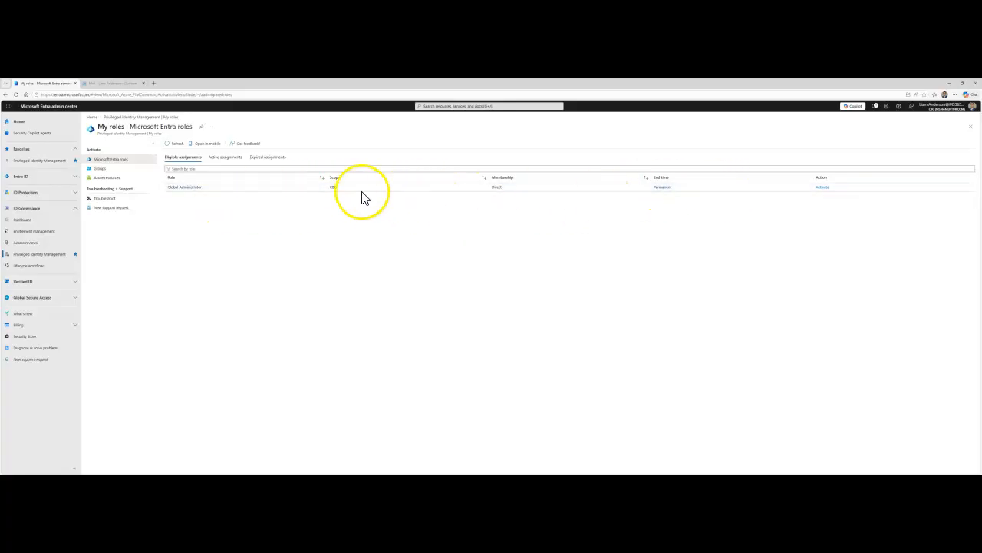
Refresh My roles, recheck the eligible and active assignments, and return to the administrator's browser session.
{"action": "left_click", "coordinate": [173, 144]}
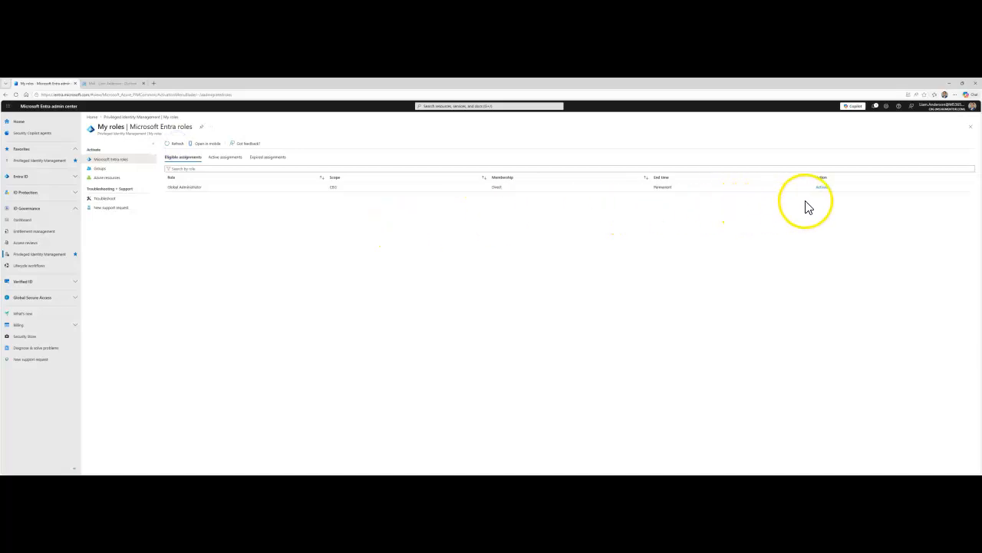
{"action": "left_click", "coordinate": [226, 156]}
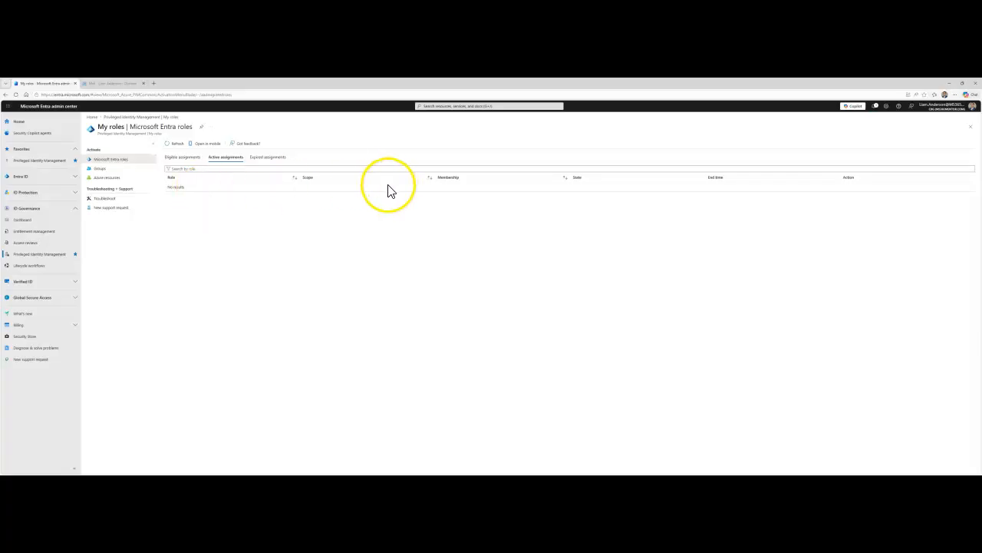
{"action": "left_click", "coordinate": [193, 159]}
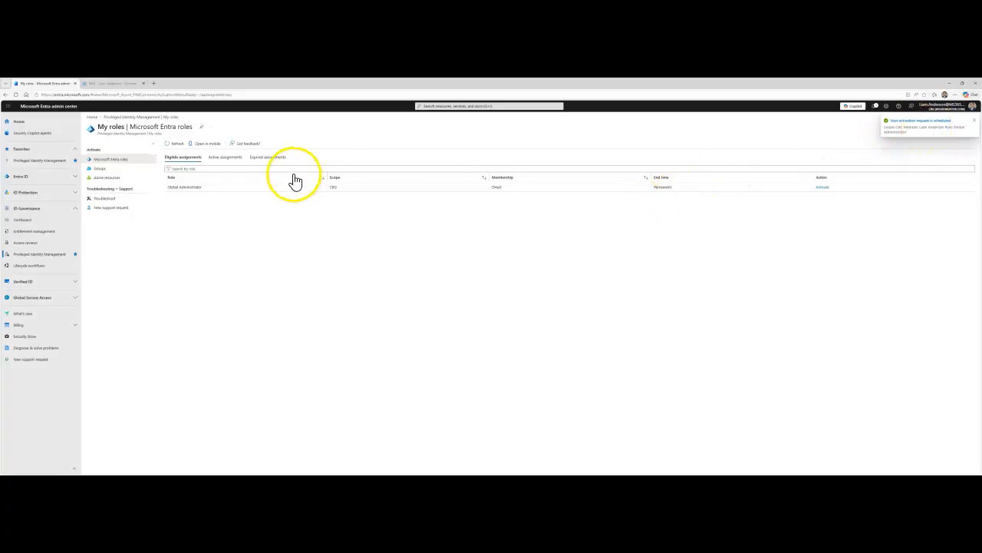
{"action": "left_click", "coordinate": [178, 144]}
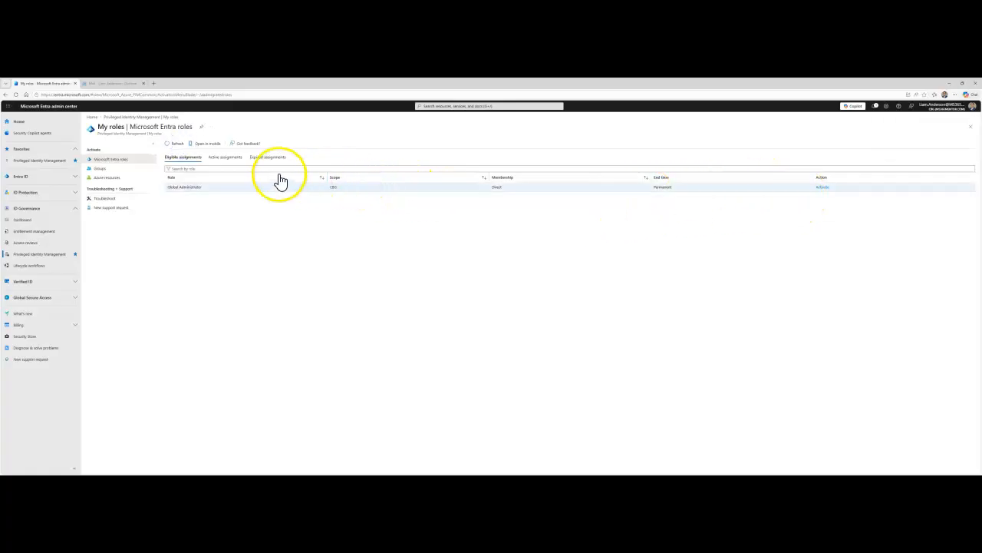
{"action": "left_click", "coordinate": [228, 157]}
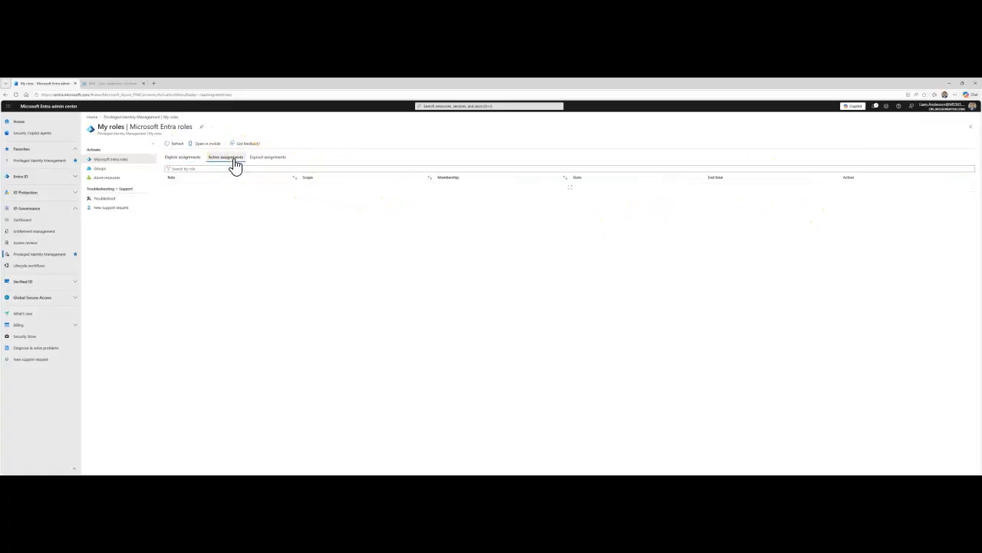
{"action": "left_click", "coordinate": [187, 159]}
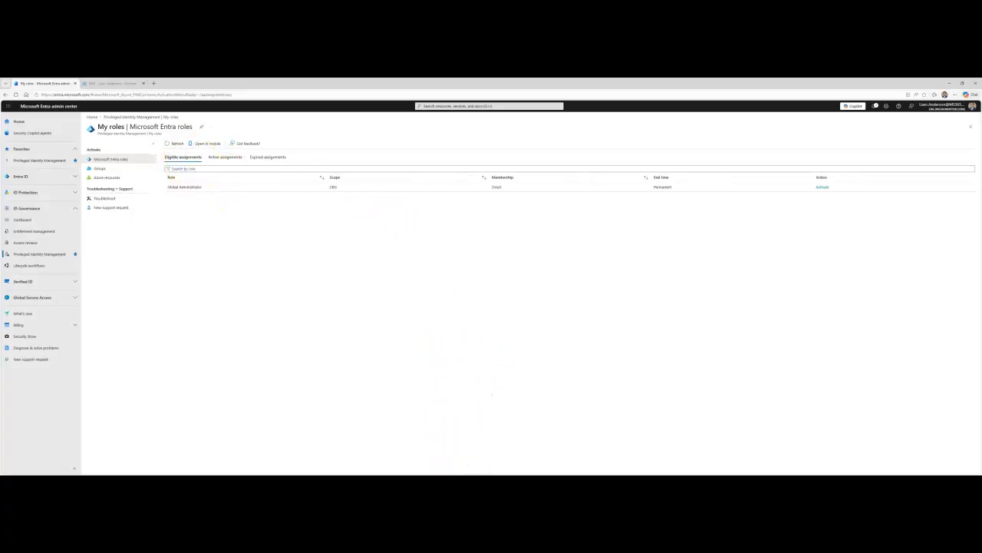
{"action": "left_click", "coordinate": [466, 464]}
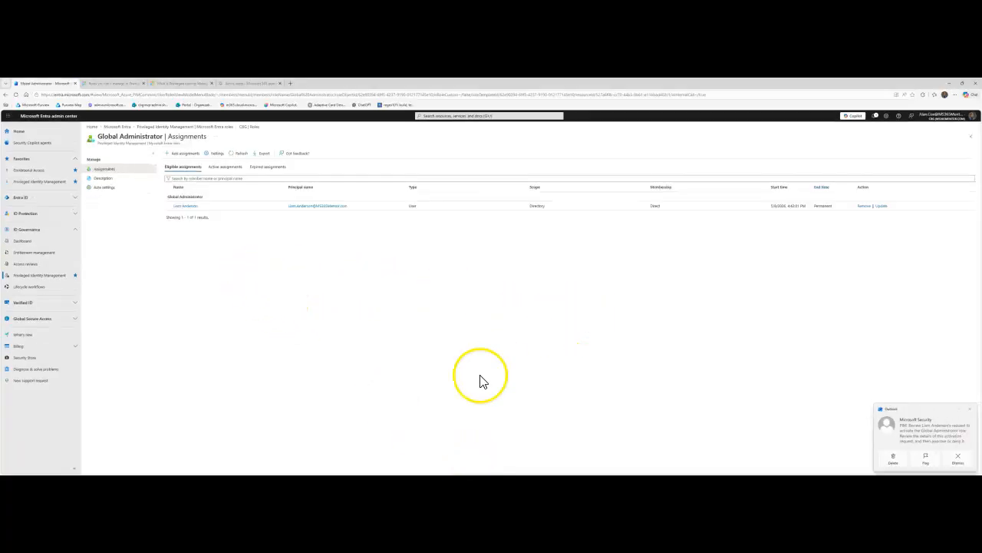
Switch to Outlook, open the email requesting approval of the Global Administrator activation, review its reason, and return to the Entra admin center.
{"action": "left_click", "coordinate": [439, 473]}
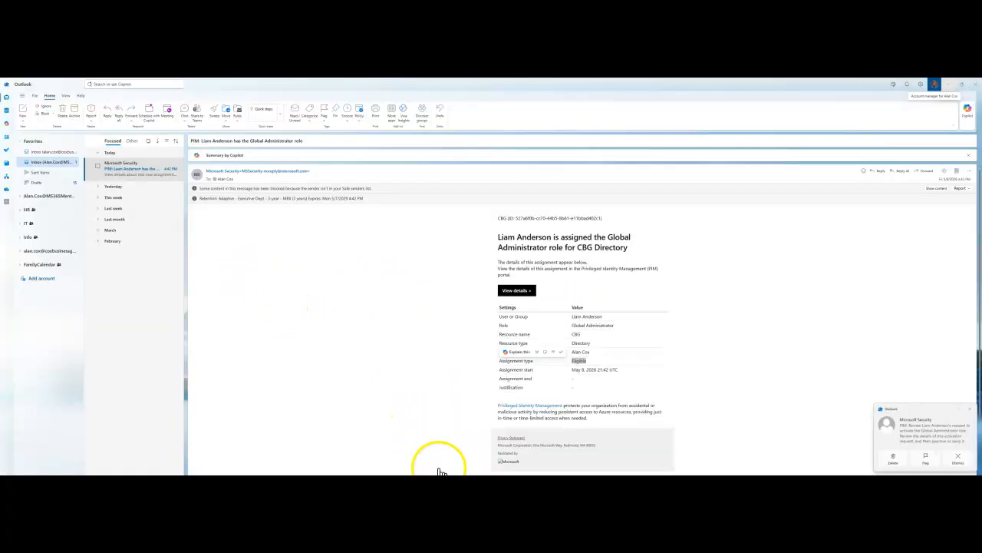
{"action": "left_click", "coordinate": [124, 169]}
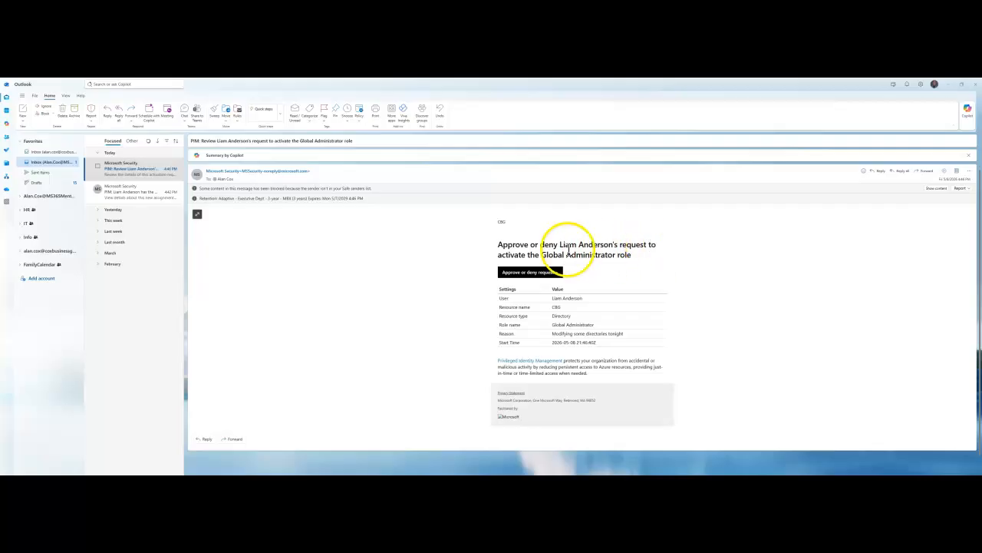
{"action": "left_click", "coordinate": [607, 336]}
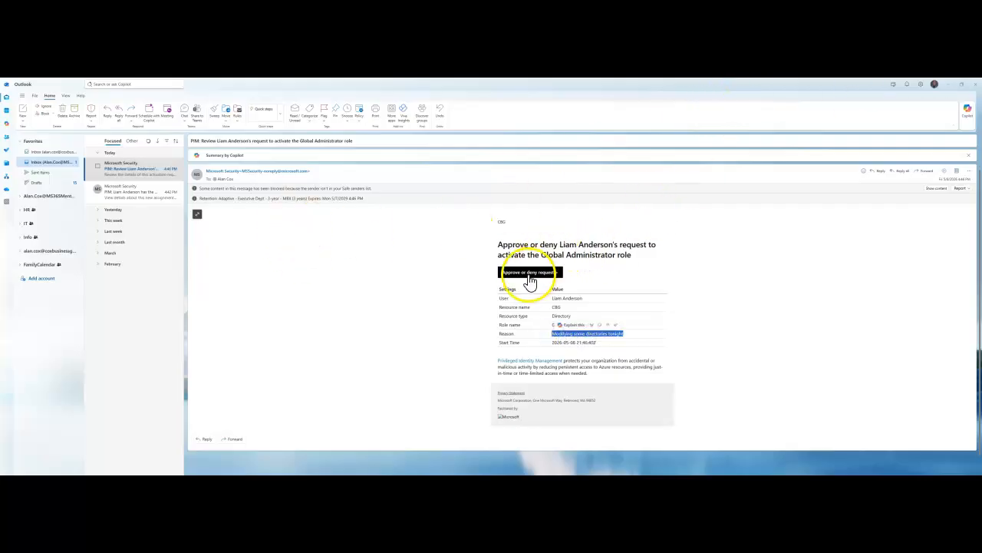
{"action": "left_click", "coordinate": [950, 85]}
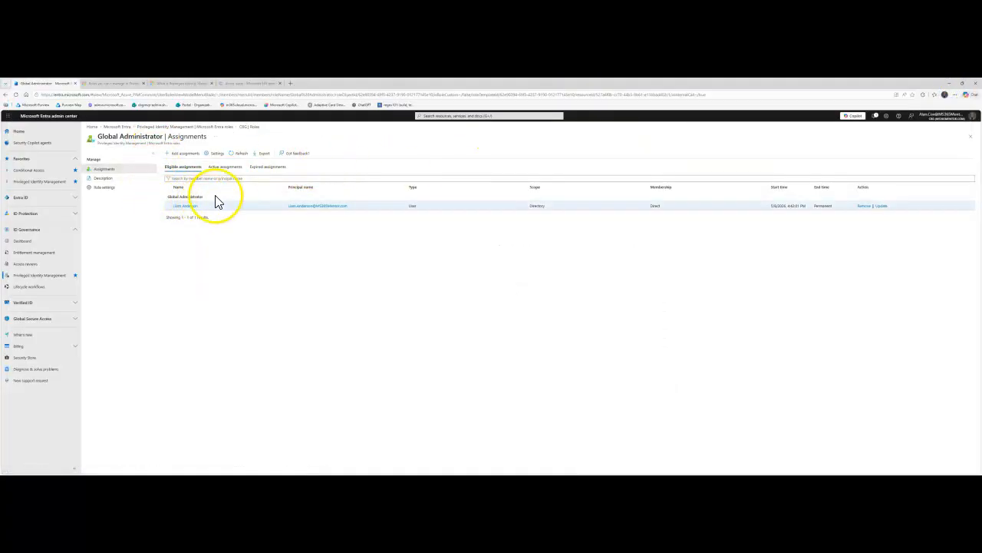
Approve the pending Global Administrator activation request in Privileged Identity Management with the justification "GA is approved".
{"action": "left_click", "coordinate": [239, 153]}
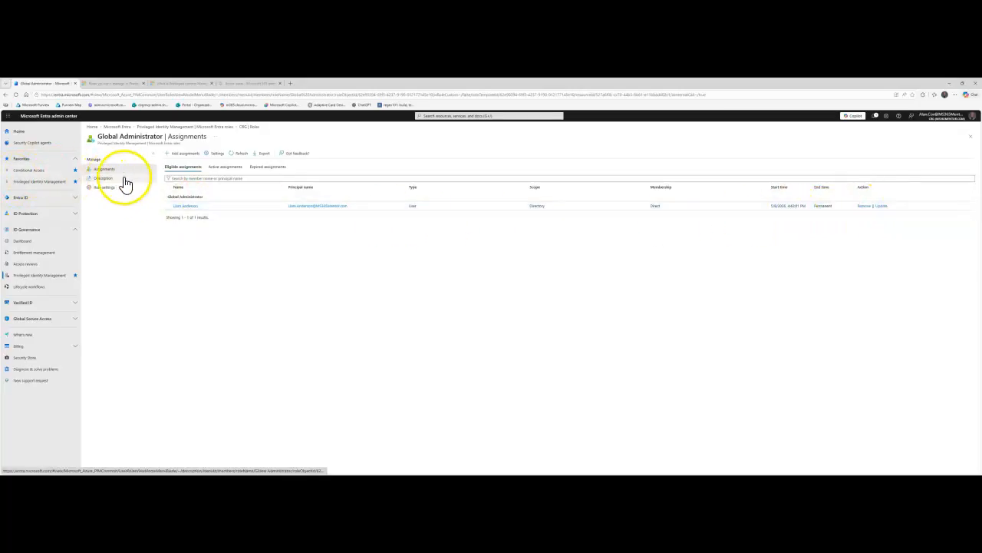
{"action": "left_click", "coordinate": [207, 132]}
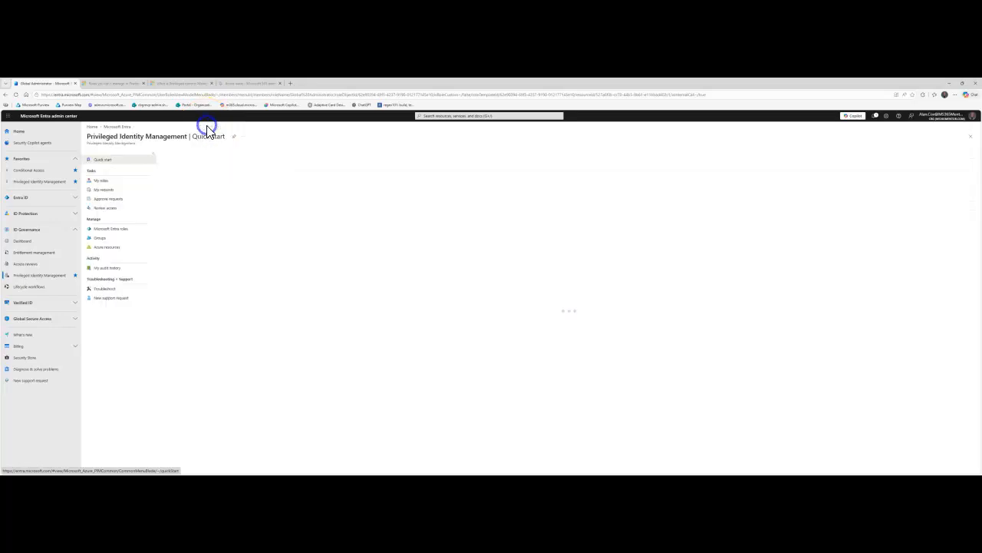
{"action": "left_click", "coordinate": [114, 202]}
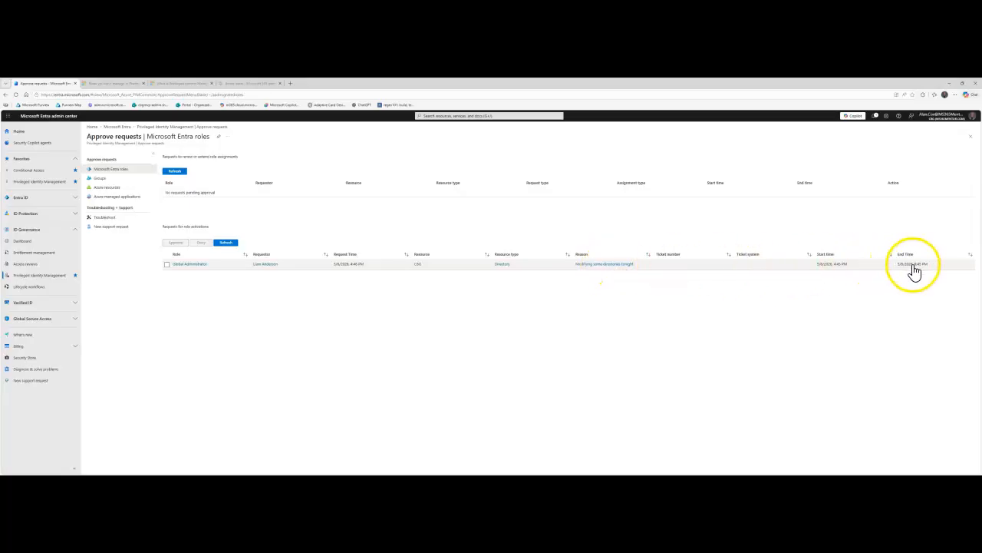
{"action": "left_click", "coordinate": [166, 265]}
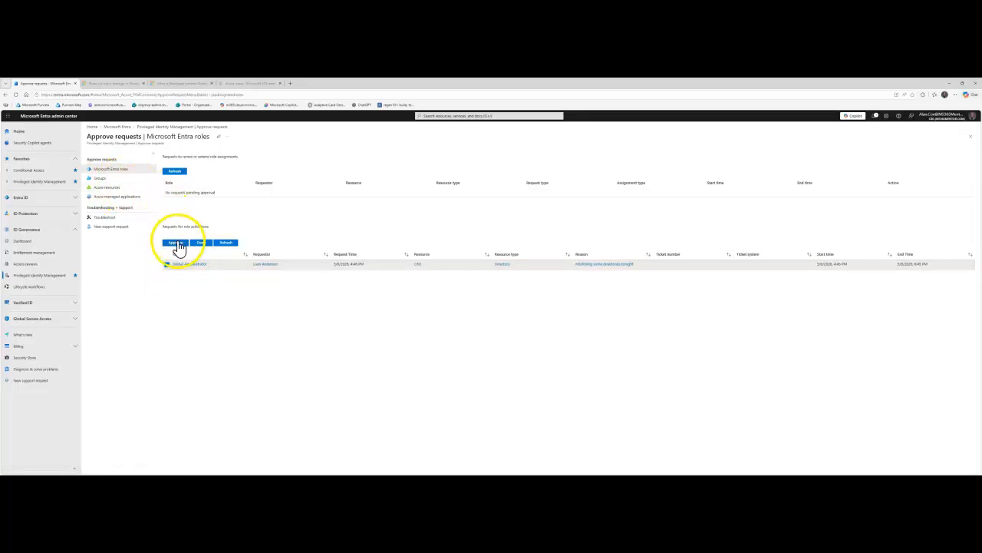
{"action": "left_click", "coordinate": [177, 244]}
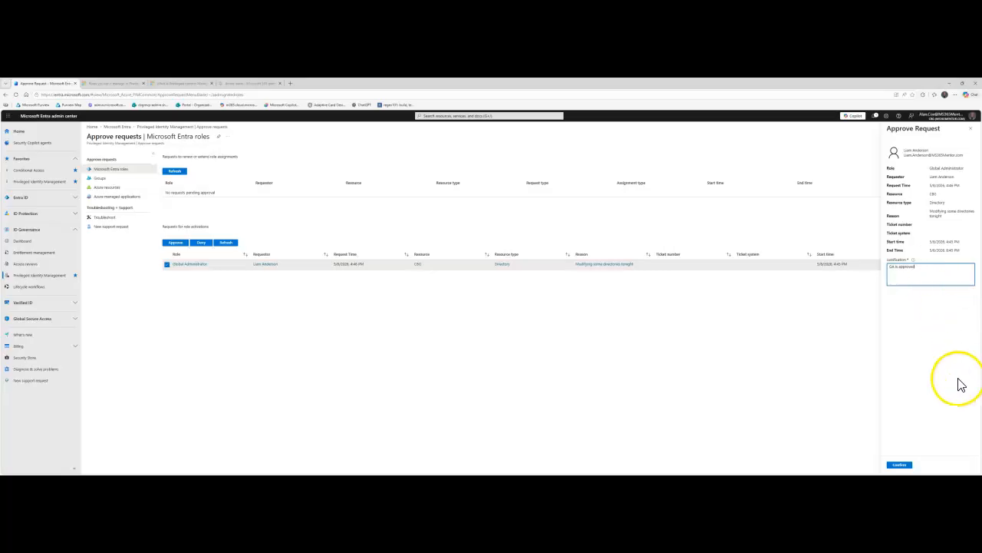
{"action": "left_click", "coordinate": [893, 466]}
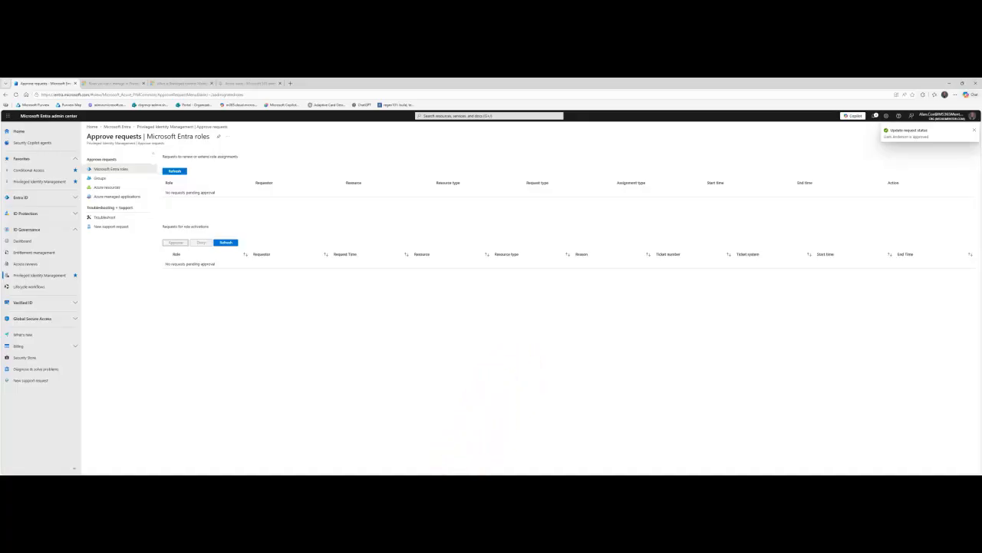
Switch to Outlook and read the latest notification emails about the request's approval and the Global Administrator role activation.
{"action": "key", "text": "alt+Tab"}
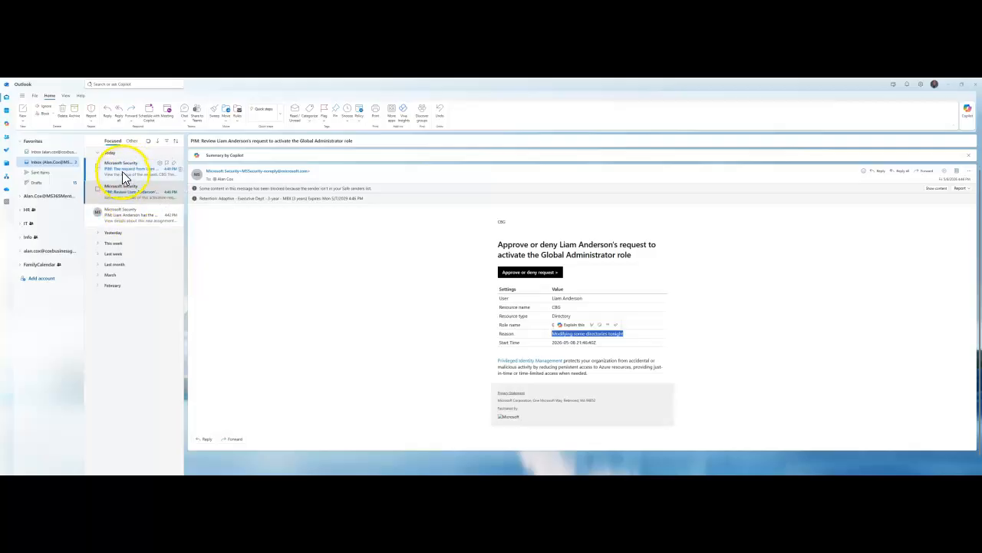
{"action": "left_click", "coordinate": [122, 171]}
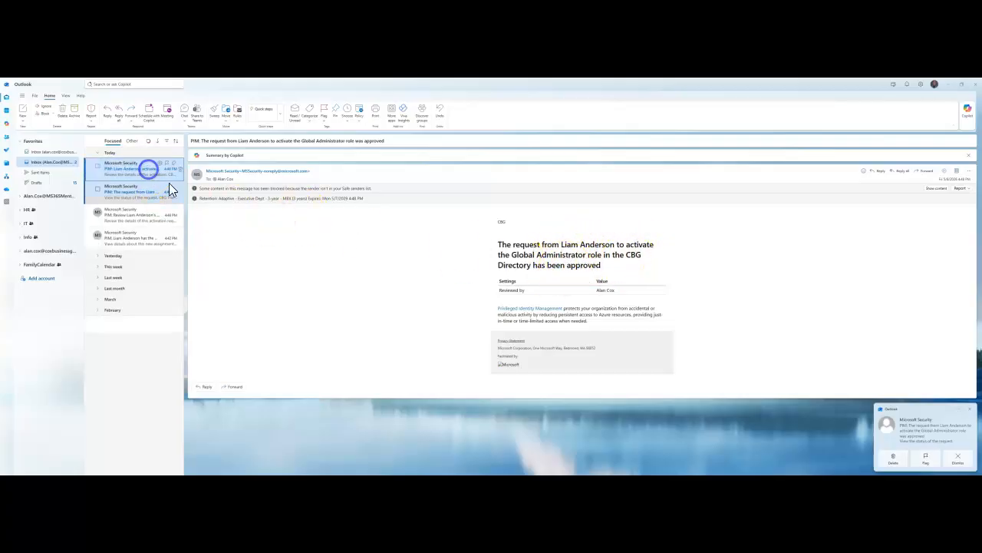
{"action": "left_click", "coordinate": [148, 168]}
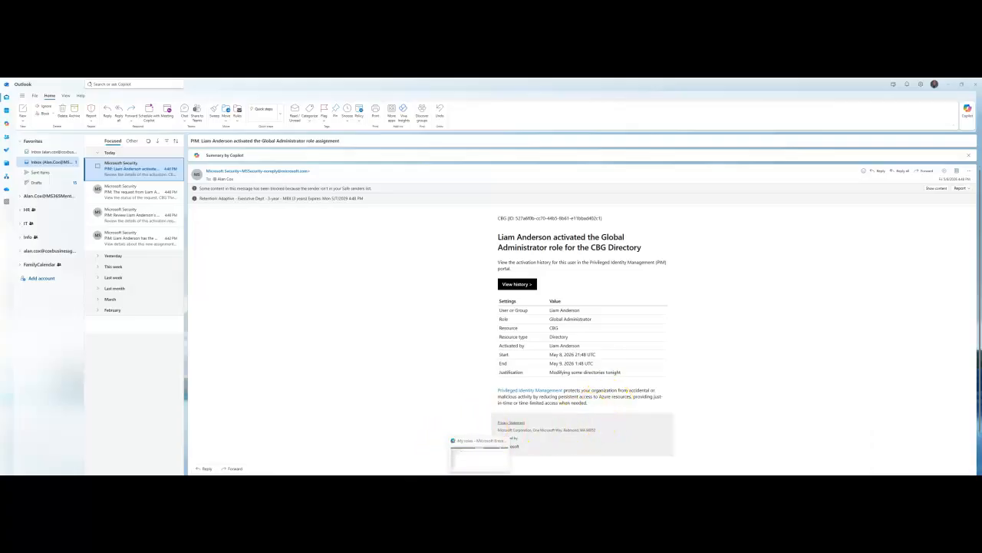
Switch to the requesting user's My roles page, refresh it, and check the eligible and active Microsoft Entra role assignments.
{"action": "left_click", "coordinate": [480, 457]}
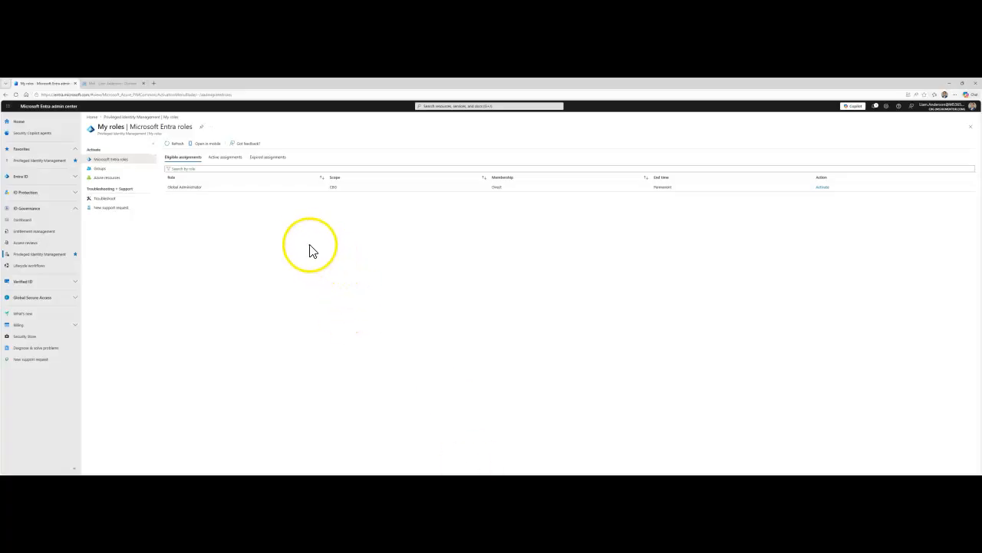
{"action": "left_click", "coordinate": [174, 145]}
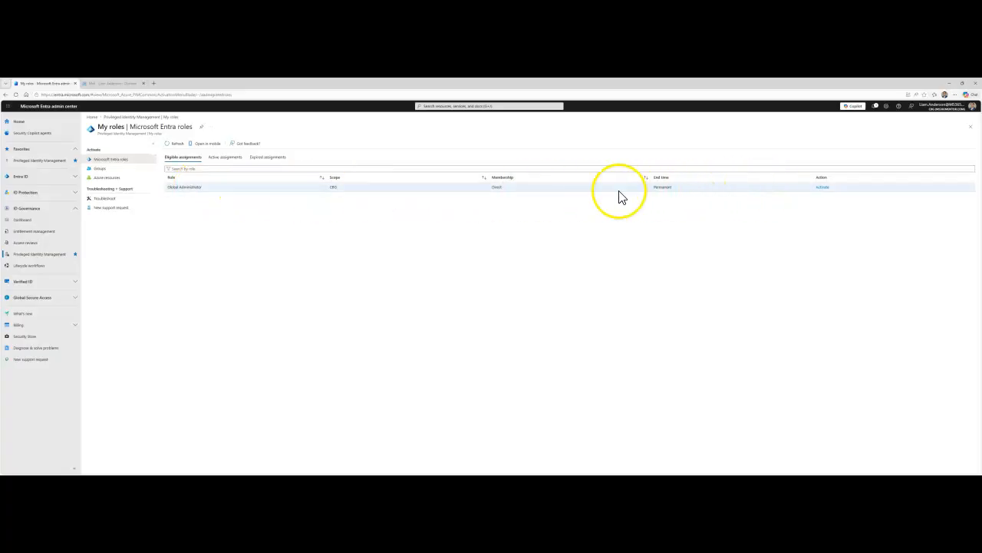
{"action": "left_click", "coordinate": [225, 158]}
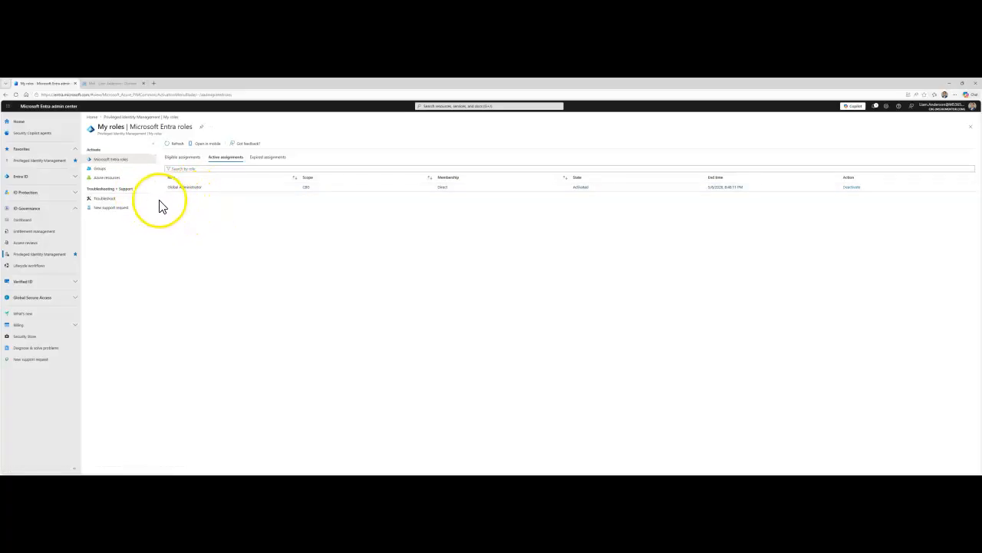
{"action": "left_click", "coordinate": [175, 145]}
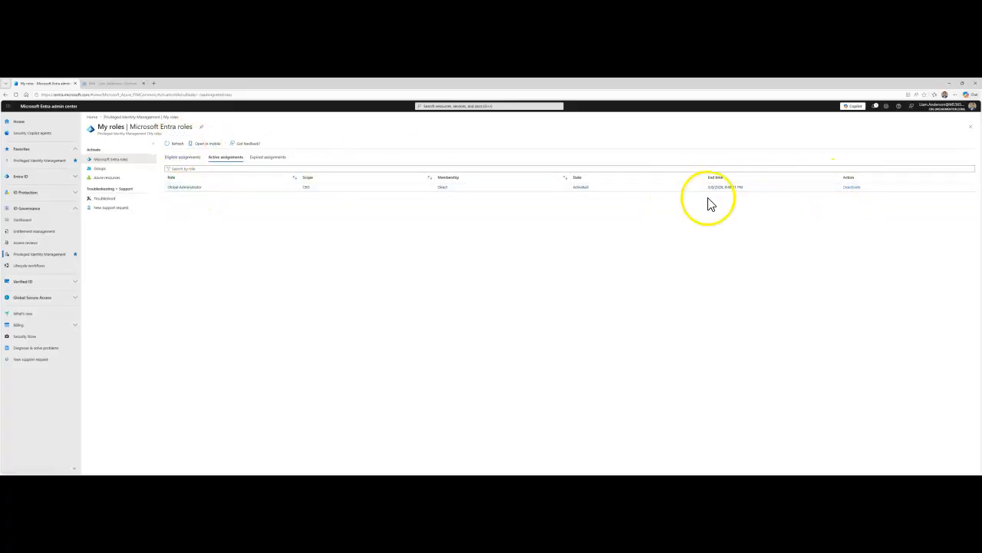
Open the Microsoft Entra admin center in a new browser tab, display all users, and dismiss the mandatory multifactor authentication notice.
{"action": "left_click", "coordinate": [154, 83]}
{"action": "left_click", "coordinate": [159, 94]}
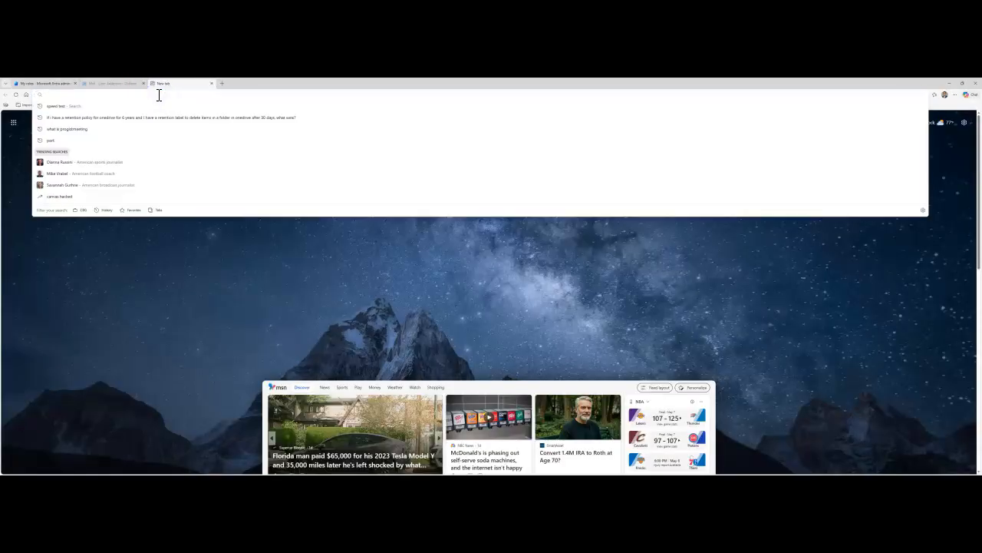
{"action": "type", "text": "en"}
{"action": "key", "text": "Return"}
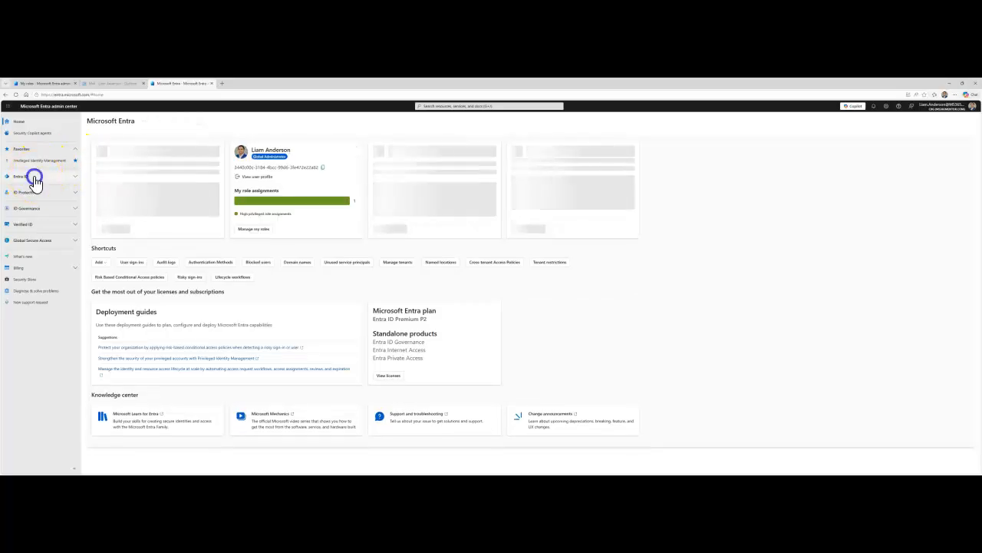
{"action": "left_click", "coordinate": [31, 177]}
{"action": "left_click", "coordinate": [19, 201]}
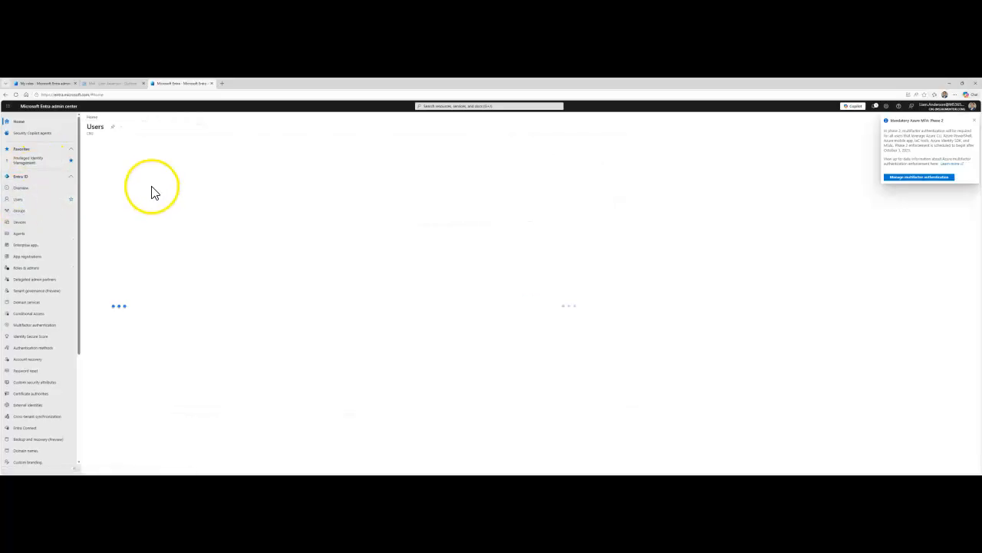
{"action": "left_click", "coordinate": [975, 122]}
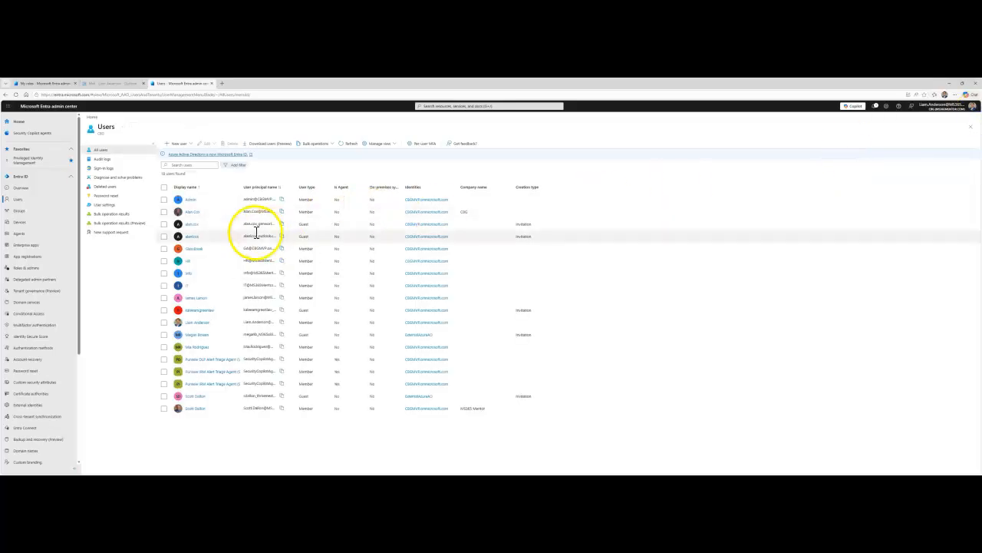
Open the form for creating a new internal user, leave it without entering anything, and return to My roles.
{"action": "left_click", "coordinate": [191, 146]}
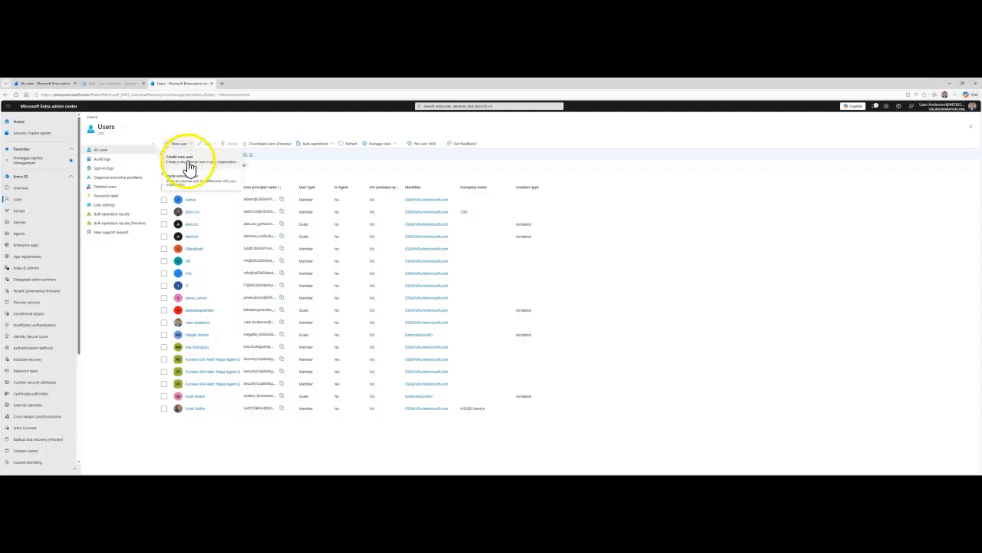
{"action": "left_click", "coordinate": [191, 162]}
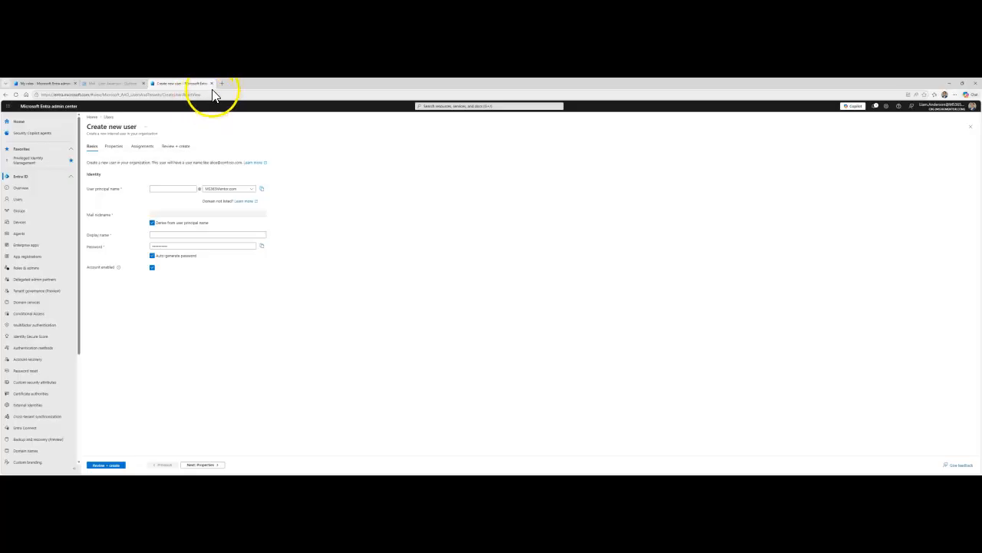
{"action": "left_click", "coordinate": [6, 94]}
{"action": "left_click", "coordinate": [48, 83]}
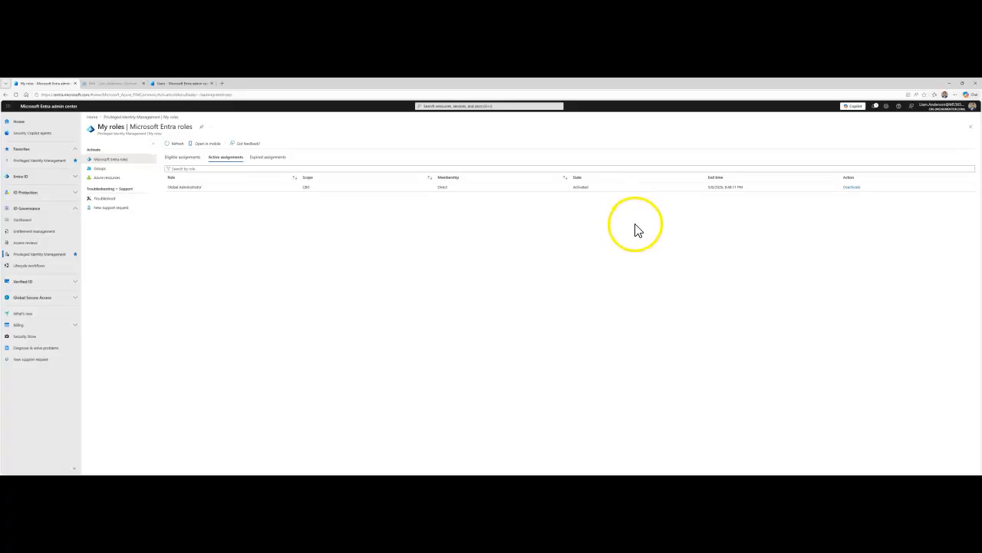
Try to deactivate the user's active Global Administrator role assignment and dismiss the resulting notification.
{"action": "left_click", "coordinate": [848, 188]}
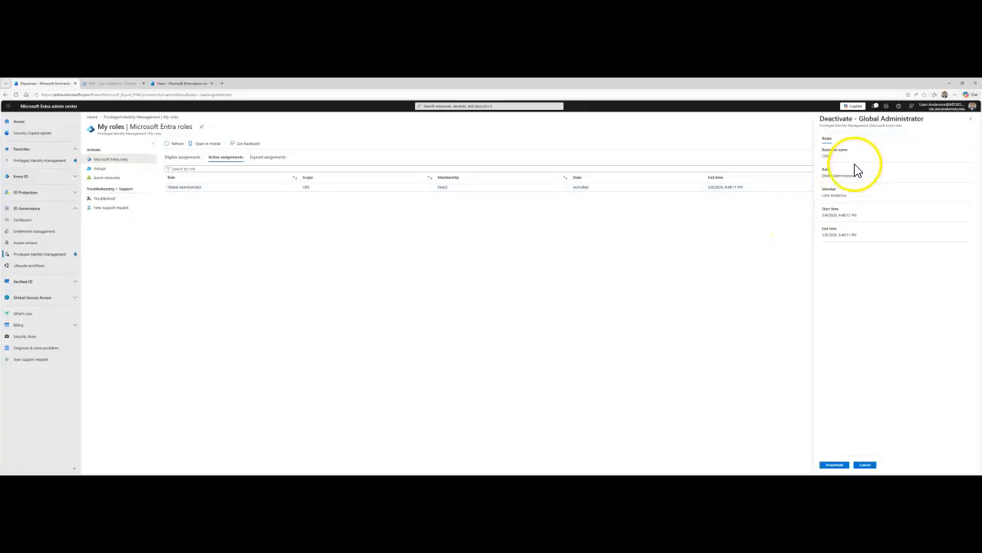
{"action": "left_click", "coordinate": [835, 465]}
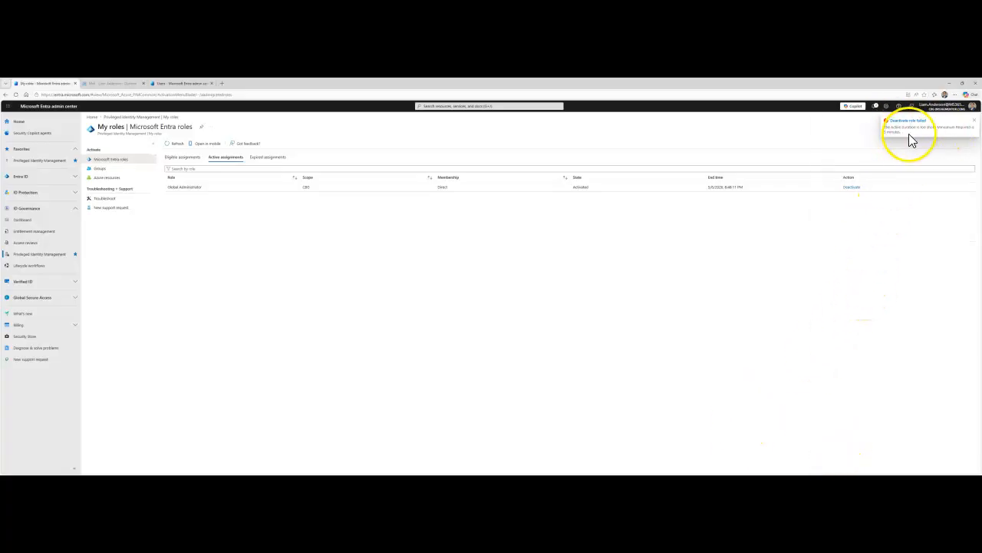
{"action": "left_click", "coordinate": [974, 122]}
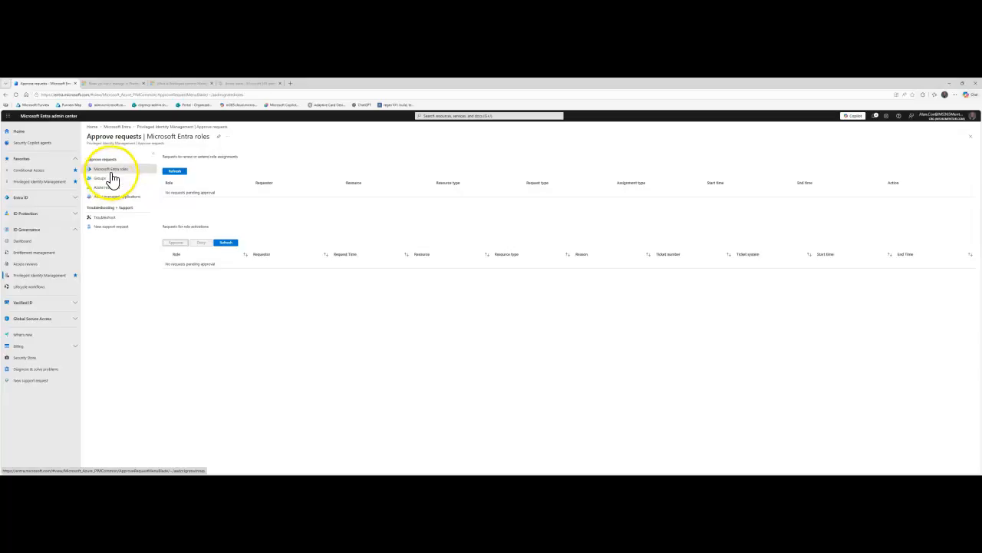
In the administrator's session, reload Privileged Identity Management's Microsoft Entra roles list, search for "global", and open the Global Administrator assignments.
{"action": "left_click", "coordinate": [174, 127]}
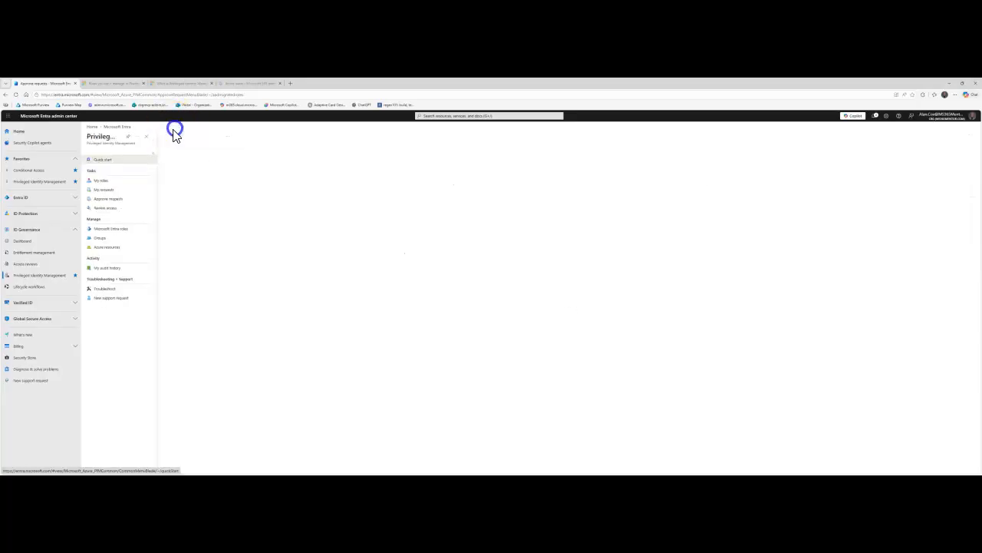
{"action": "left_click", "coordinate": [109, 230]}
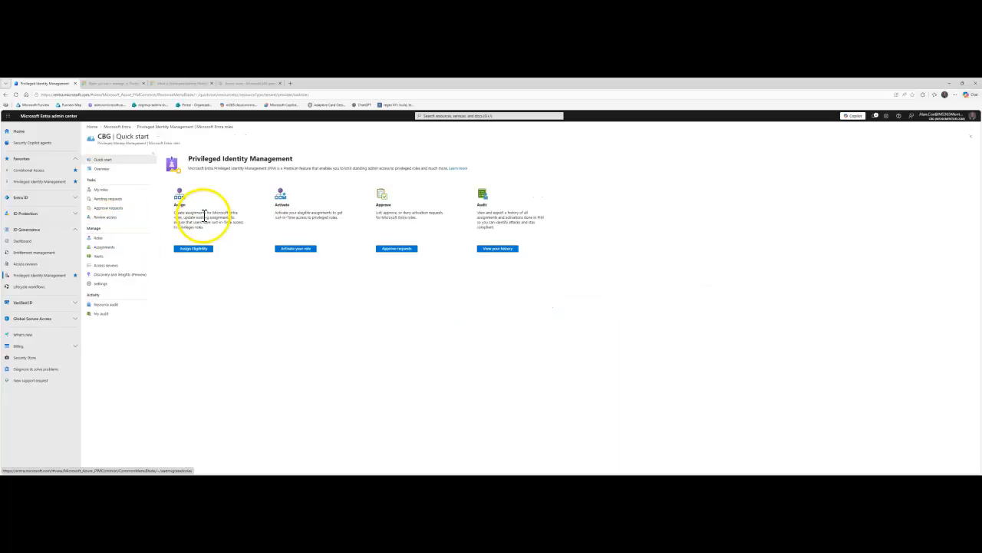
{"action": "left_click", "coordinate": [100, 238]}
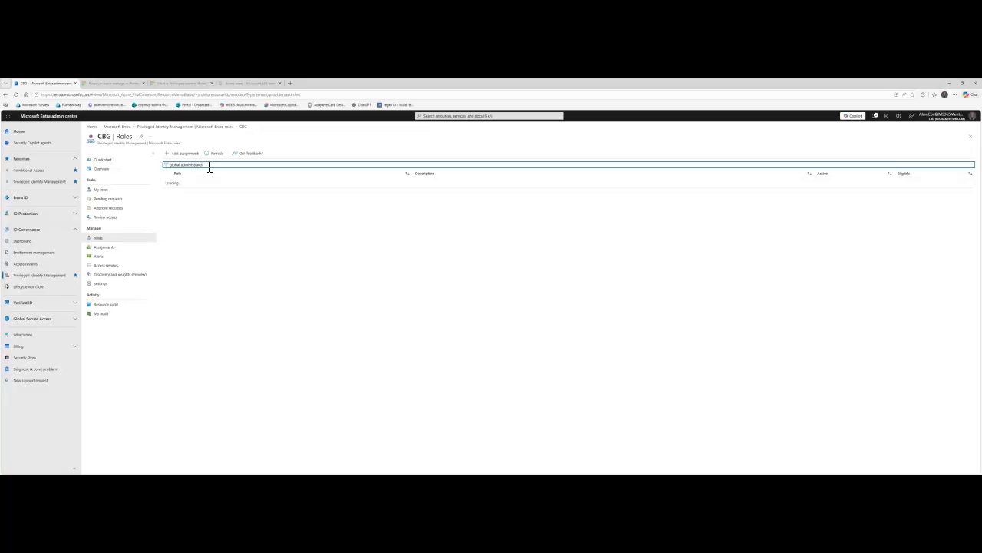
{"action": "left_click", "coordinate": [214, 152]}
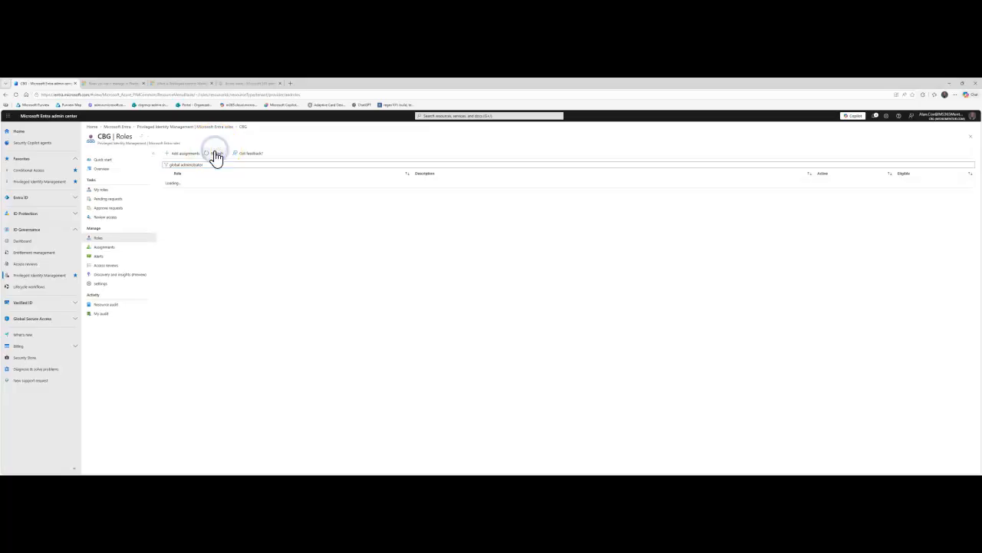
{"action": "left_click", "coordinate": [197, 166]}
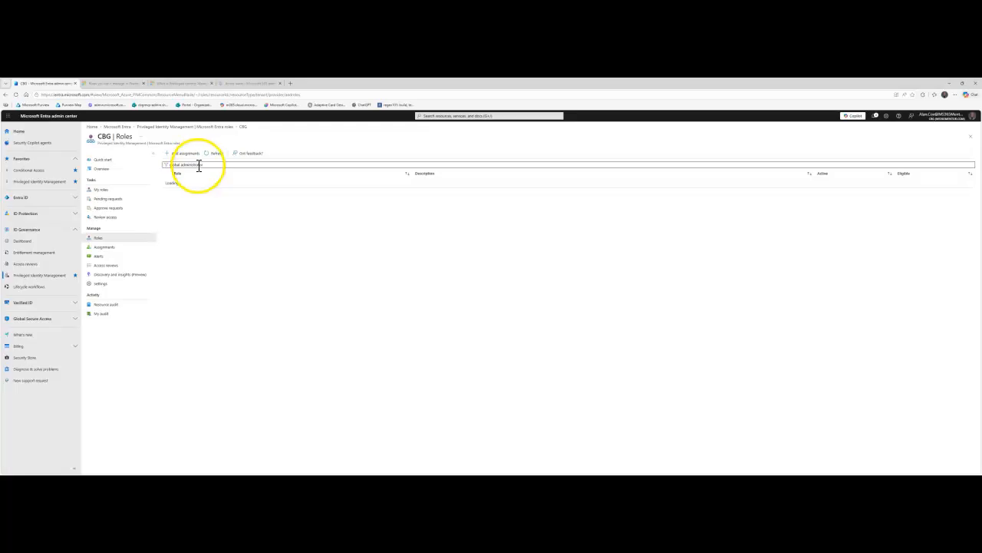
{"action": "left_click", "coordinate": [16, 95]}
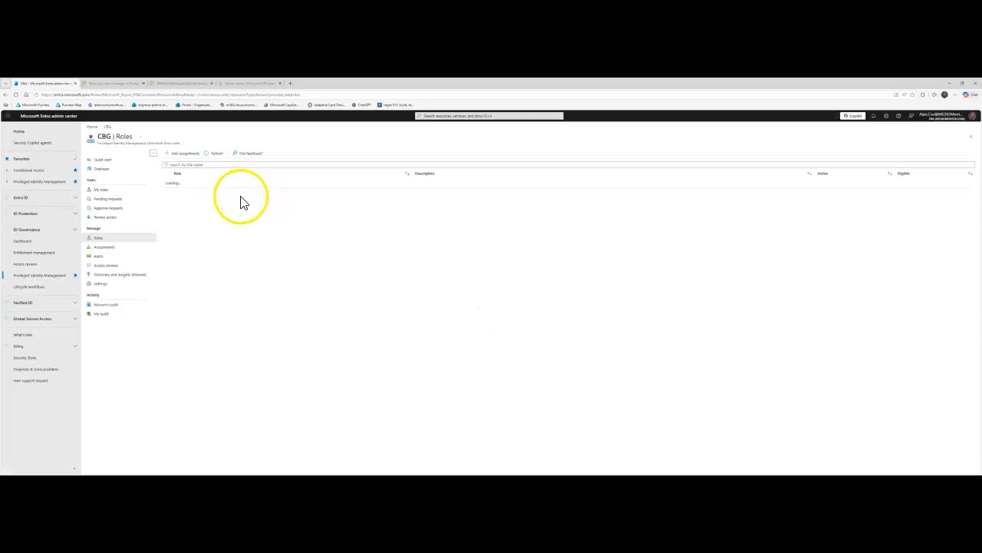
{"action": "left_click", "coordinate": [210, 165]}
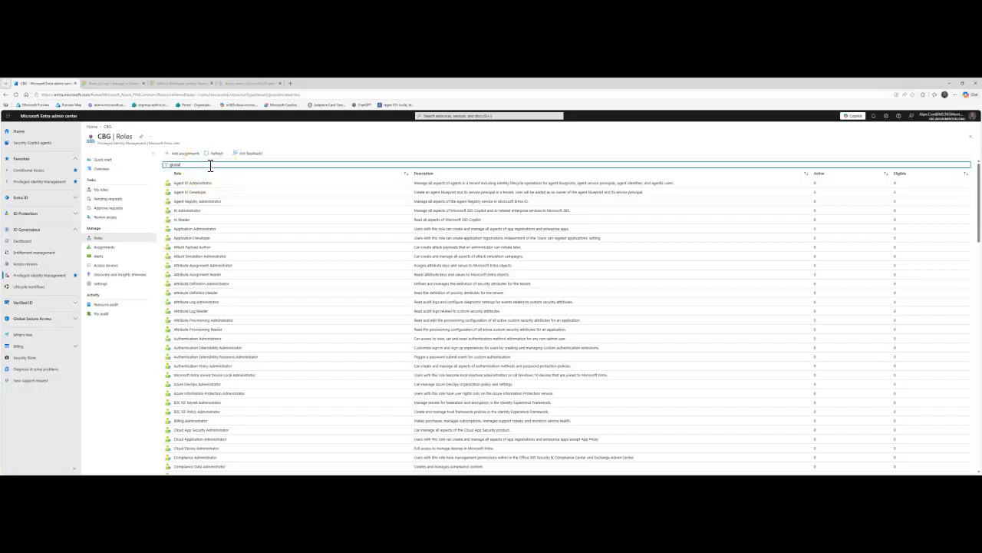
{"action": "left_click", "coordinate": [201, 183]}
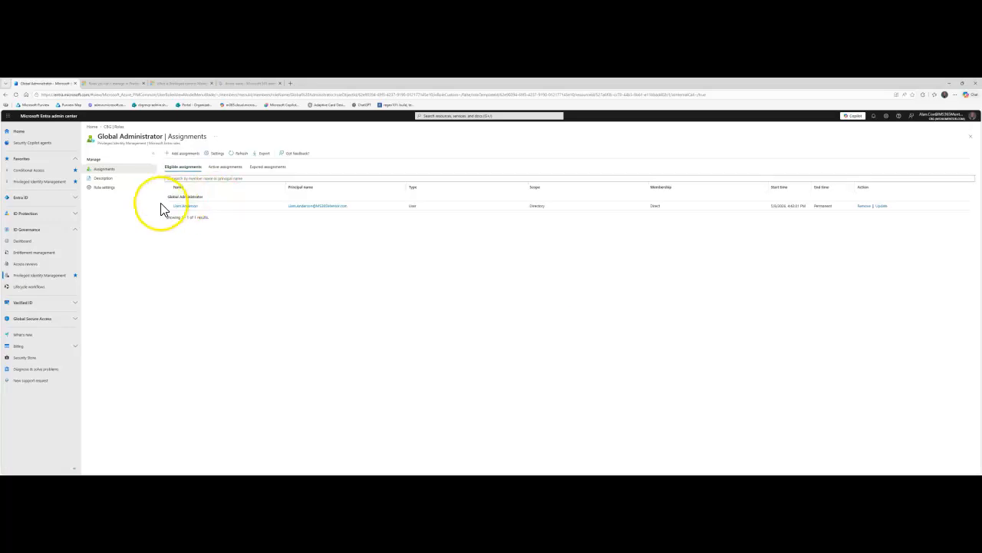
Try to remove the user's activated assignment from the Global Administrator role's active assignments and dismiss the resulting notifications.
{"action": "left_click", "coordinate": [225, 167]}
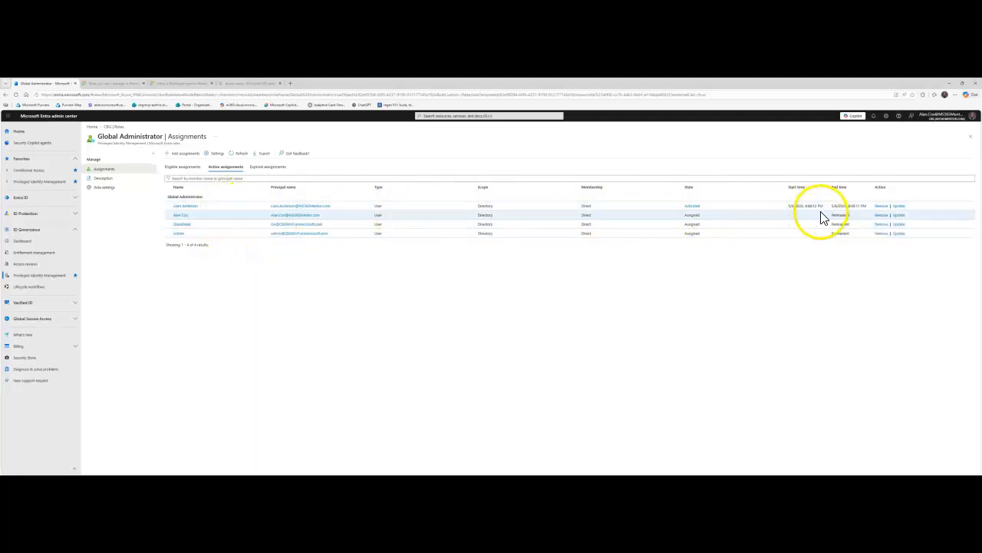
{"action": "left_click", "coordinate": [883, 206]}
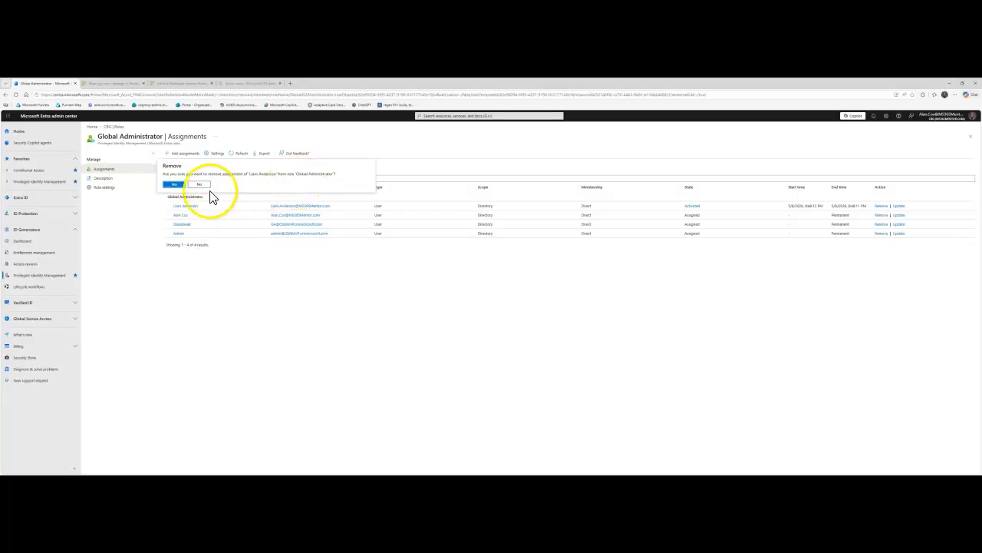
{"action": "left_click", "coordinate": [174, 184]}
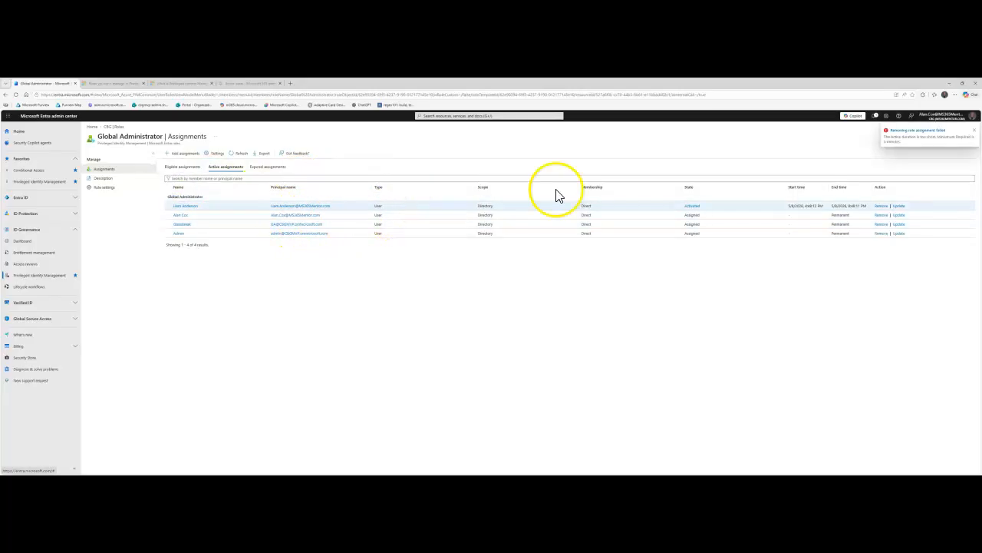
{"action": "left_click", "coordinate": [975, 133]}
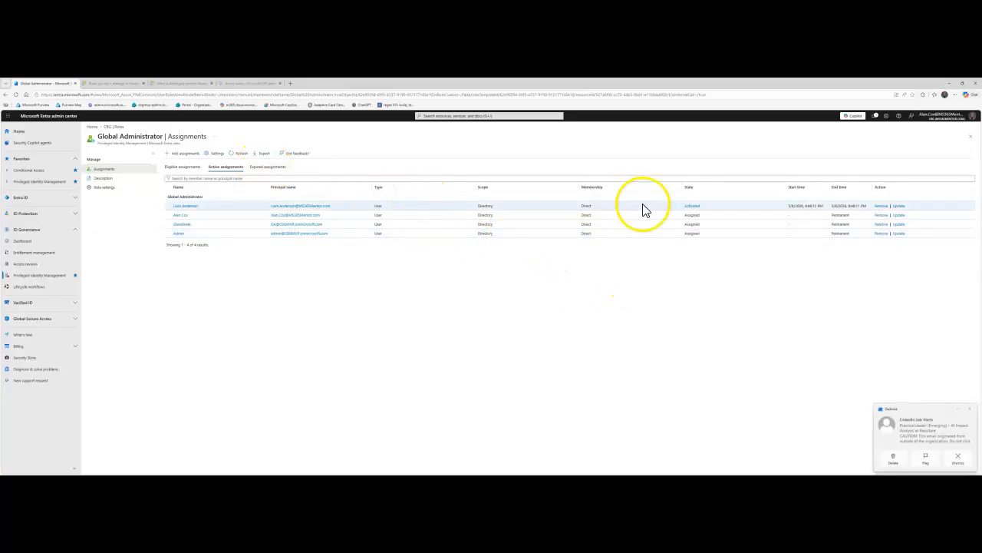
{"action": "left_click", "coordinate": [959, 459]}
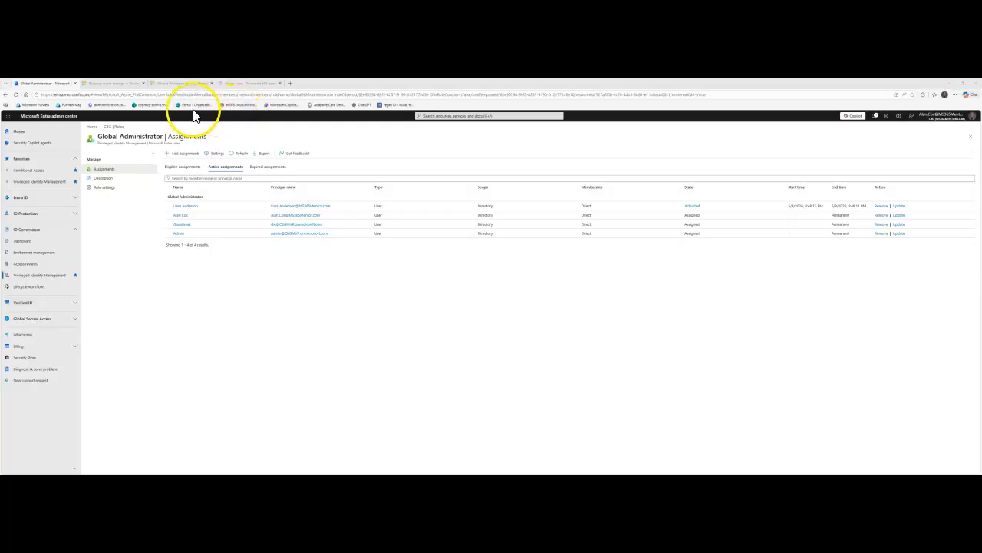
Switch to the Microsoft 365 admin center's active users and open the admin role management for the user with the activated role.
{"action": "left_click", "coordinate": [221, 84]}
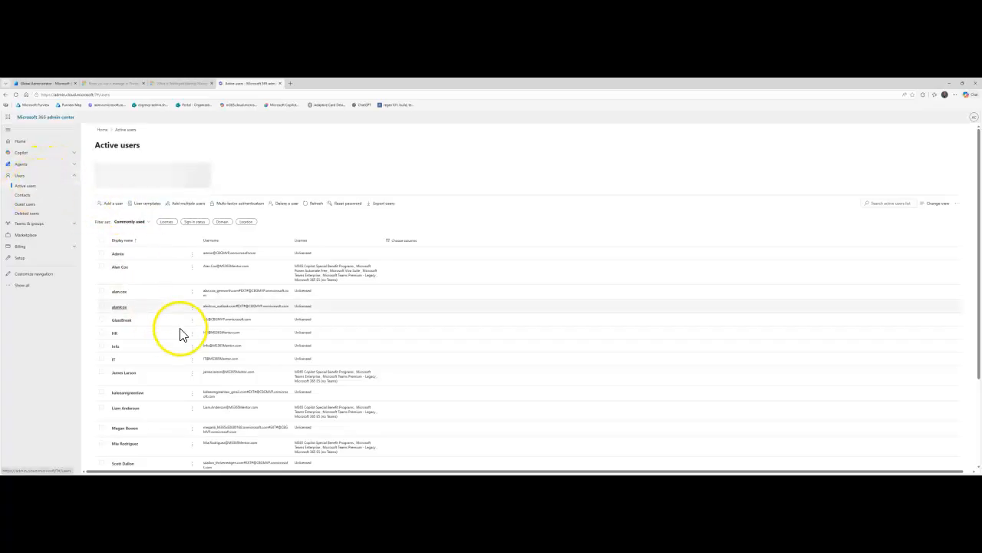
{"action": "scroll", "coordinate": [175, 360], "scroll_direction": "down", "scroll_amount": 2}
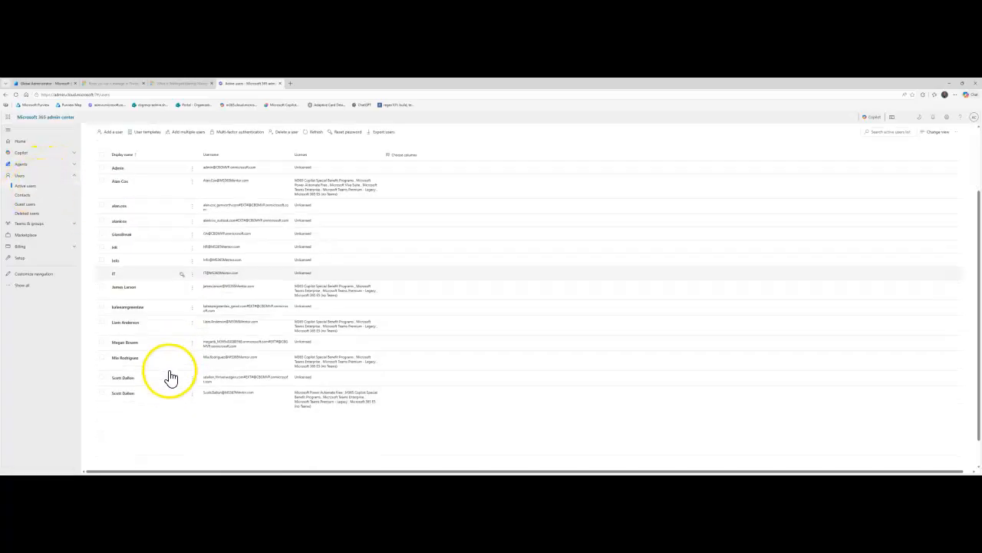
{"action": "left_click", "coordinate": [129, 326]}
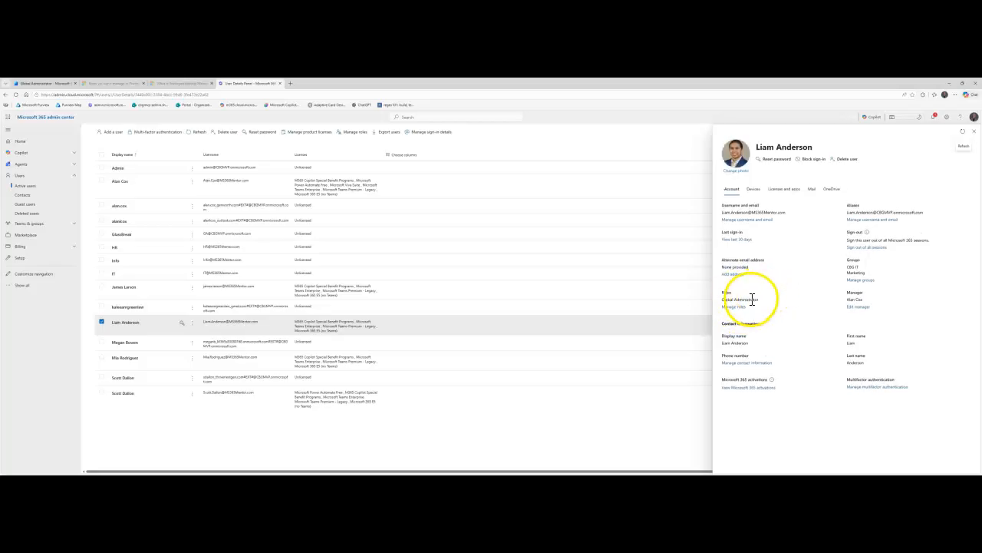
{"action": "left_click", "coordinate": [738, 307]}
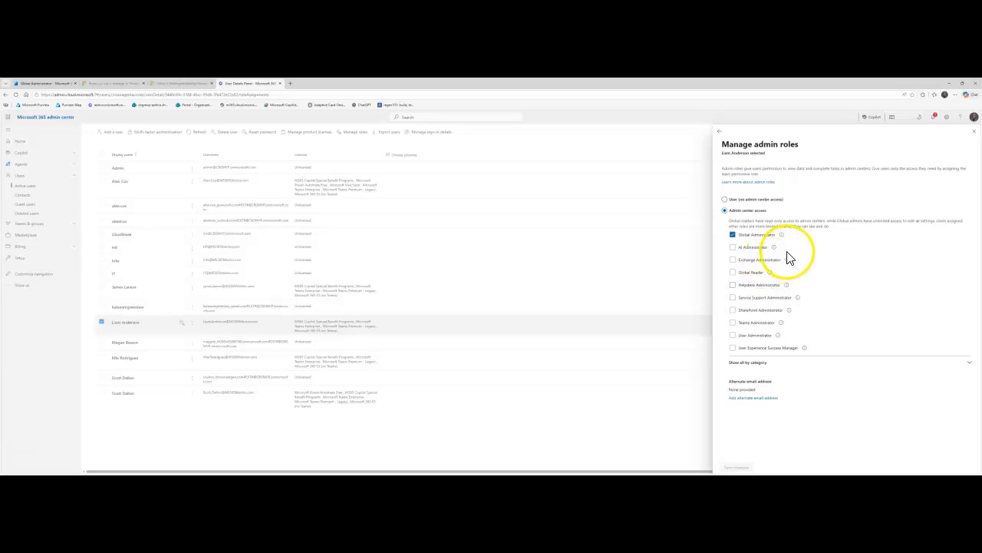
Show all admin roles by category, assign the user the Identity Governance Administrator role, save the changes, and close the role settings.
{"action": "left_click", "coordinate": [758, 364]}
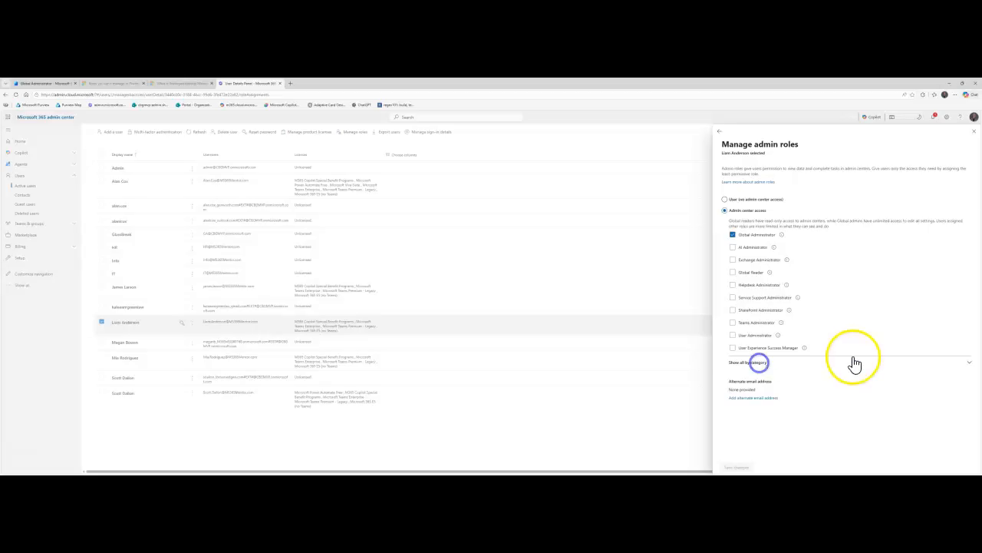
{"action": "scroll", "coordinate": [801, 358], "scroll_direction": "down", "scroll_amount": 1}
{"action": "scroll", "coordinate": [809, 345], "scroll_direction": "down", "scroll_amount": 1}
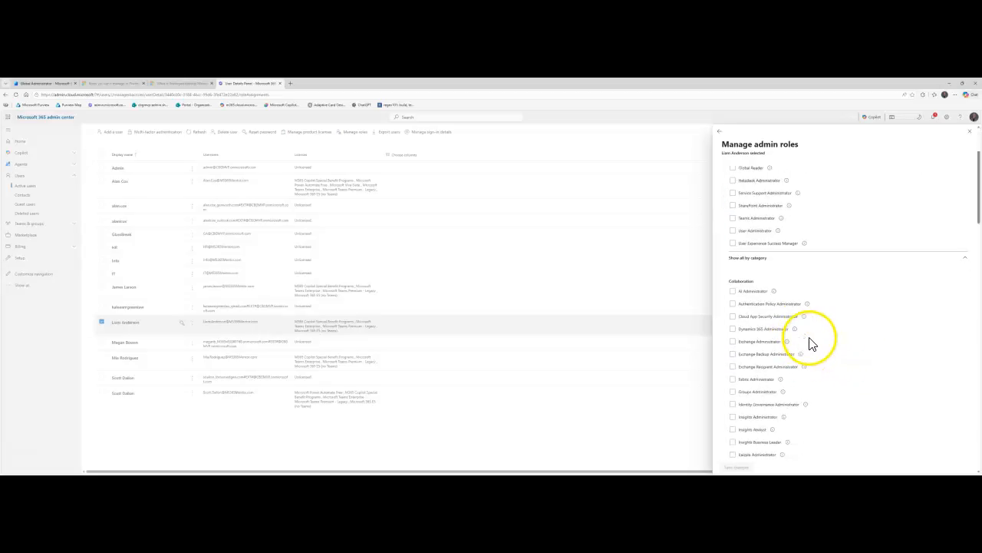
{"action": "scroll", "coordinate": [811, 347], "scroll_direction": "down", "scroll_amount": 1}
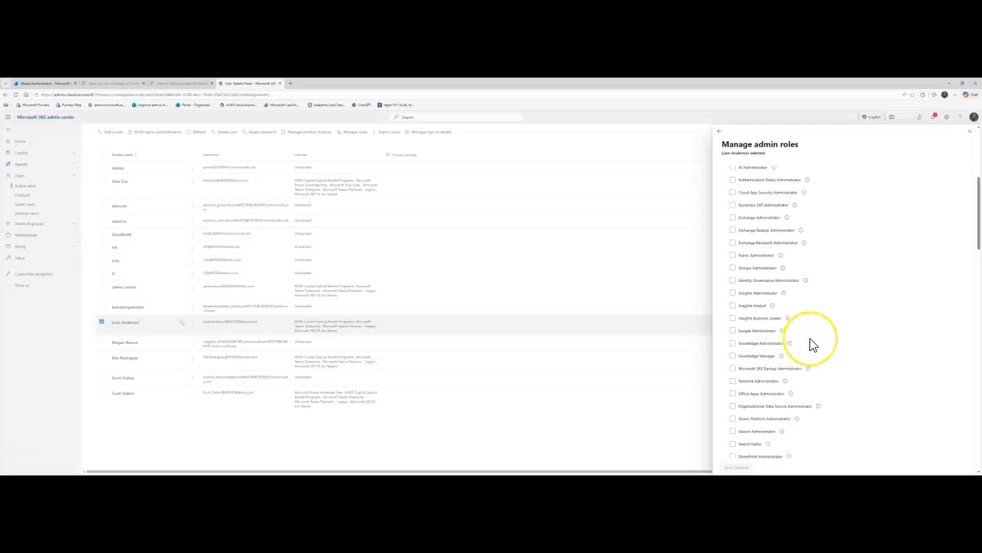
{"action": "scroll", "coordinate": [813, 345], "scroll_direction": "down", "scroll_amount": 1}
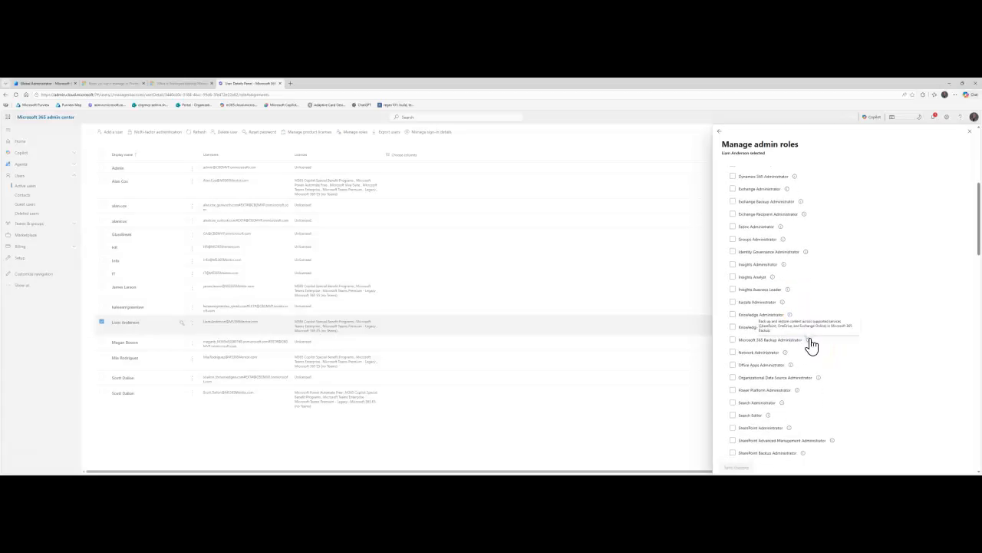
{"action": "scroll", "coordinate": [811, 346], "scroll_direction": "down", "scroll_amount": 1}
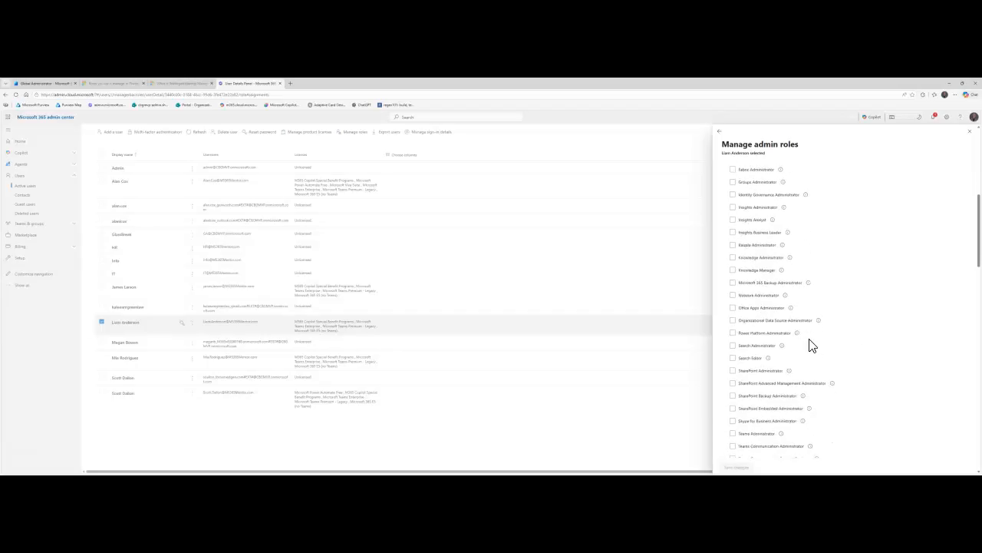
{"action": "scroll", "coordinate": [812, 346], "scroll_direction": "down", "scroll_amount": 1}
{"action": "scroll", "coordinate": [812, 347], "scroll_direction": "down", "scroll_amount": 1}
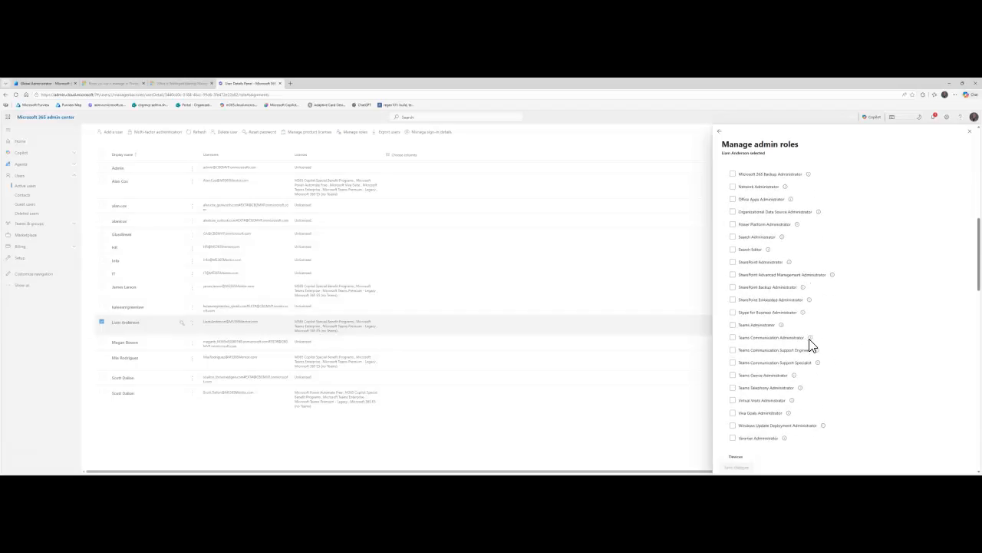
{"action": "scroll", "coordinate": [812, 347], "scroll_direction": "up", "scroll_amount": 2}
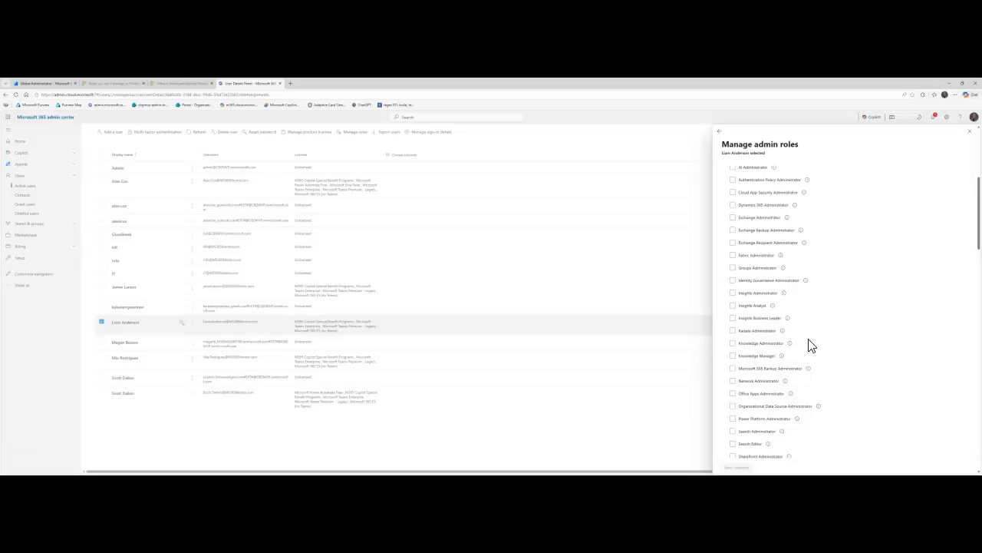
{"action": "scroll", "coordinate": [812, 347], "scroll_direction": "up", "scroll_amount": 1}
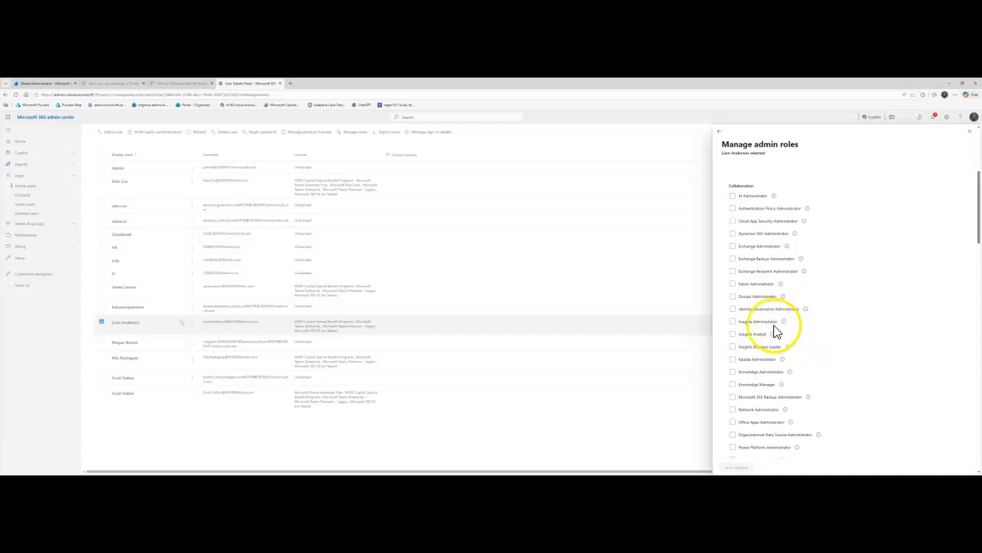
{"action": "left_click", "coordinate": [756, 311]}
{"action": "scroll", "coordinate": [799, 383], "scroll_direction": "down", "scroll_amount": 3}
{"action": "left_click", "coordinate": [746, 468]}
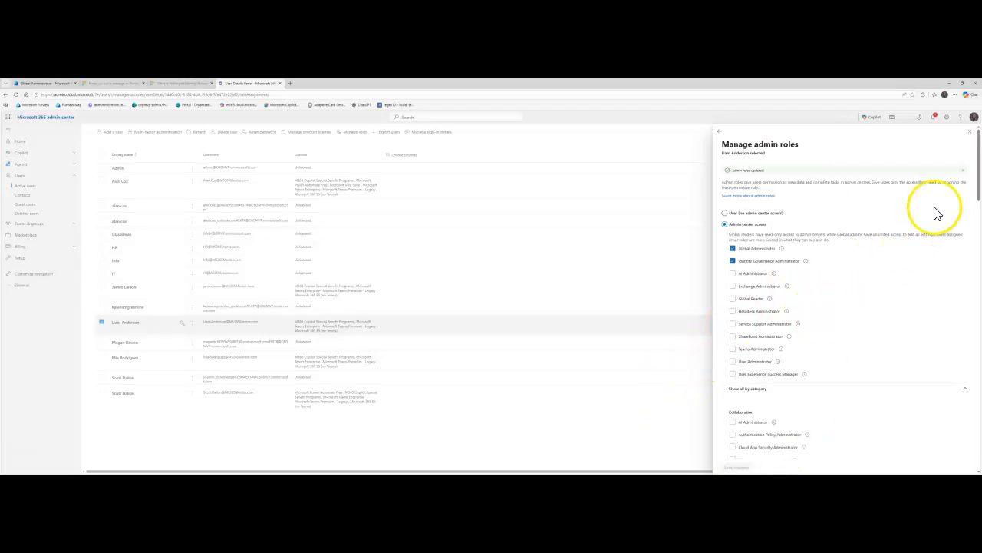
{"action": "left_click", "coordinate": [972, 136]}
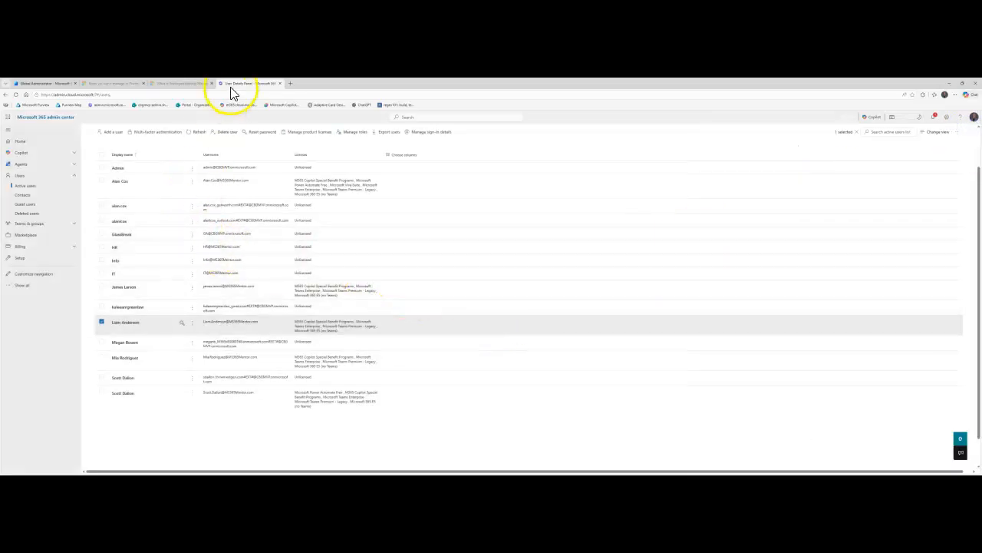
Review the Global Administrator activation email in Outlook, then return to Microsoft Entra and refresh the role's active assignments.
{"action": "left_click", "coordinate": [44, 83]}
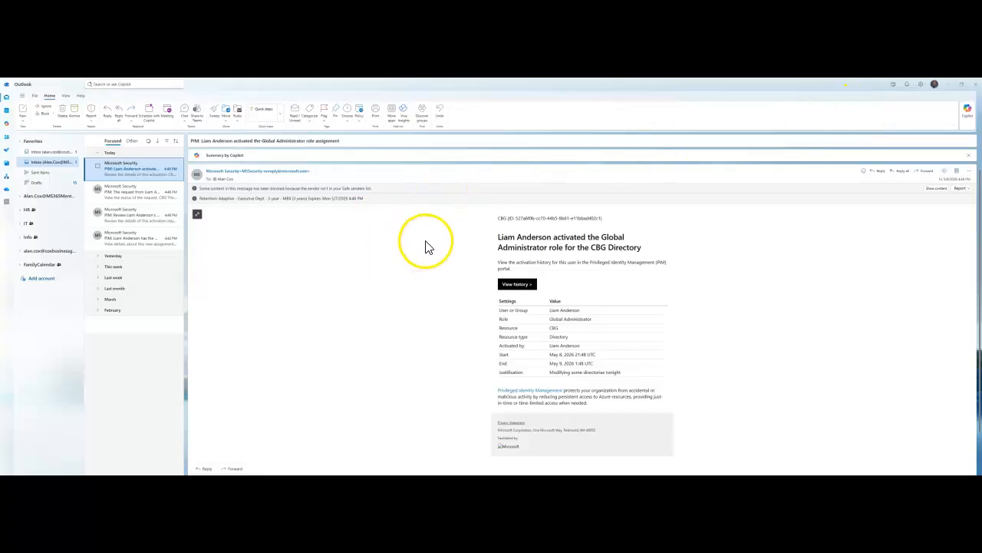
{"action": "left_click", "coordinate": [469, 453]}
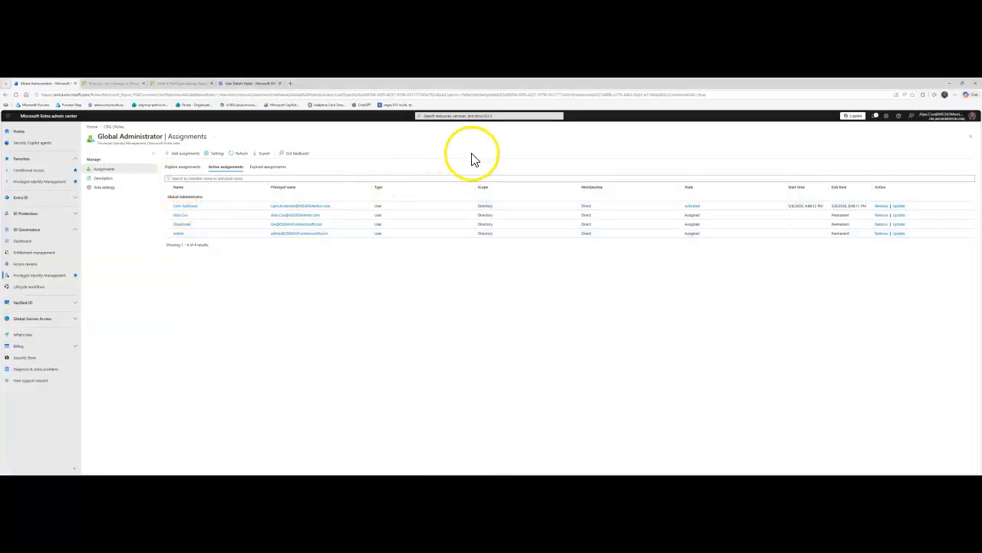
{"action": "left_click", "coordinate": [241, 153]}
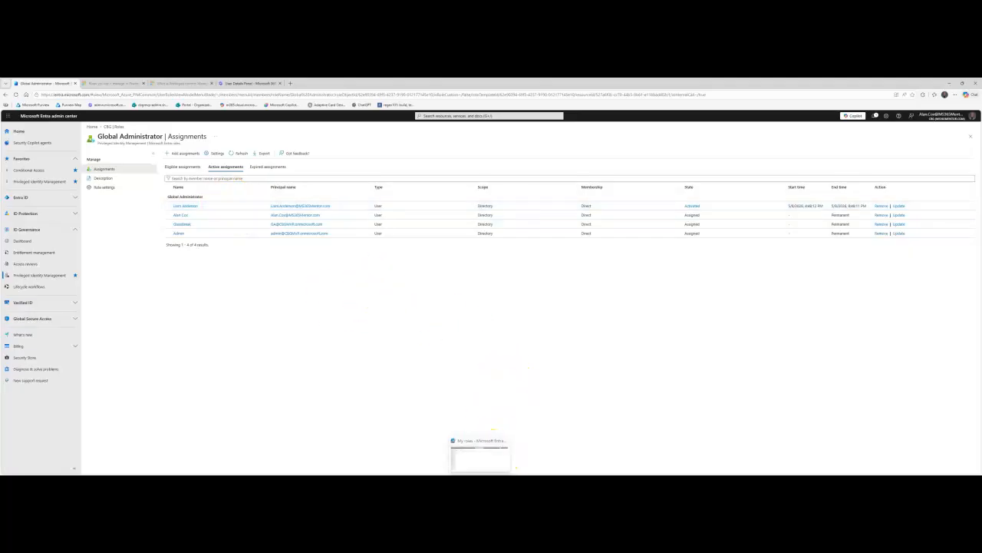
In the user's own session, deactivate the Global Administrator role, refresh My roles, and display the active assignments.
{"action": "left_click", "coordinate": [480, 481]}
{"action": "left_click", "coordinate": [852, 188]}
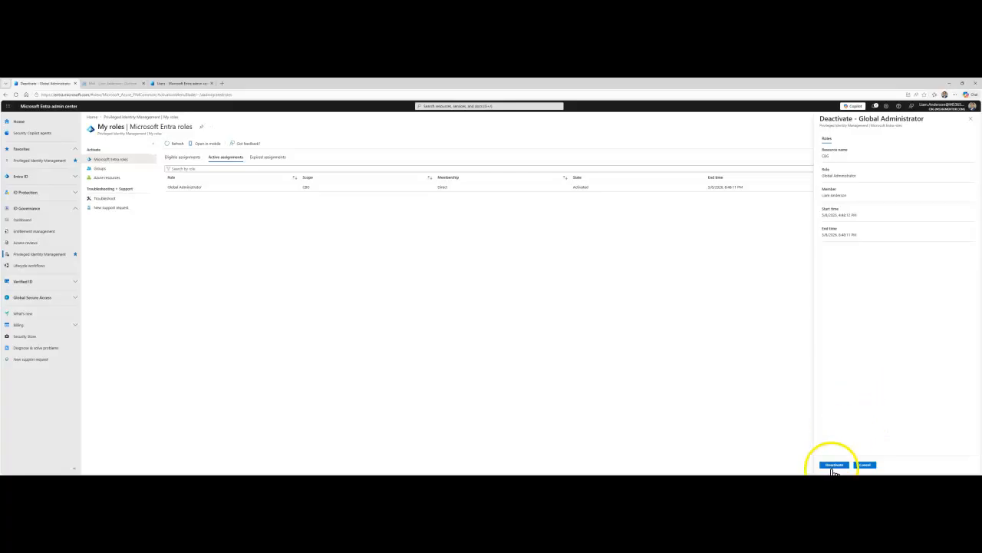
{"action": "left_click", "coordinate": [834, 466]}
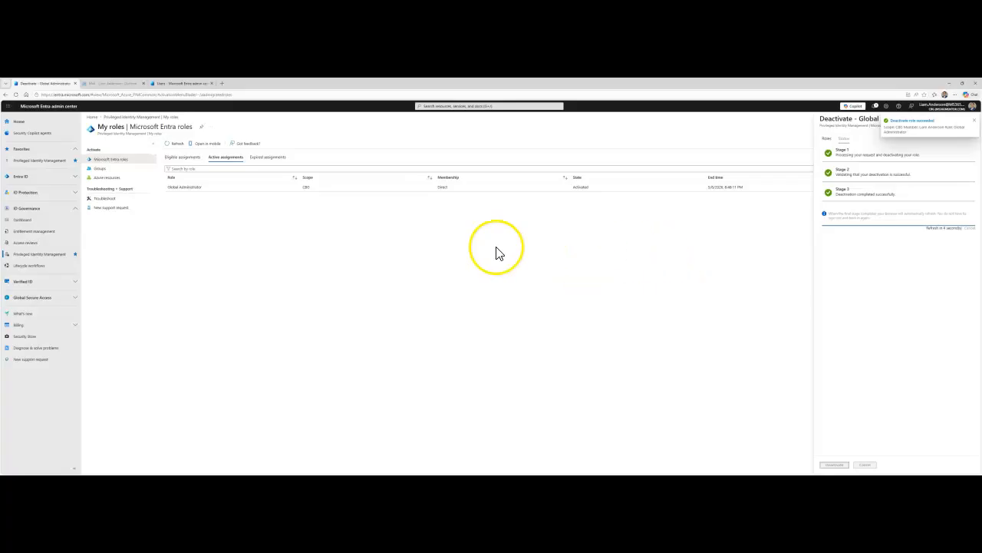
{"action": "left_click", "coordinate": [176, 146]}
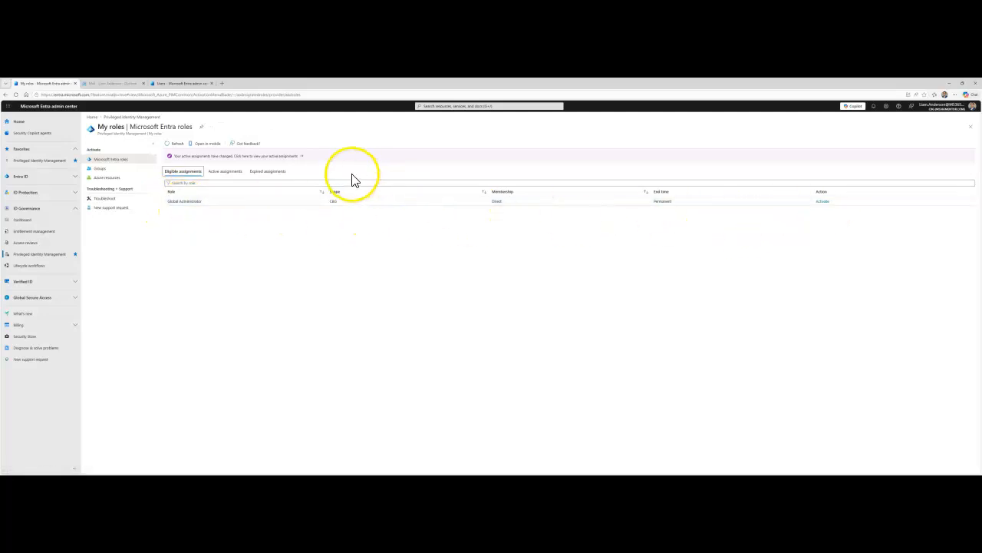
{"action": "left_click", "coordinate": [226, 171]}
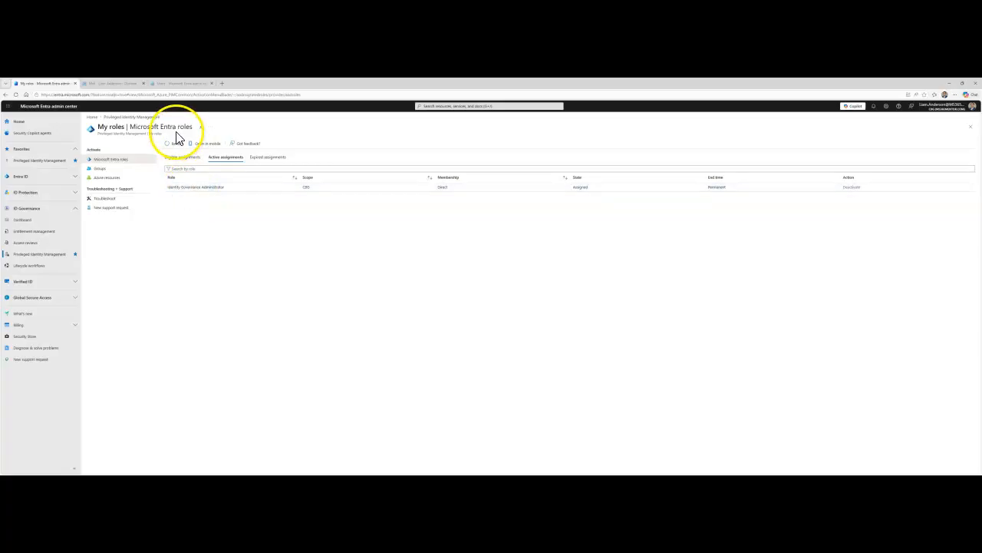
Reload the Microsoft Entra Users list in the user's session and check whether new user creation is available.
{"action": "left_click", "coordinate": [181, 85]}
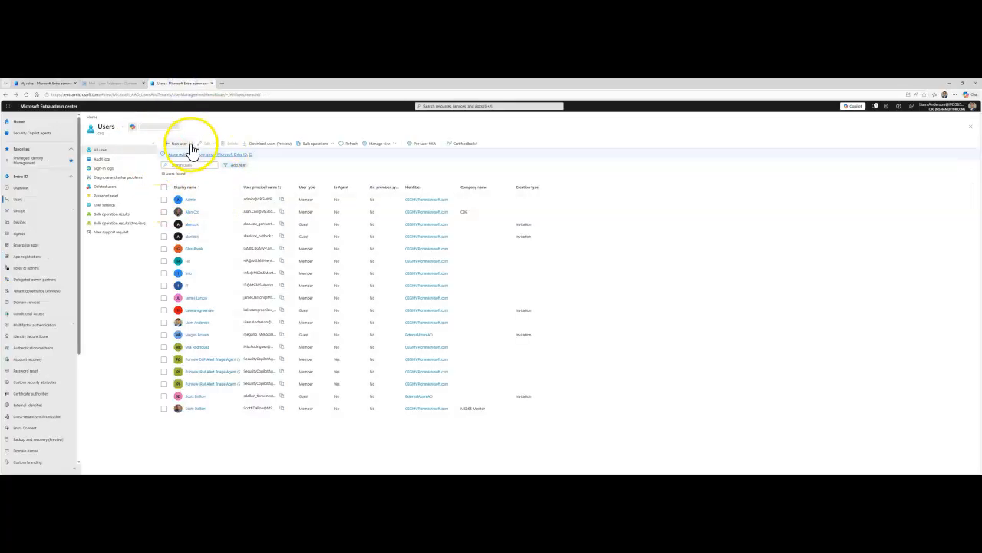
{"action": "left_click", "coordinate": [26, 94]}
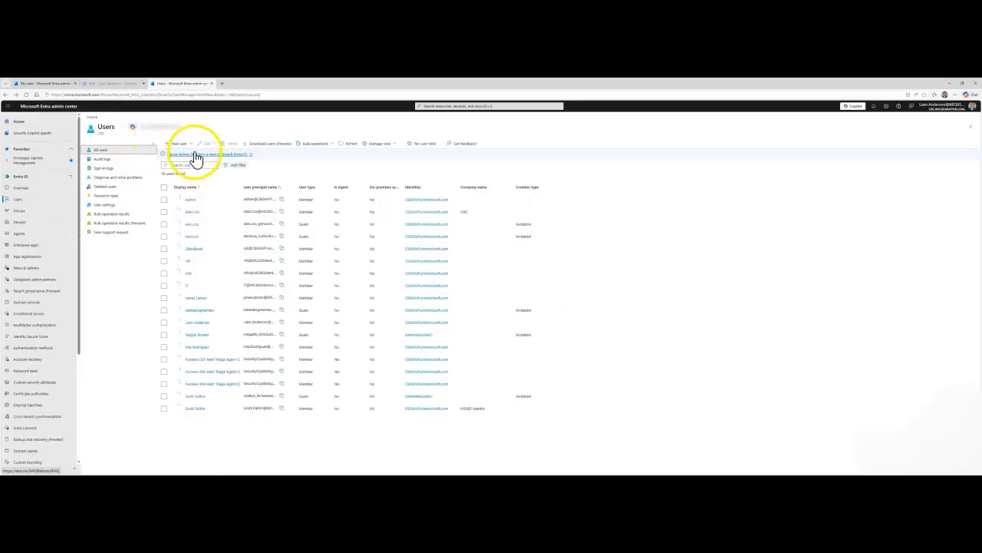
{"action": "left_click", "coordinate": [191, 145]}
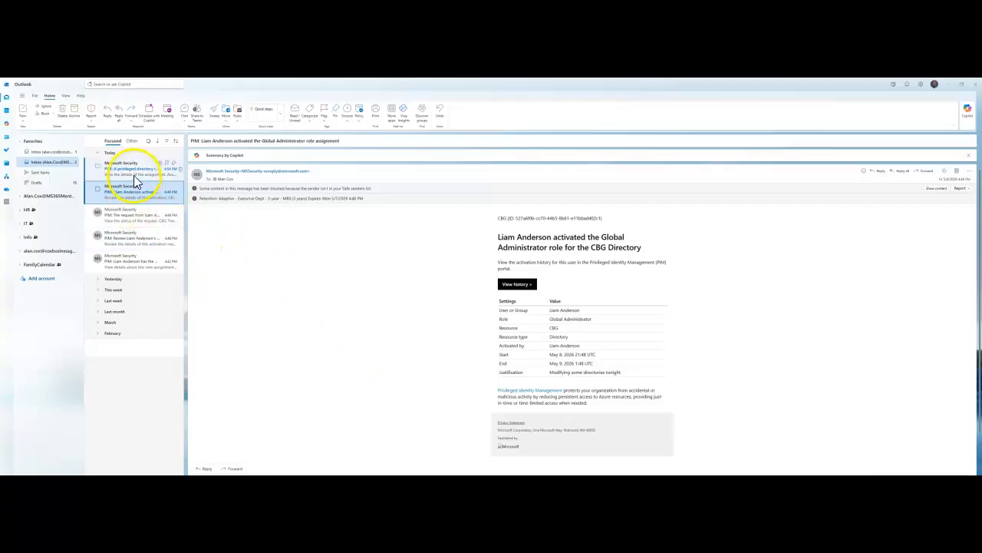
In the administrator's Outlook inbox, open the PIM email about the privileged directory role assignment and highlight its heading text.
{"action": "left_click", "coordinate": [138, 169]}
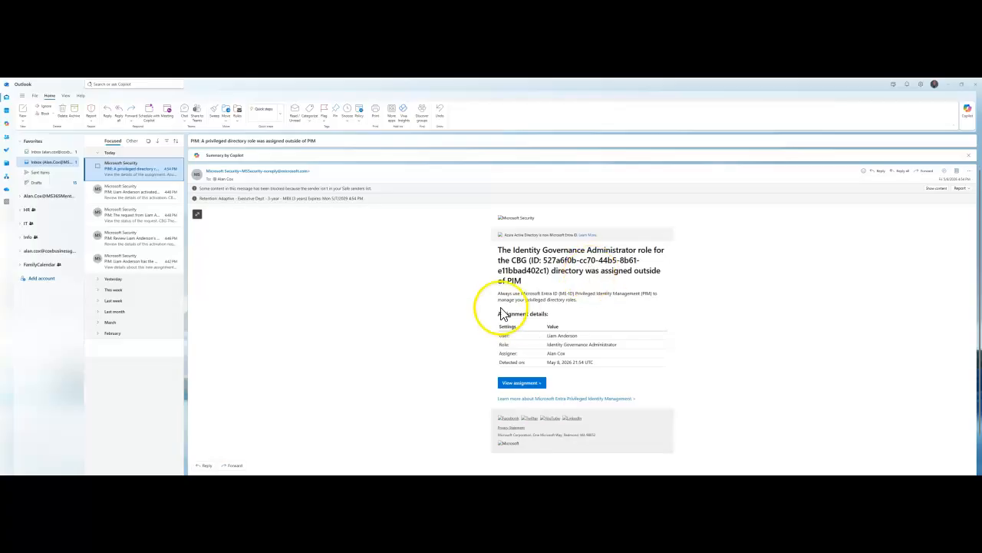
{"action": "left_click_drag", "start_coordinate": [522, 281], "coordinate": [494, 254]}
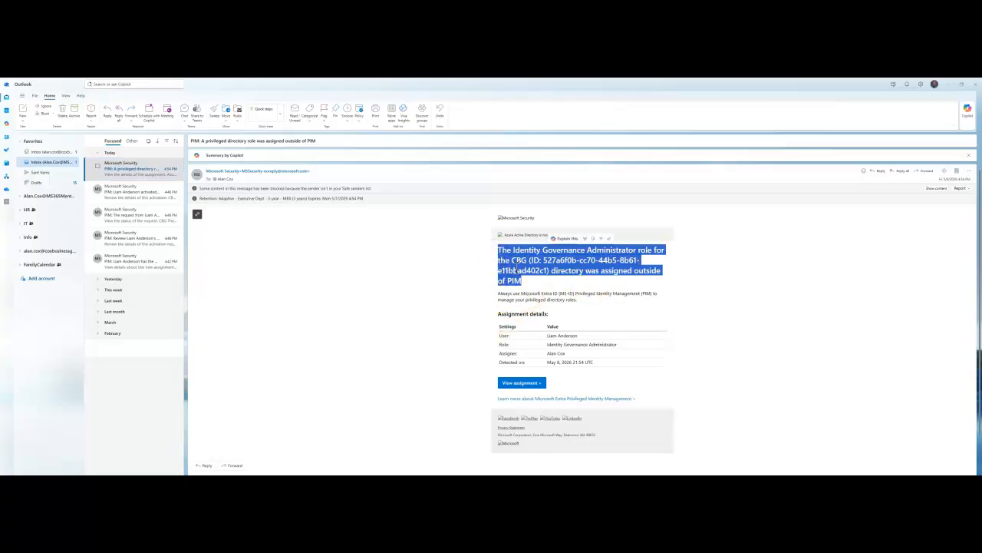
{"action": "left_click", "coordinate": [556, 274]}
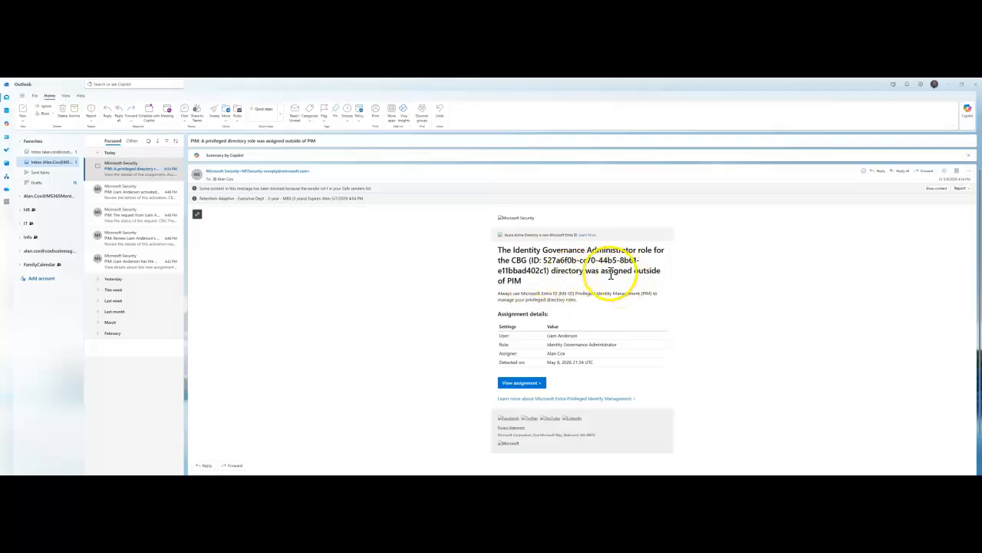
{"action": "left_click_drag", "start_coordinate": [656, 271], "coordinate": [658, 271]}
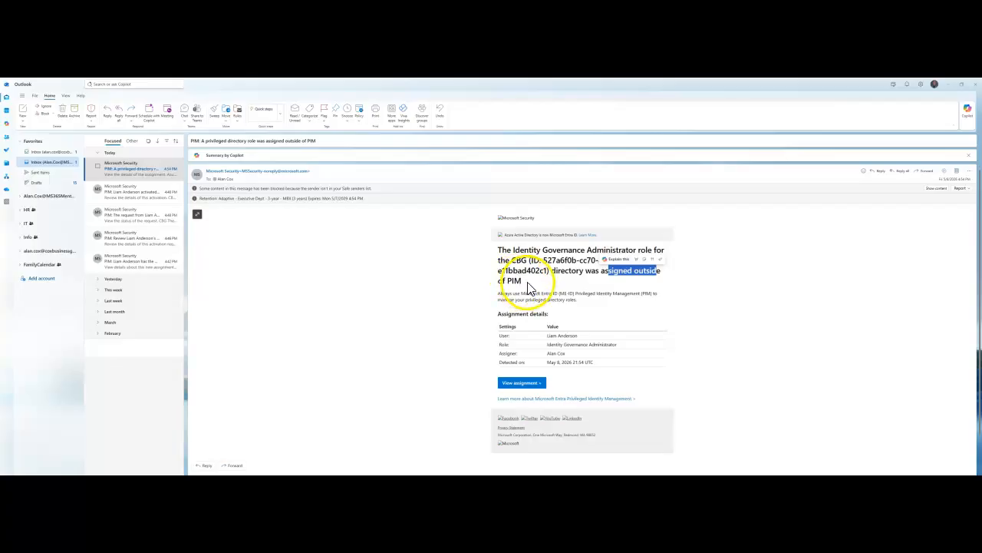
{"action": "triple_click", "coordinate": [499, 280]}
{"action": "left_click", "coordinate": [439, 278]}
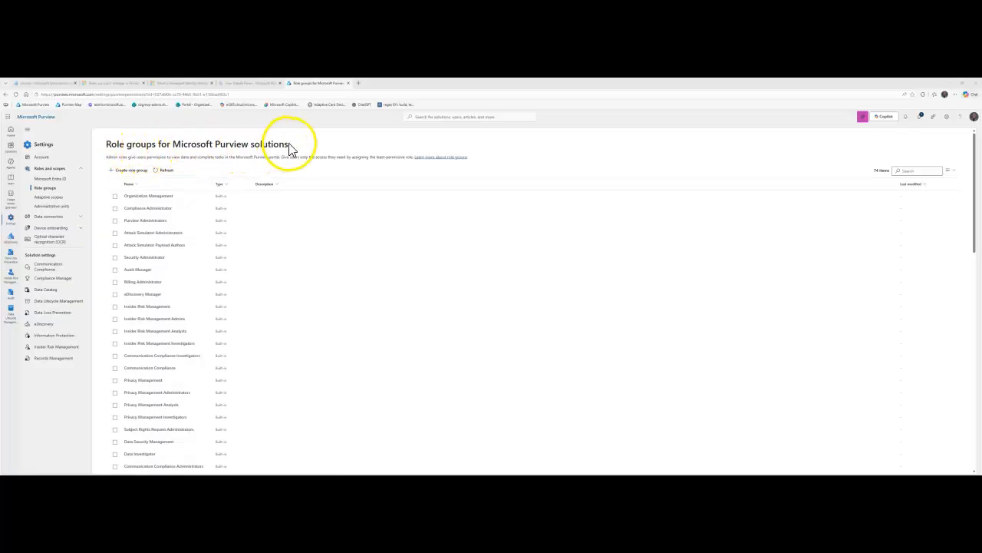
Look through the full list of role groups for Microsoft Purview solutions.
{"action": "scroll", "coordinate": [138, 281], "scroll_direction": "down", "scroll_amount": 10}
{"action": "scroll", "coordinate": [139, 287], "scroll_direction": "up", "scroll_amount": 10}
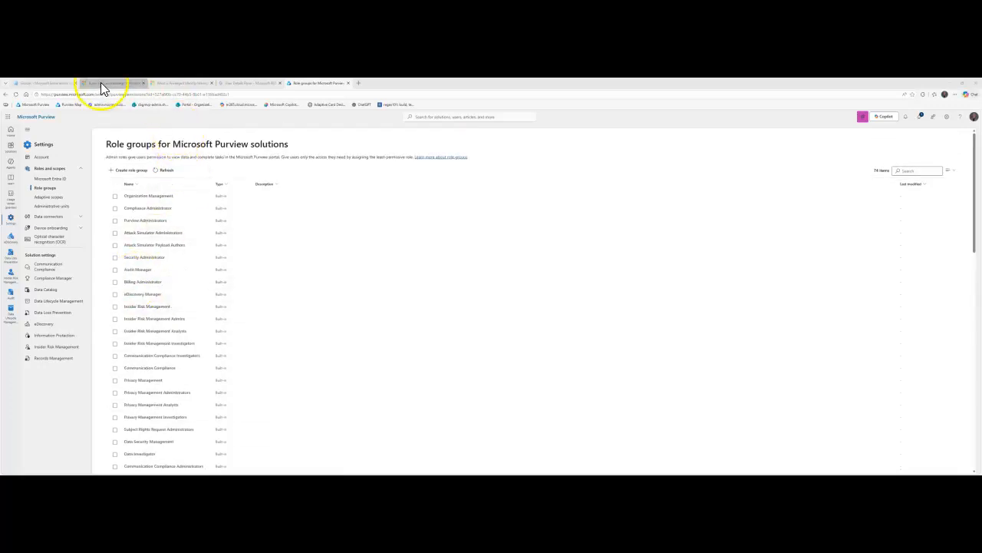
Return to the Microsoft Entra admin center and look through the Microsoft Entra roles list in Privileged Identity Management.
{"action": "left_click", "coordinate": [46, 89]}
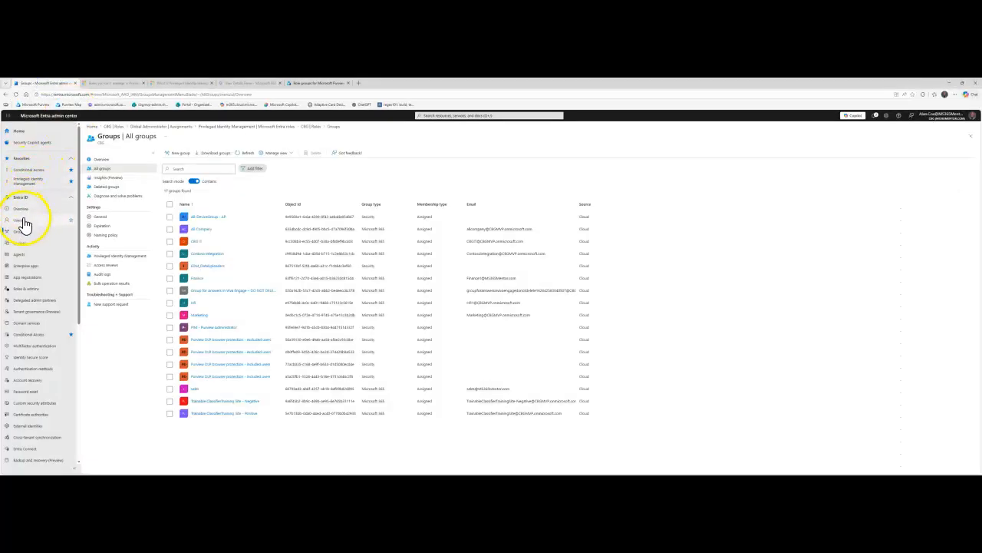
{"action": "left_click", "coordinate": [33, 181]}
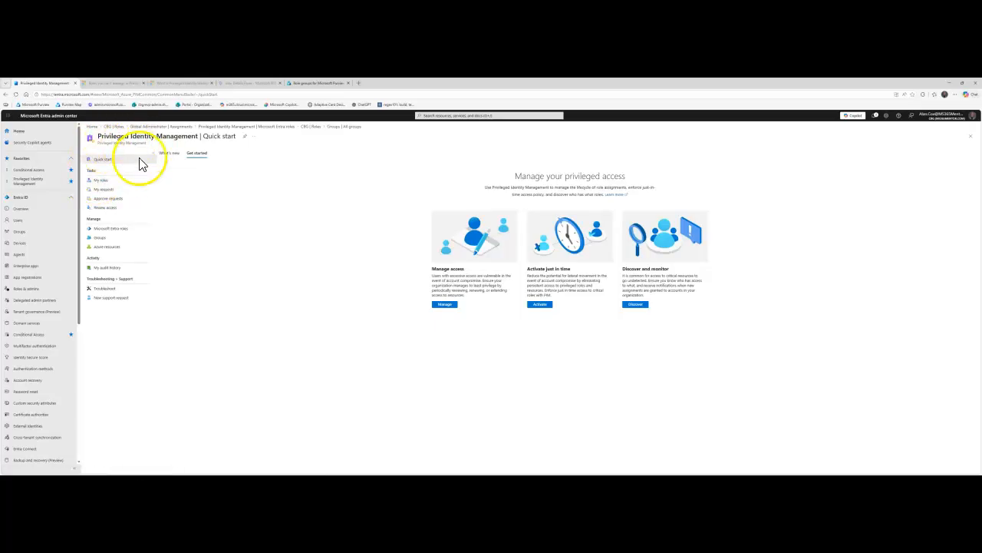
{"action": "left_click", "coordinate": [105, 230]}
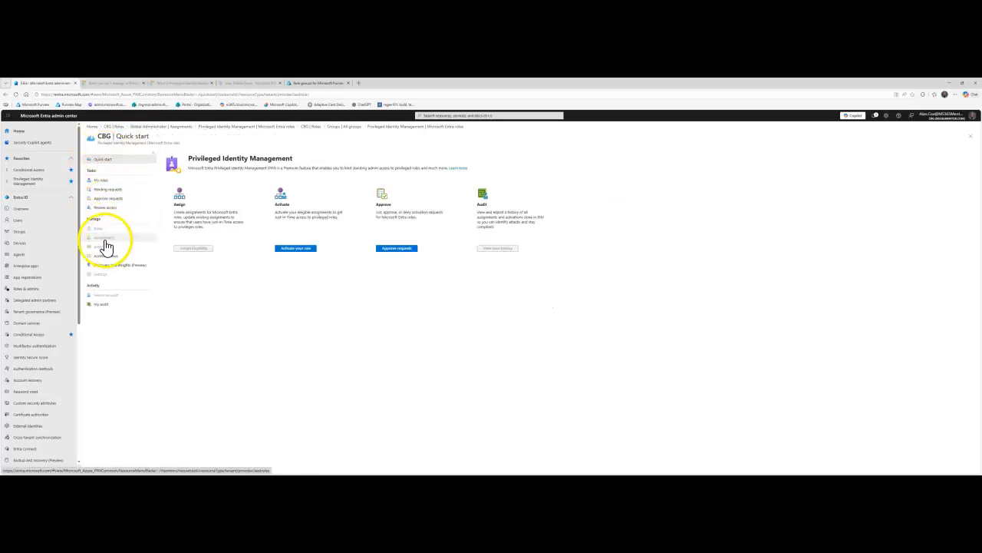
{"action": "left_click", "coordinate": [110, 241]}
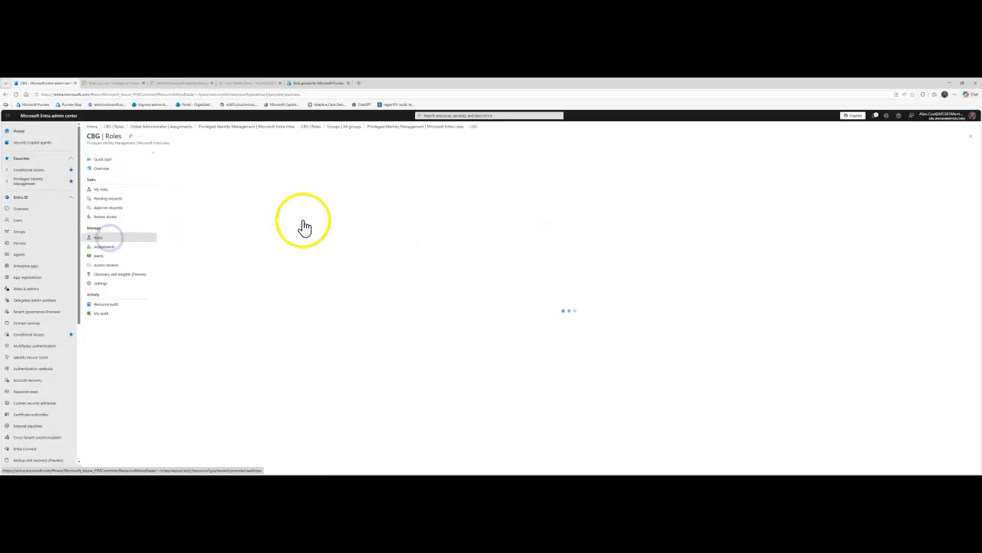
{"action": "scroll", "coordinate": [320, 270], "scroll_direction": "down", "scroll_amount": 5}
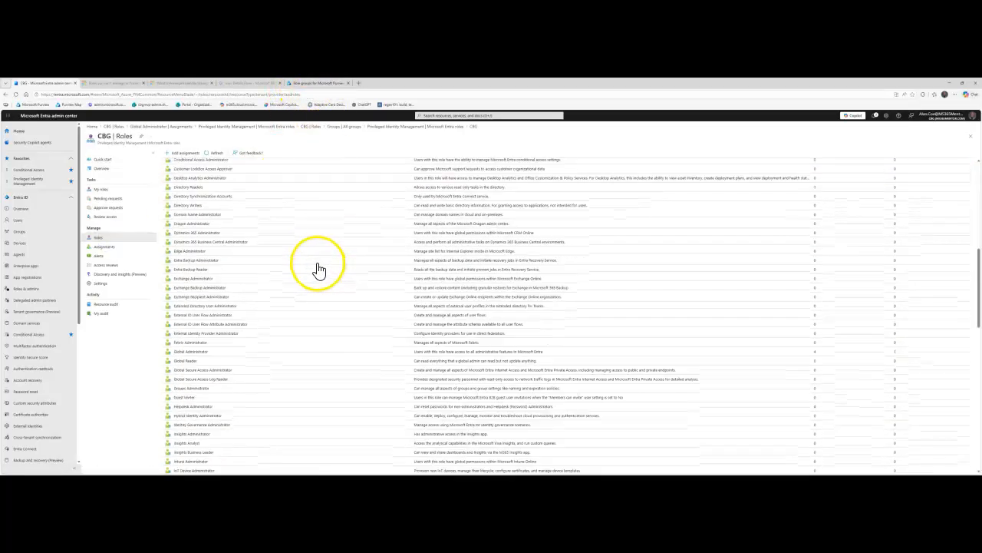
{"action": "scroll", "coordinate": [318, 249], "scroll_direction": "up", "scroll_amount": 5}
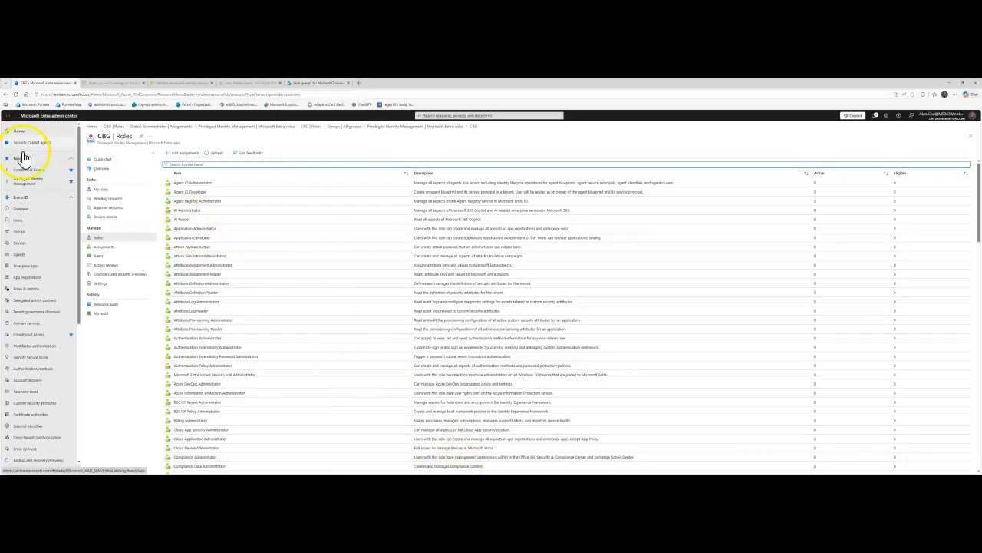
Create a security group named PIM - Purview Administrator that allows Microsoft Entra roles to be assigned to it, accepting the permanent setting.
{"action": "left_click", "coordinate": [21, 234]}
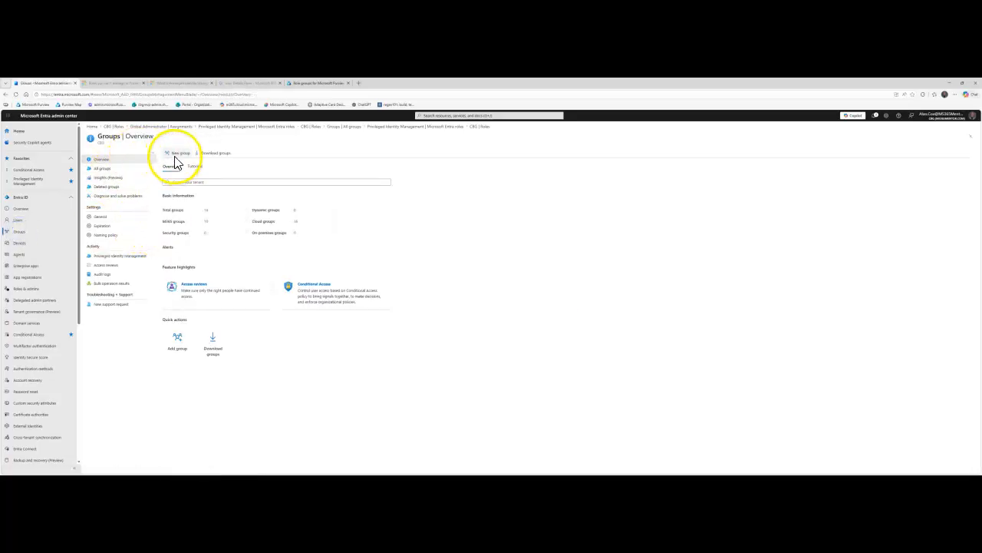
{"action": "left_click", "coordinate": [176, 156]}
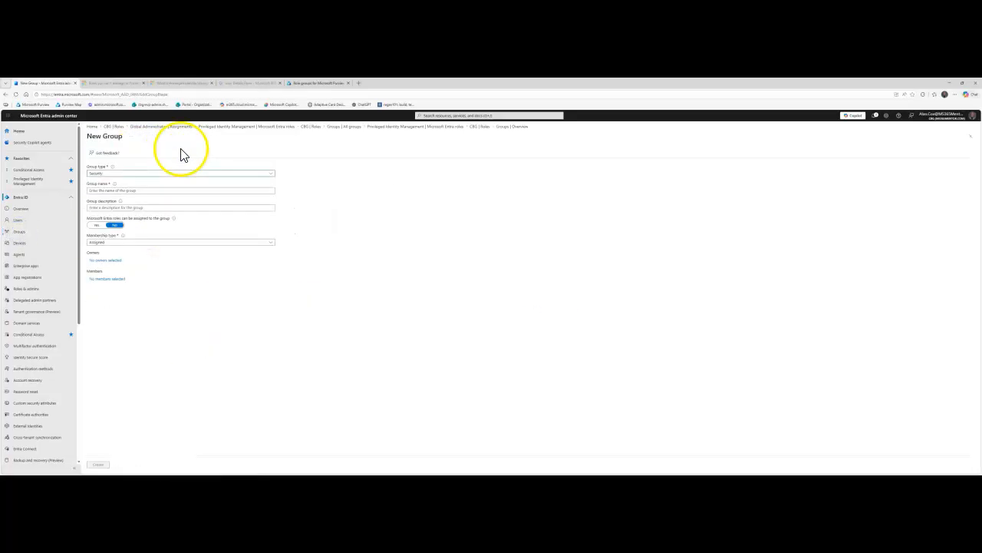
{"action": "left_click", "coordinate": [109, 191]}
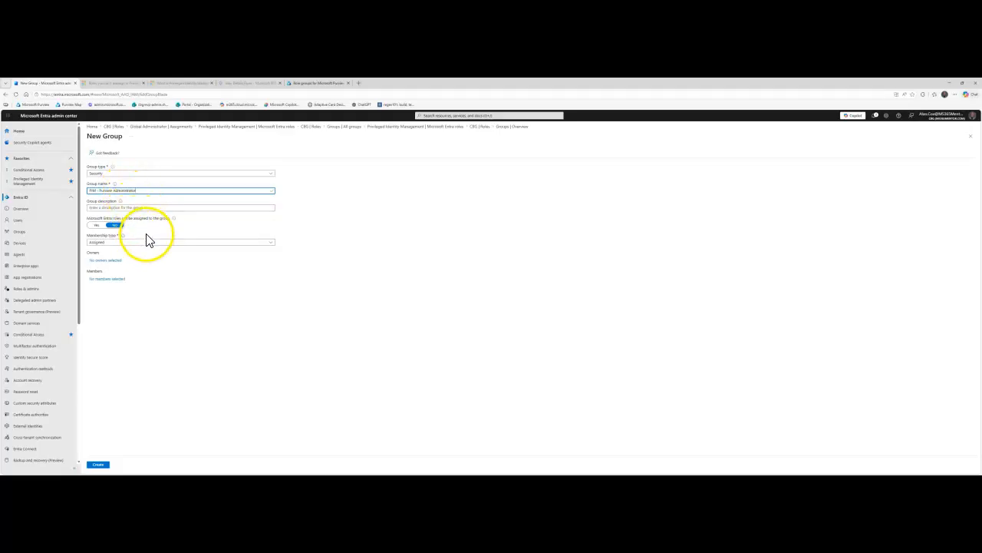
{"action": "left_click", "coordinate": [97, 226]}
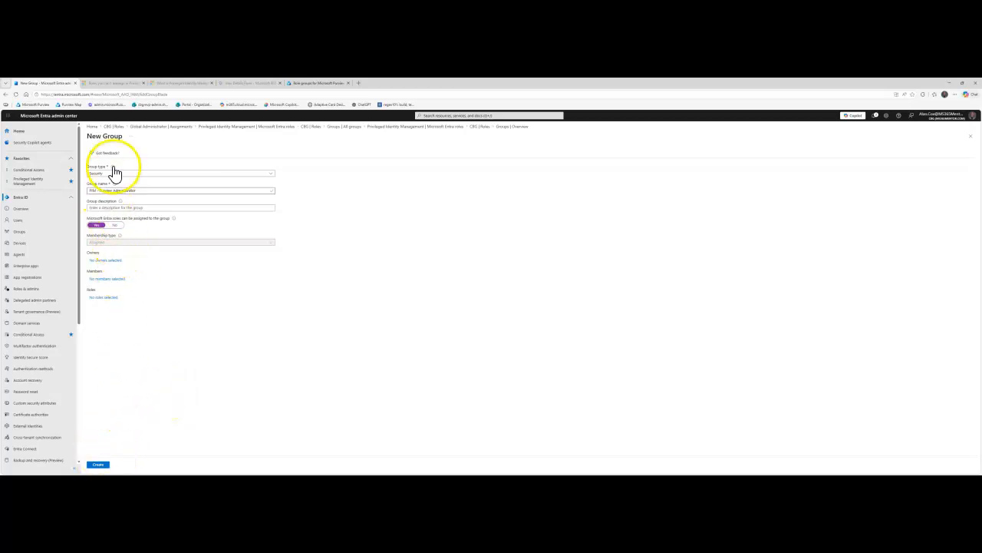
{"action": "left_click", "coordinate": [98, 466]}
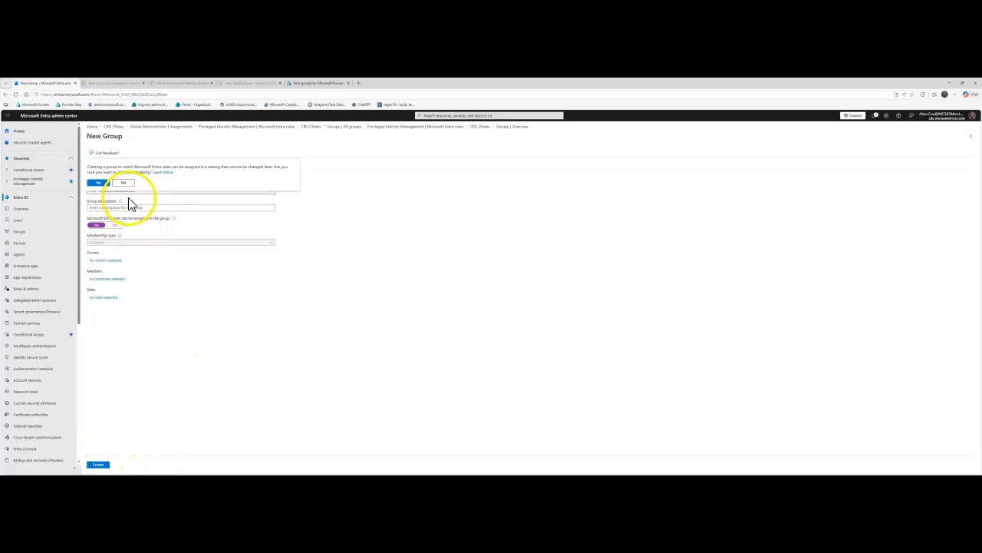
{"action": "left_click", "coordinate": [99, 184]}
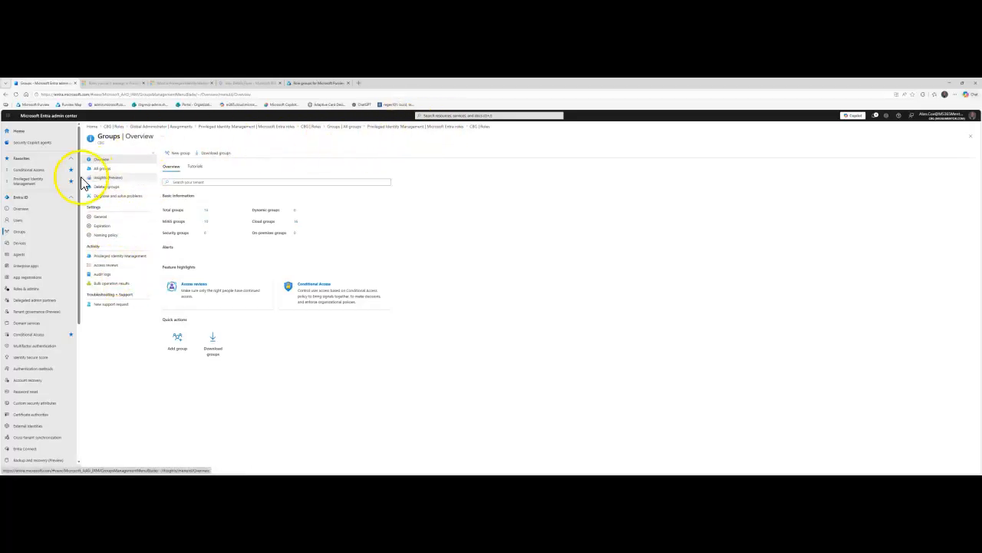
Open the PIM - Purview Administrator group from all groups and enable Privileged Identity Management for it.
{"action": "left_click", "coordinate": [19, 231]}
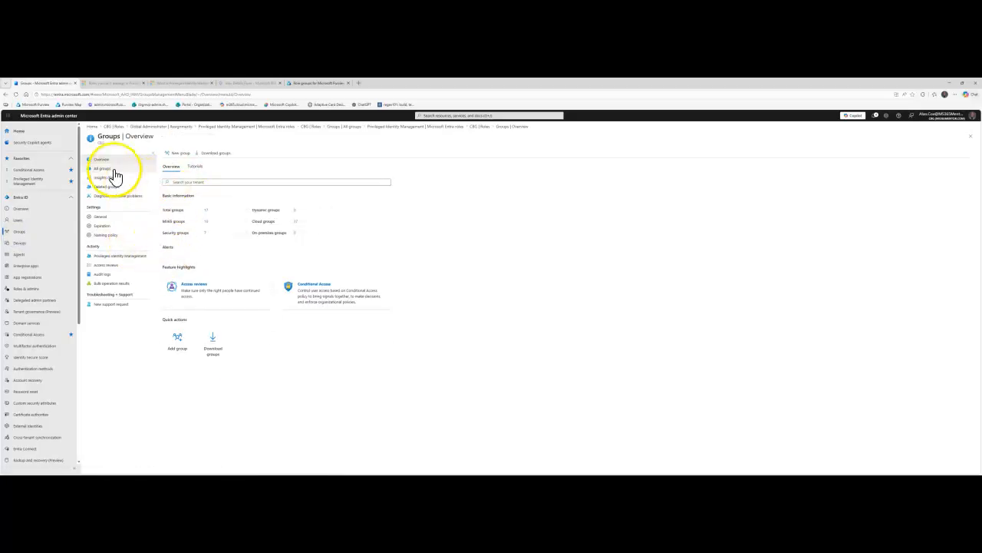
{"action": "left_click", "coordinate": [107, 169]}
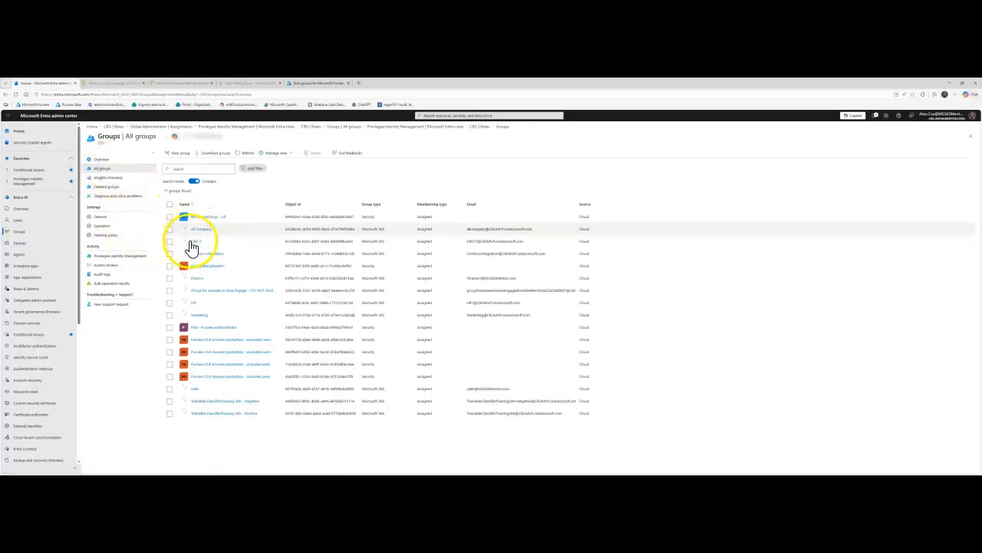
{"action": "left_click", "coordinate": [204, 326]}
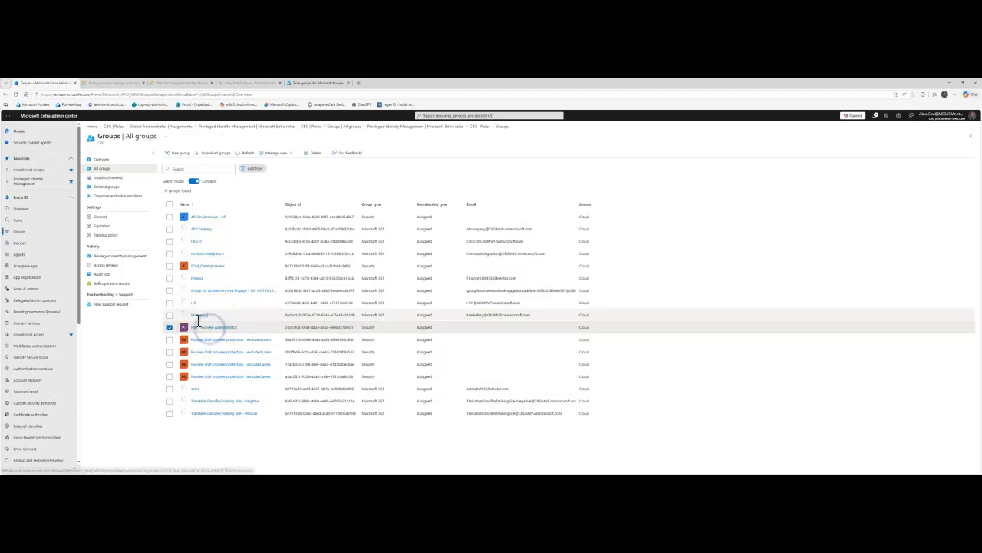
{"action": "left_click", "coordinate": [203, 328]}
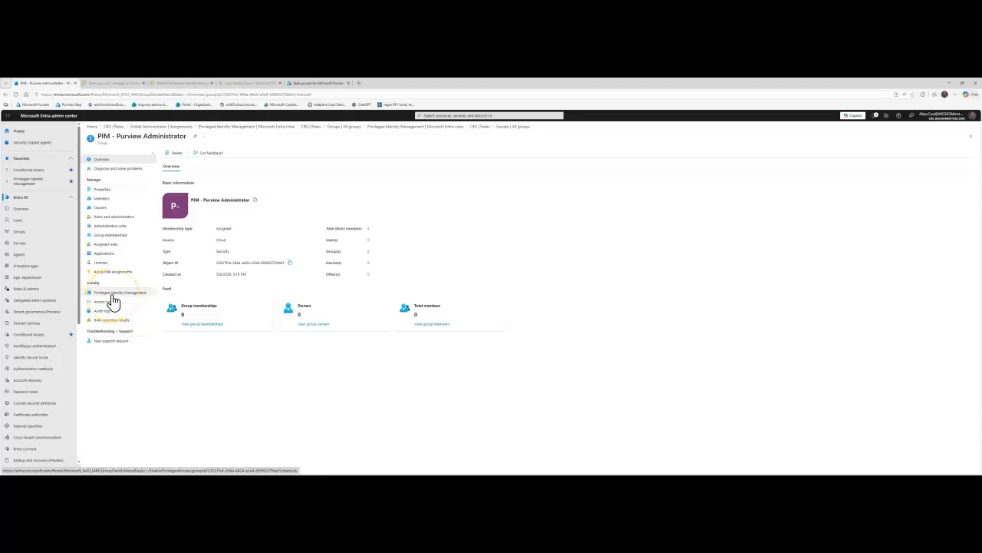
{"action": "left_click", "coordinate": [113, 294]}
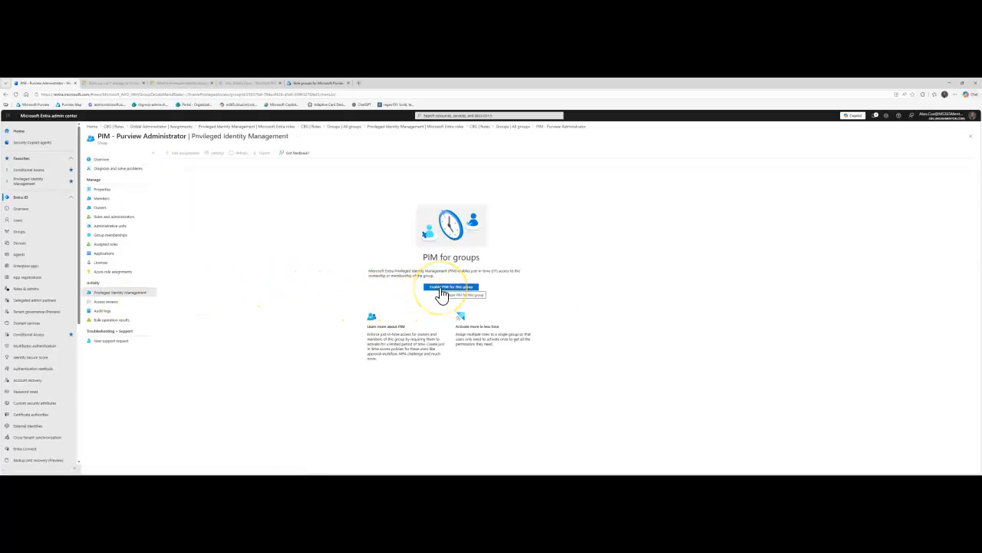
{"action": "left_click", "coordinate": [442, 294]}
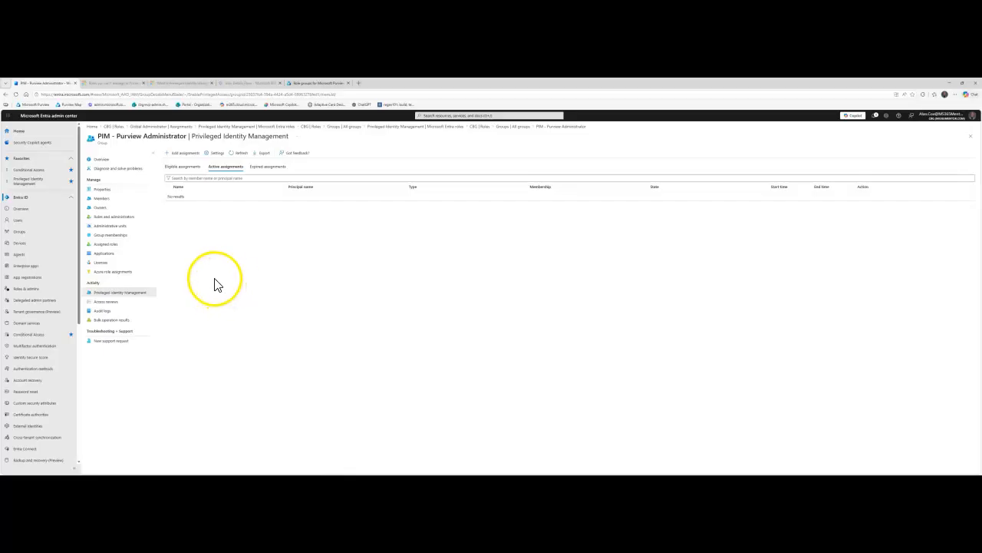
Open the PIM - Purview Administrator group among the PIM-managed groups and display its eligible assignments.
{"action": "left_click", "coordinate": [29, 182]}
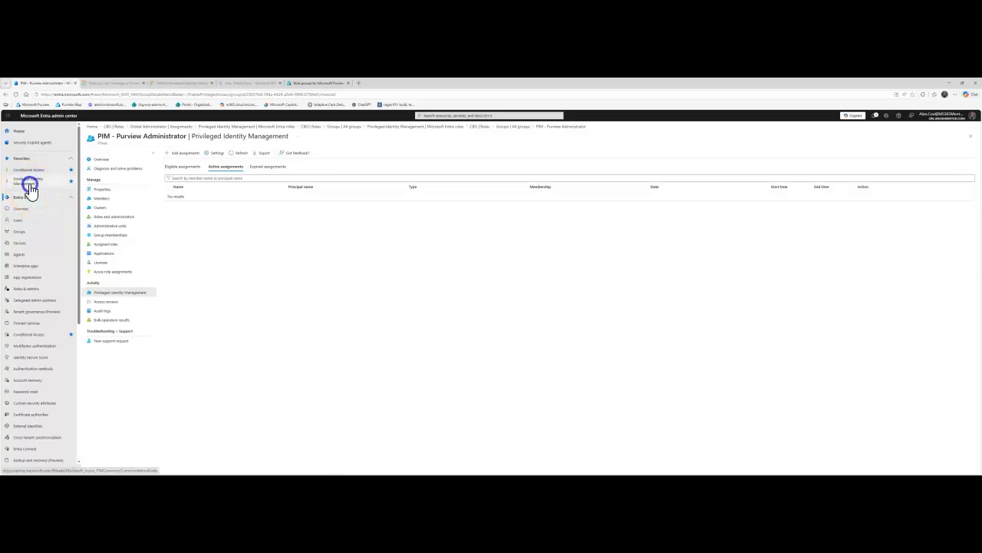
{"action": "left_click", "coordinate": [100, 238]}
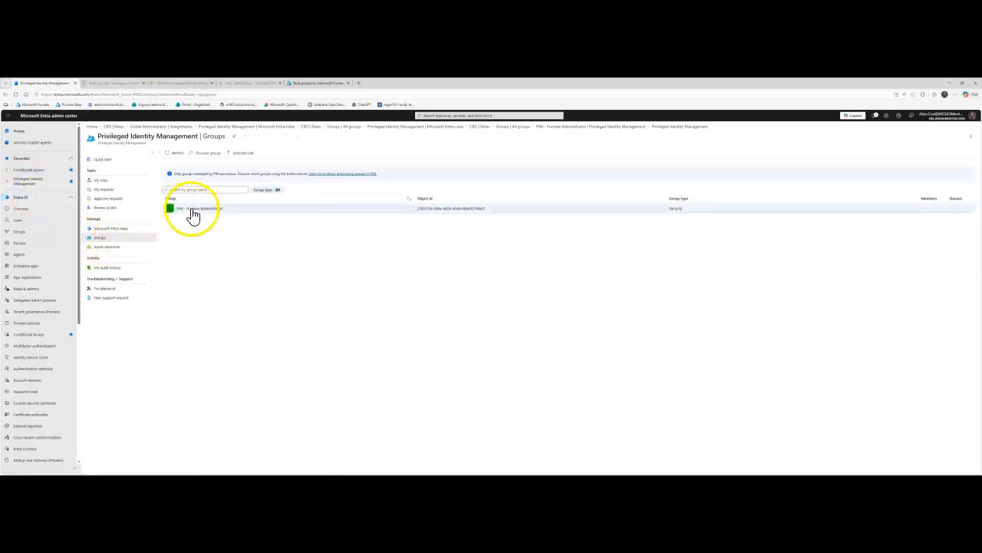
{"action": "left_click", "coordinate": [193, 212]}
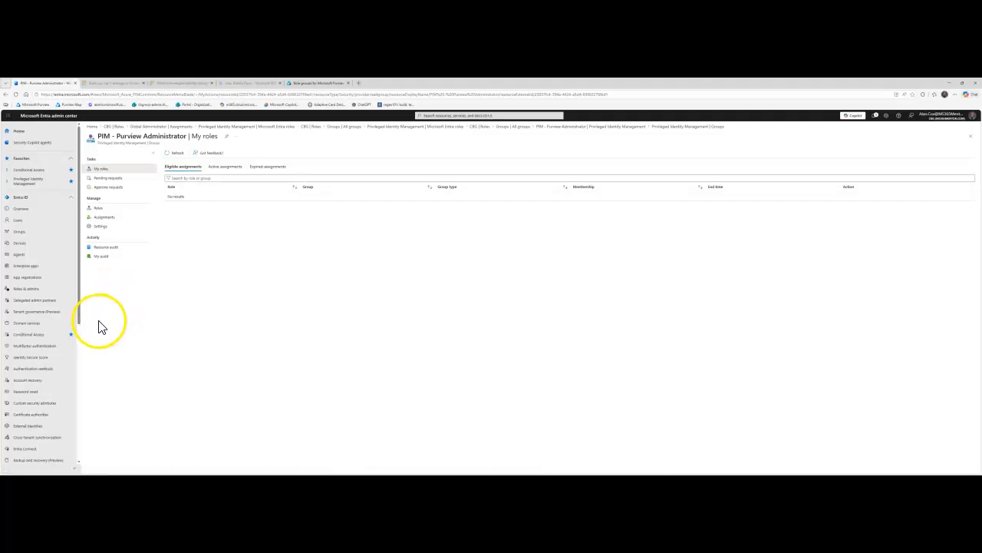
{"action": "left_click", "coordinate": [103, 217]}
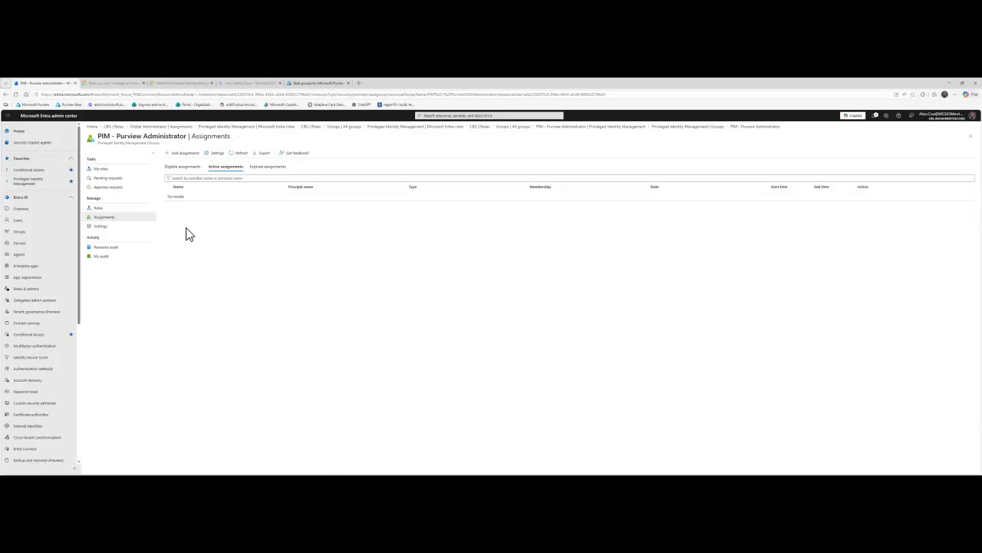
{"action": "left_click", "coordinate": [184, 166]}
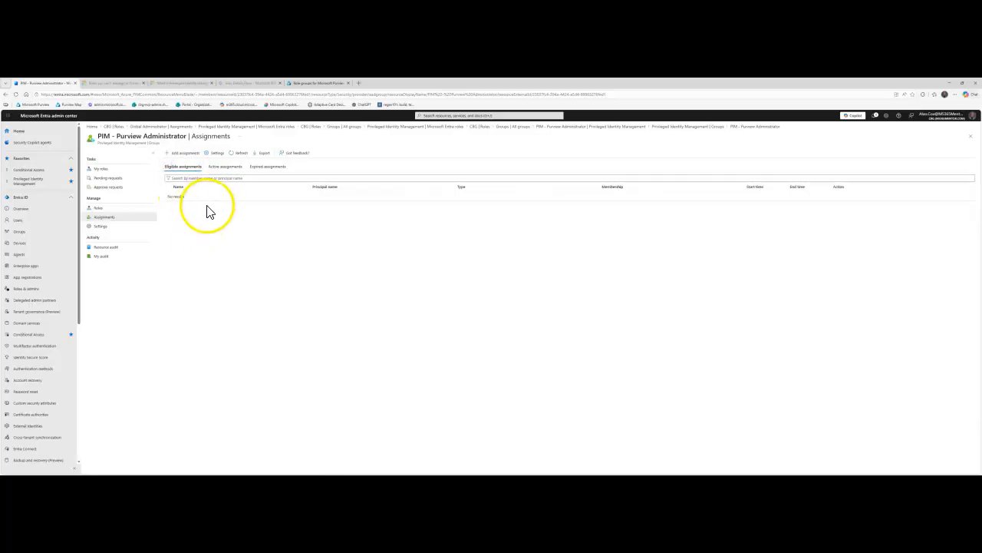
Start a new assignment for the group with the Member role and select the intended user as its member.
{"action": "left_click", "coordinate": [188, 153]}
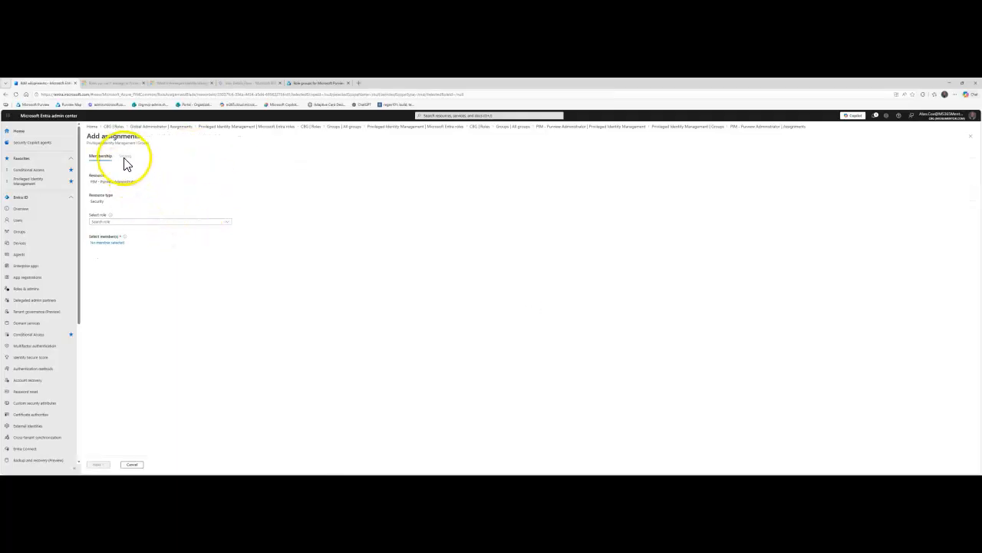
{"action": "left_click", "coordinate": [112, 222]}
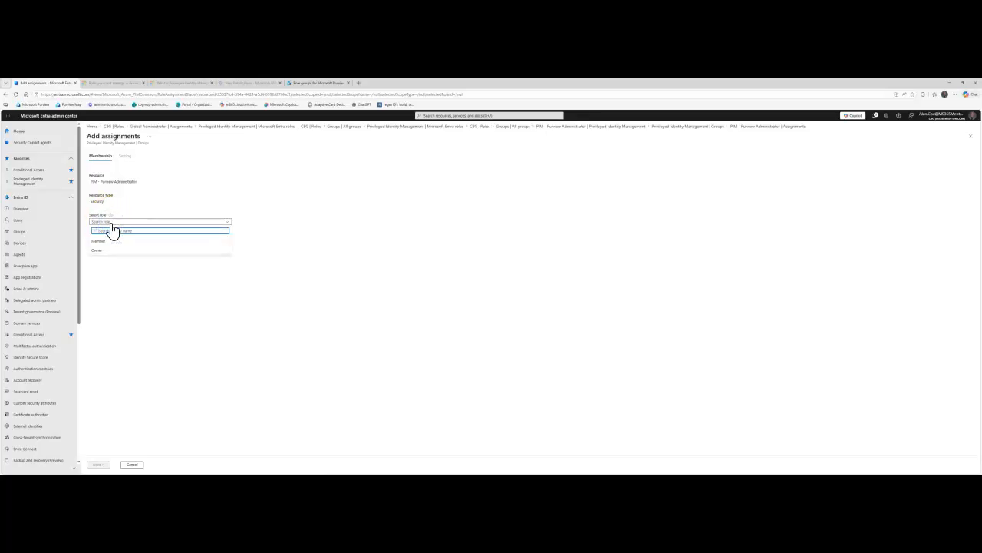
{"action": "left_click", "coordinate": [98, 241]}
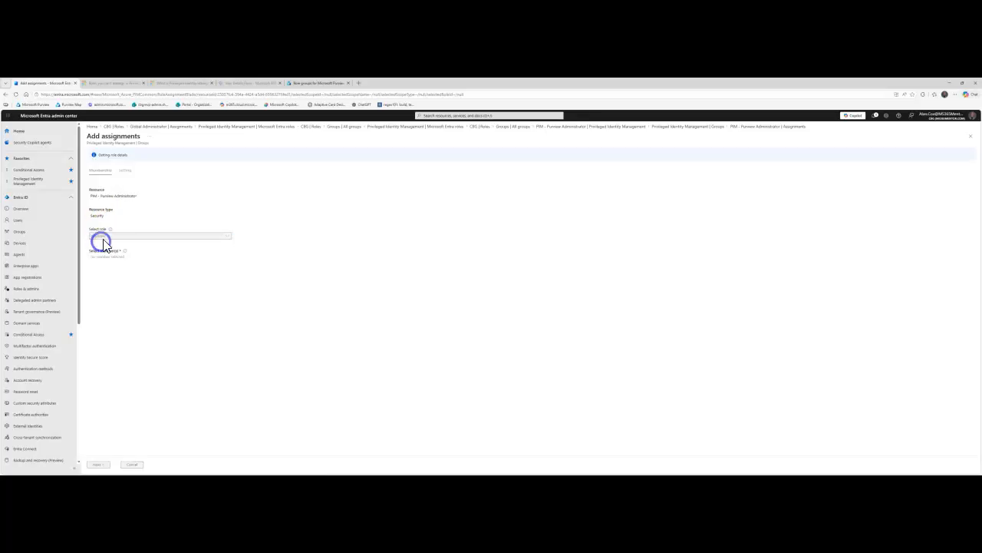
{"action": "left_click", "coordinate": [112, 246]}
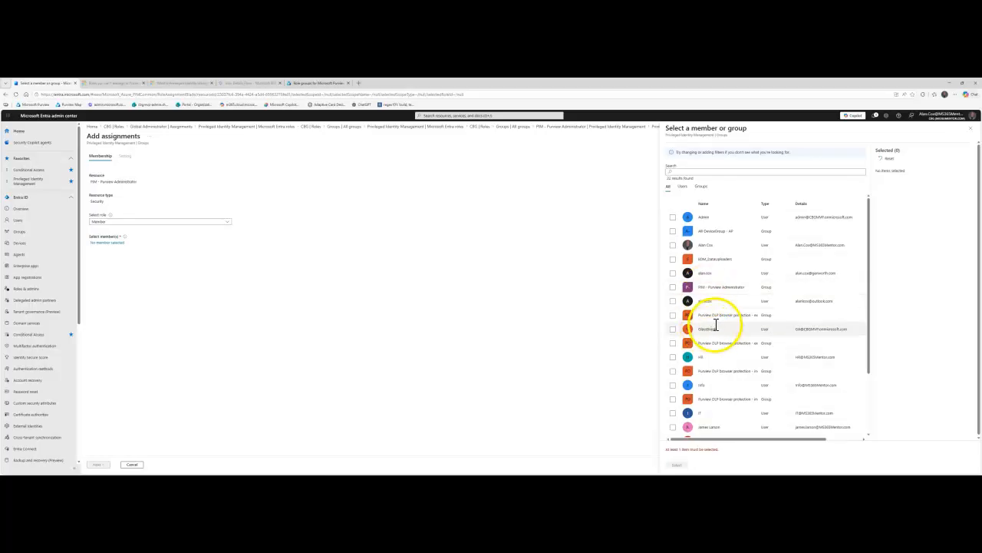
{"action": "left_click", "coordinate": [711, 173]}
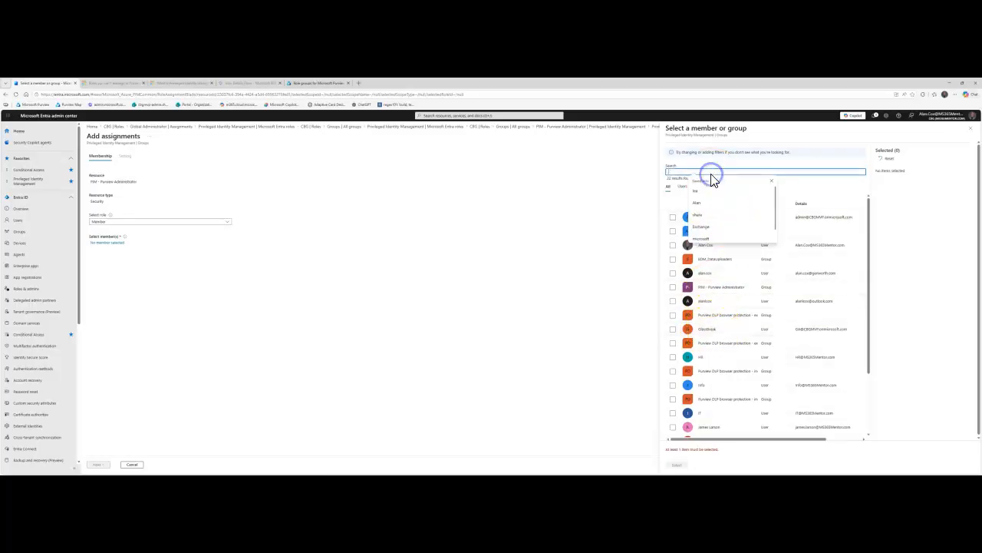
{"action": "type", "text": "liam"}
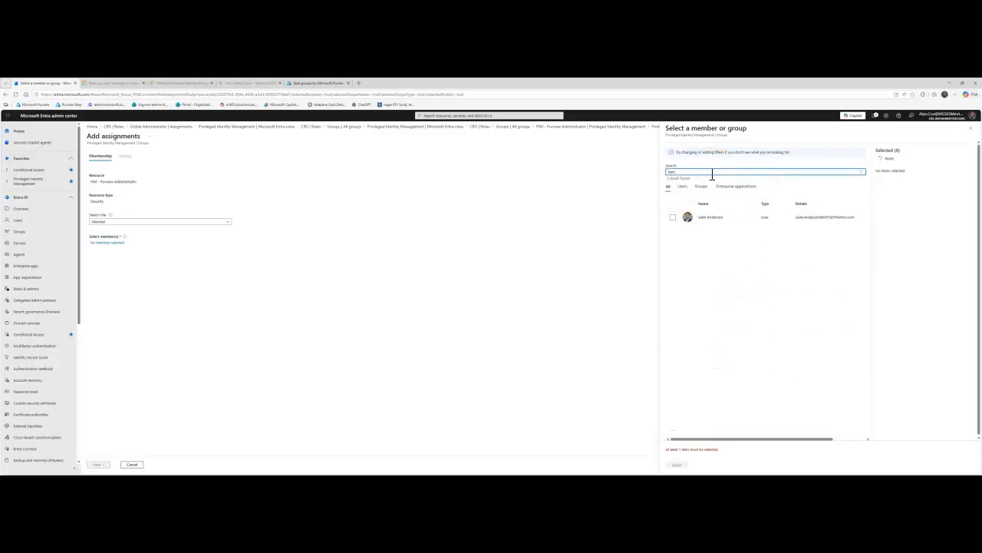
{"action": "left_click", "coordinate": [710, 218]}
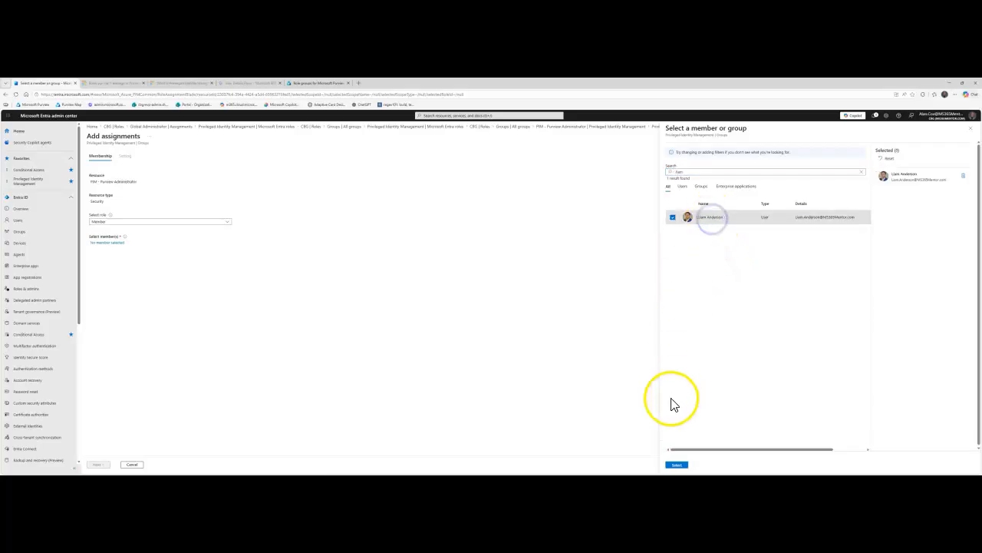
{"action": "left_click", "coordinate": [674, 463]}
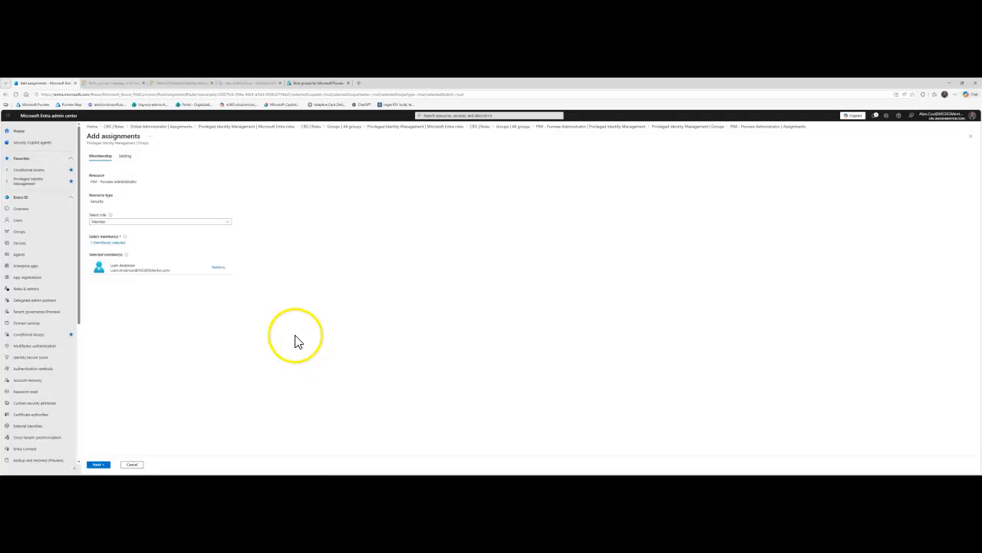
Review the new assignment's type, start and end dates, and its membership details.
{"action": "left_click", "coordinate": [127, 158]}
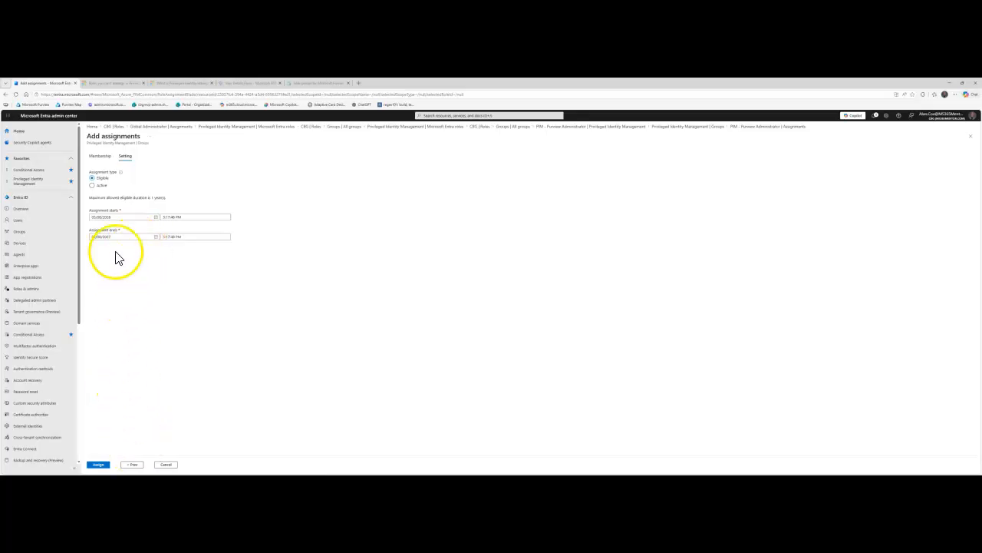
{"action": "left_click", "coordinate": [101, 156]}
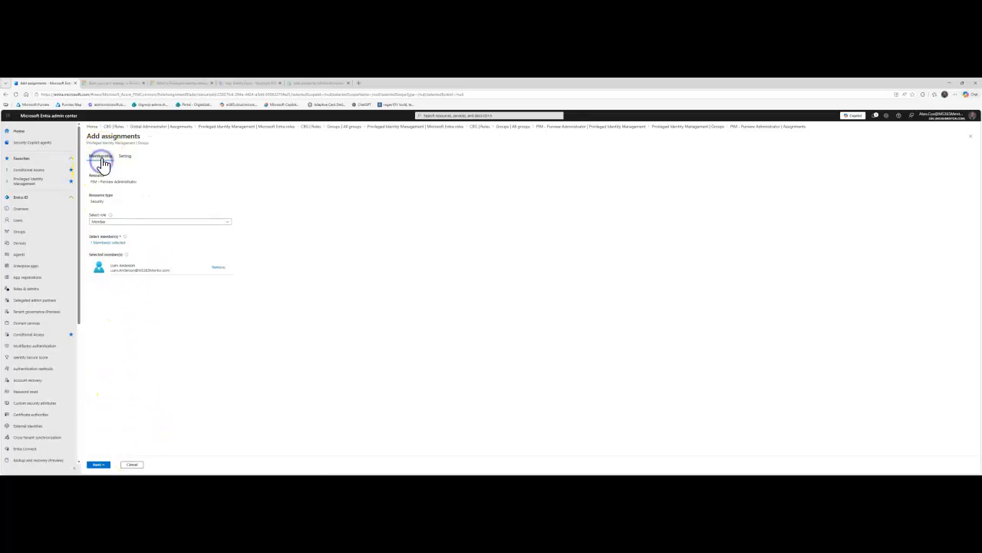
{"action": "left_click", "coordinate": [123, 157]}
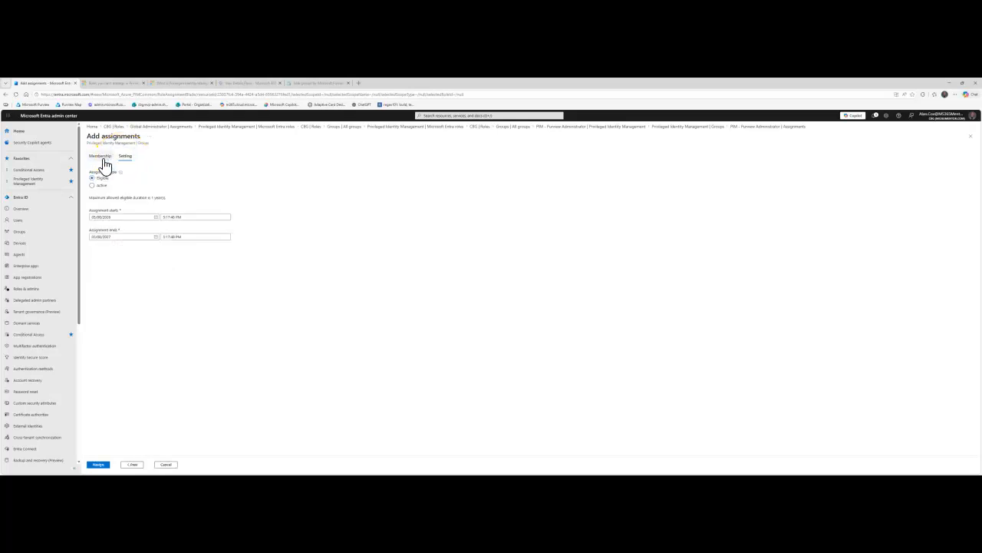
{"action": "left_click", "coordinate": [102, 159]}
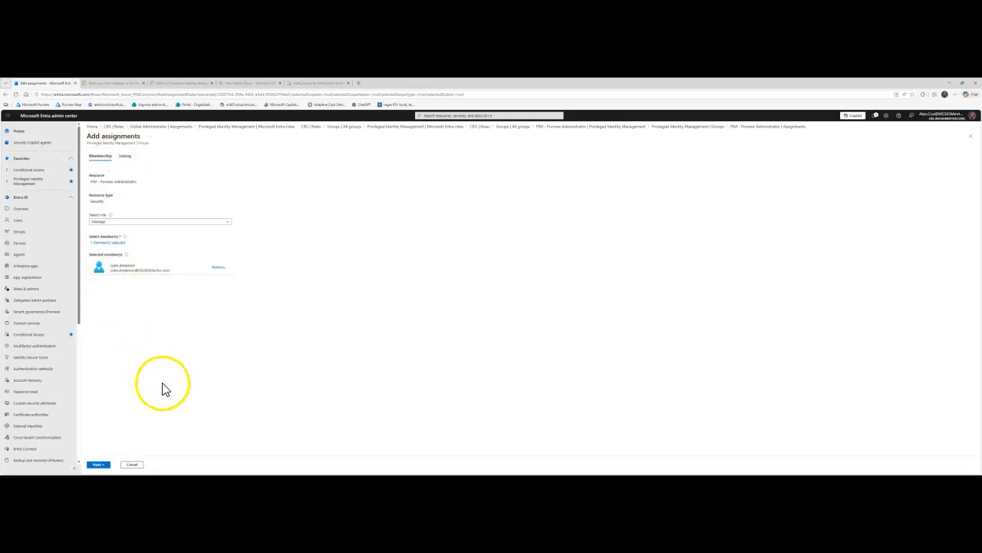
Submit the user's eligible Member assignment for the group and open the group's Privileged Identity Management settings.
{"action": "left_click", "coordinate": [98, 464]}
{"action": "left_click", "coordinate": [98, 464]}
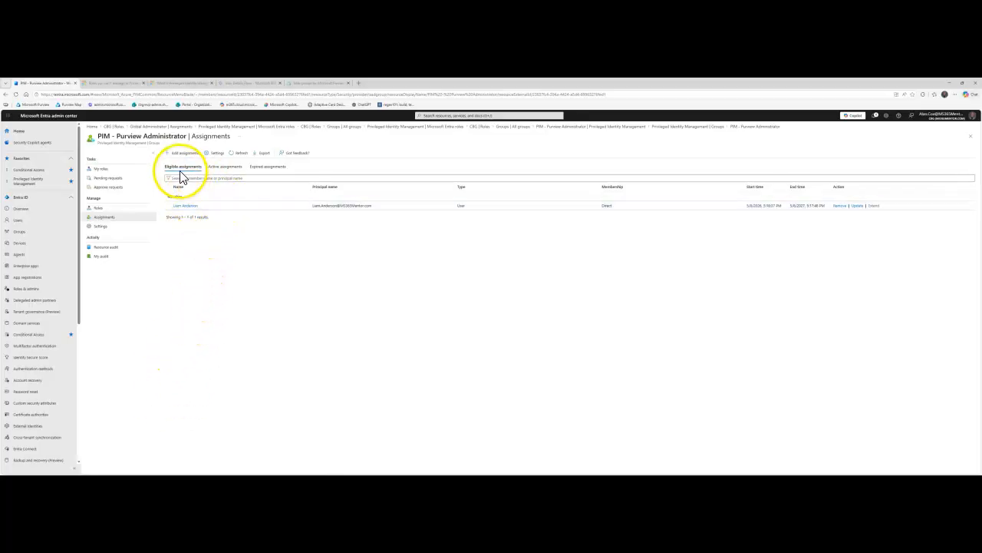
{"action": "left_click", "coordinate": [215, 153]}
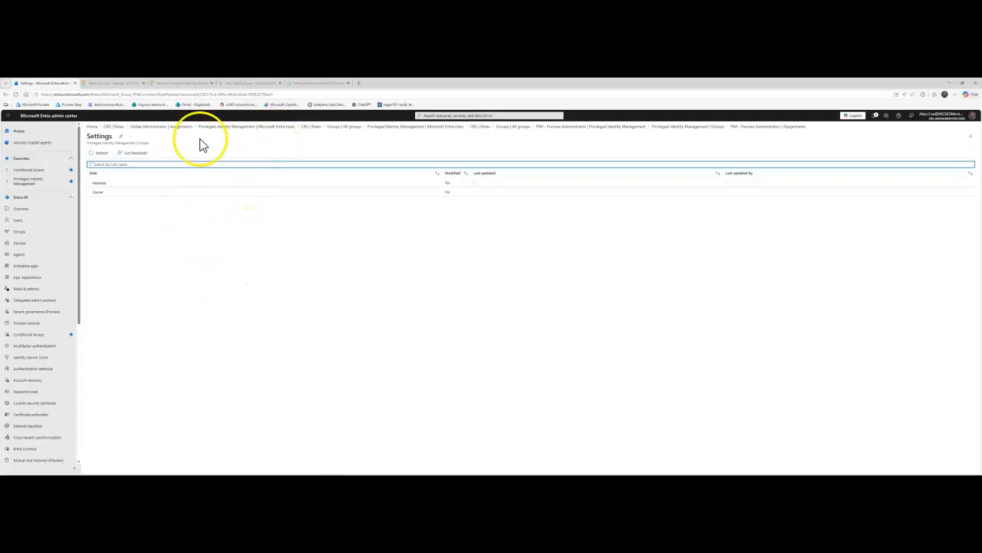
Switch to Microsoft Purview, add the PIM - Purview Administrator group to the Purview Administrators role group, and save the update.
{"action": "left_click", "coordinate": [299, 83]}
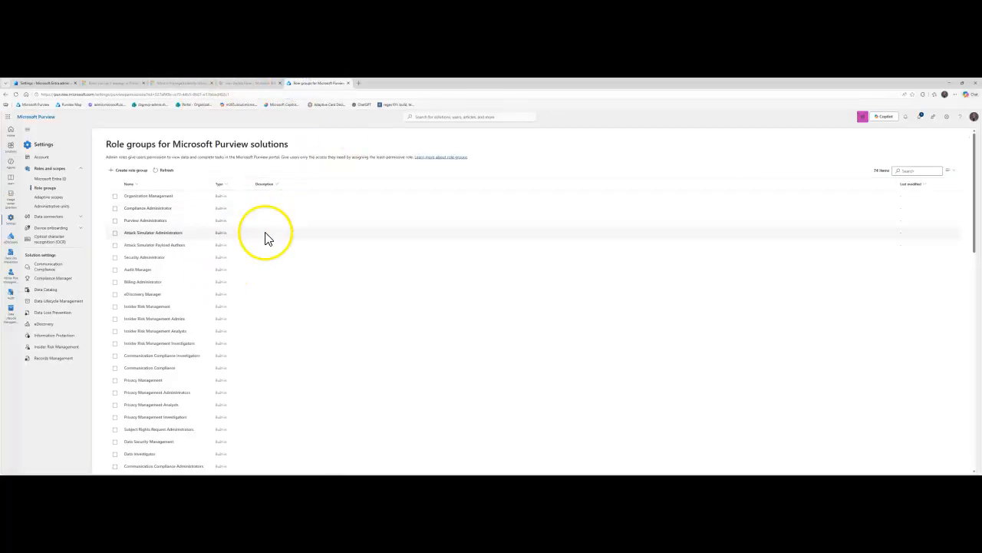
{"action": "left_click", "coordinate": [139, 224]}
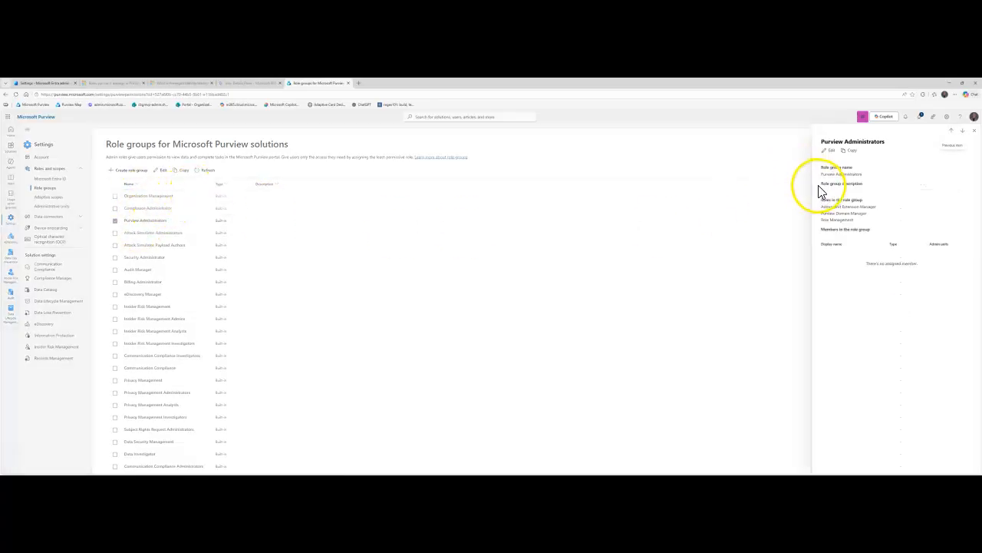
{"action": "left_click", "coordinate": [830, 150]}
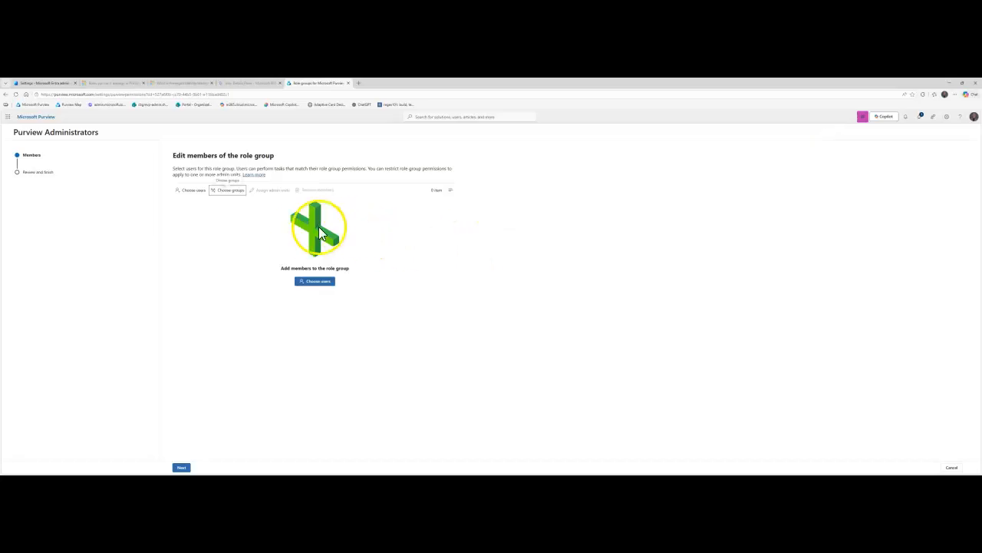
{"action": "left_click", "coordinate": [229, 191]}
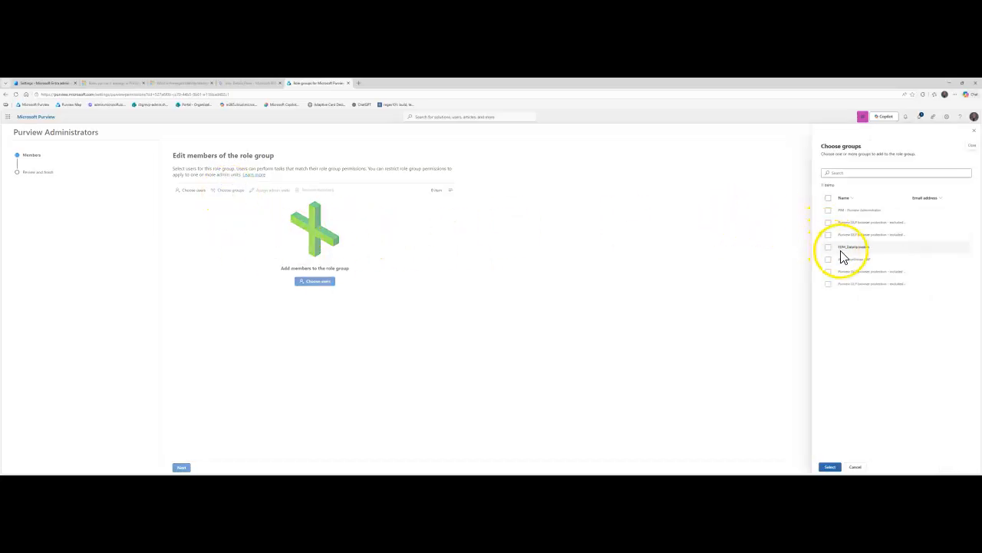
{"action": "left_click", "coordinate": [841, 212]}
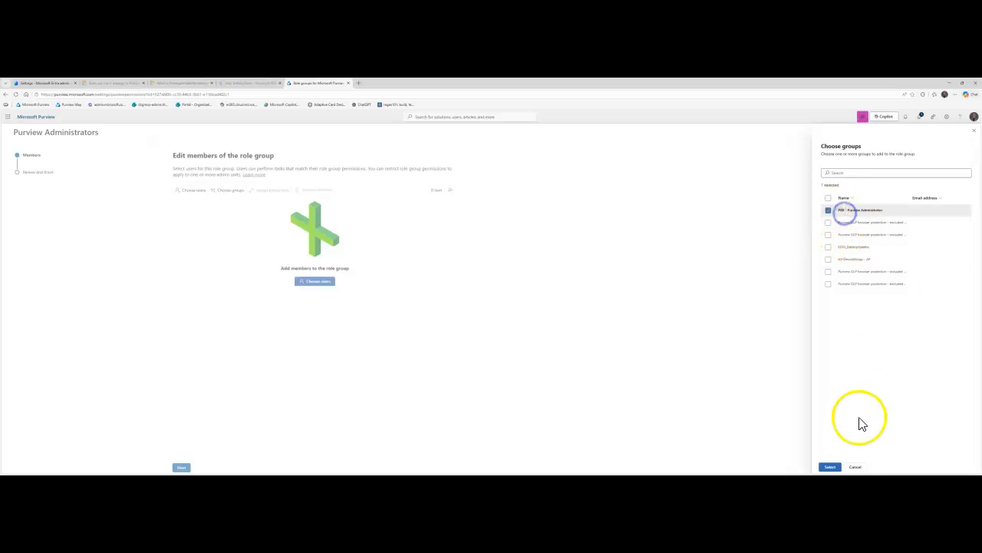
{"action": "left_click", "coordinate": [830, 466]}
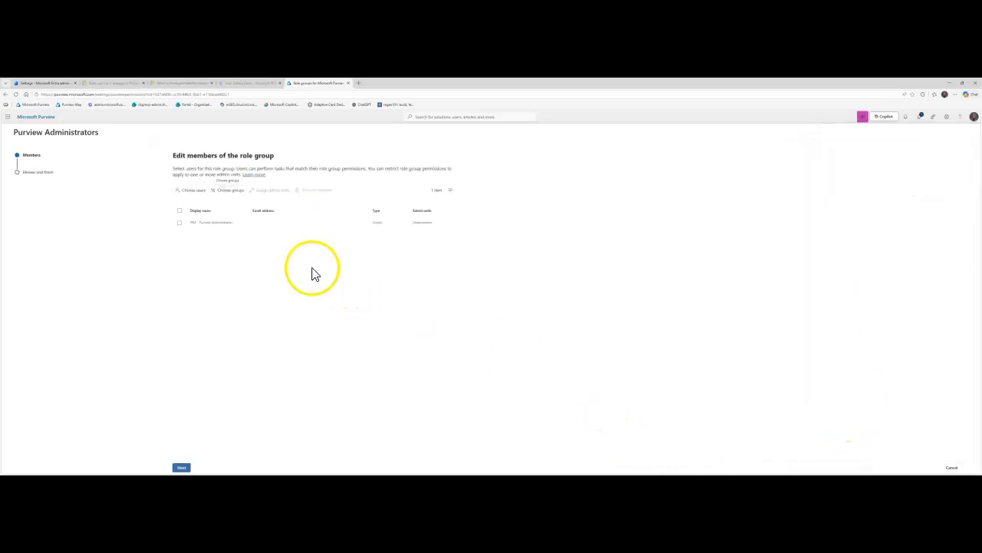
{"action": "left_click", "coordinate": [182, 467]}
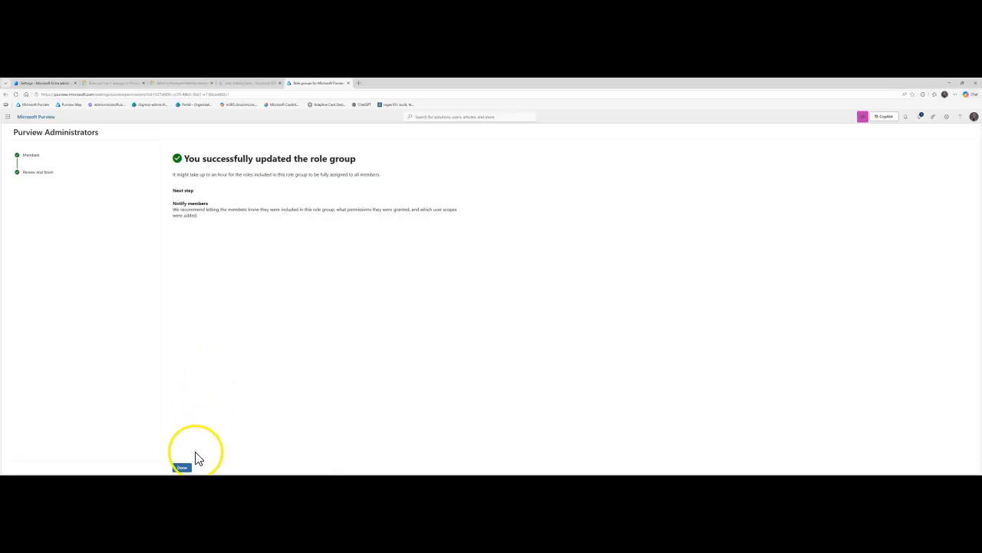
{"action": "left_click", "coordinate": [184, 466]}
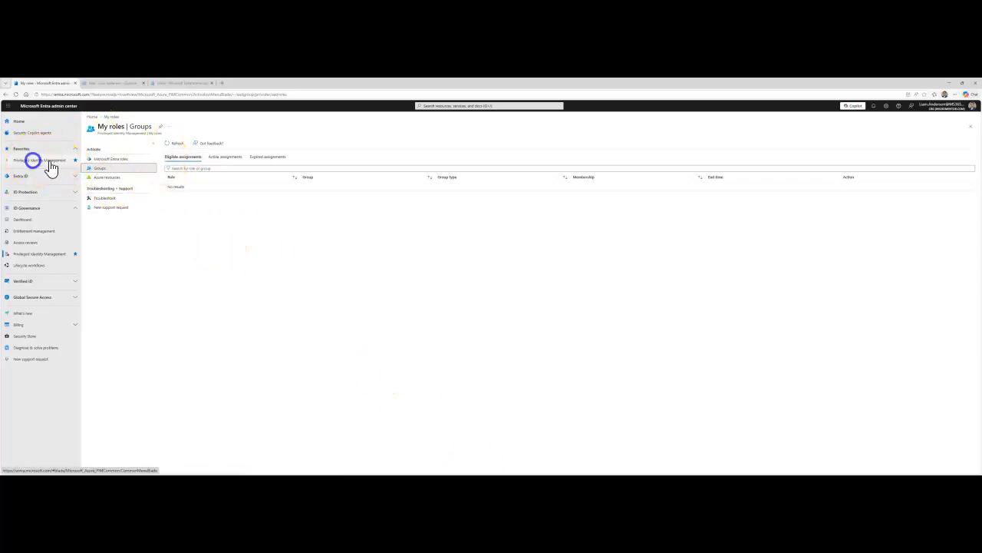
In the assigned user's Entra session, display their own eligible group assignments in Privileged Identity Management.
{"action": "left_click", "coordinate": [49, 163]}
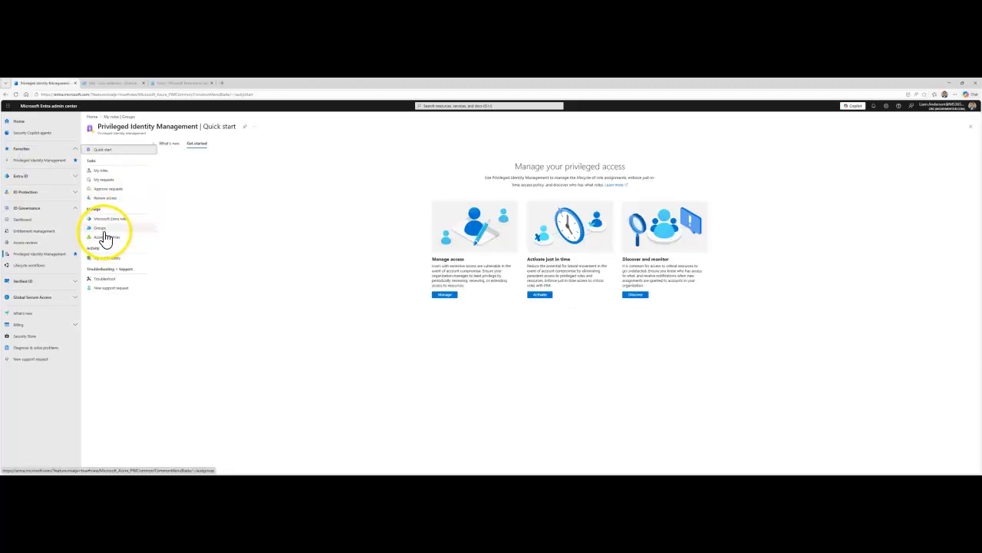
{"action": "left_click", "coordinate": [104, 171]}
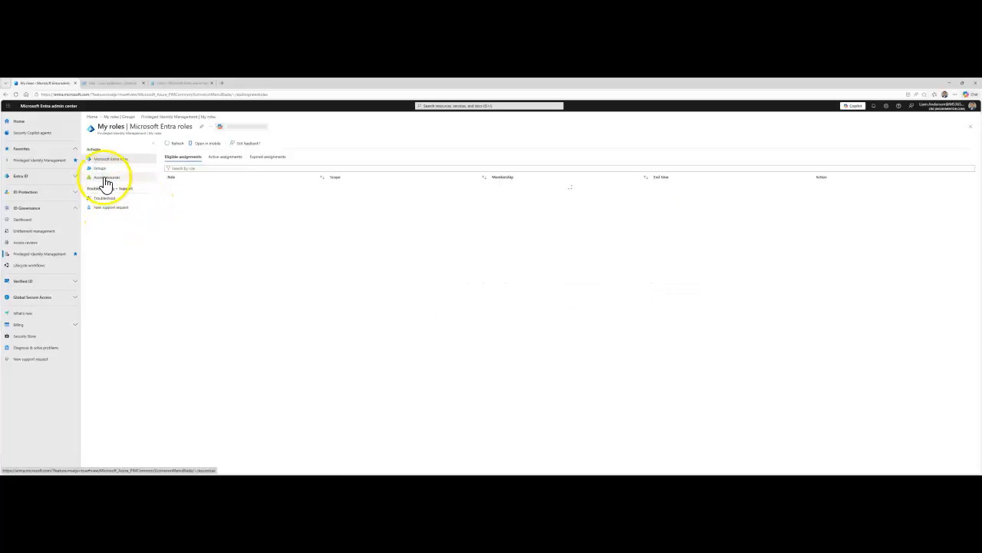
{"action": "left_click", "coordinate": [101, 168]}
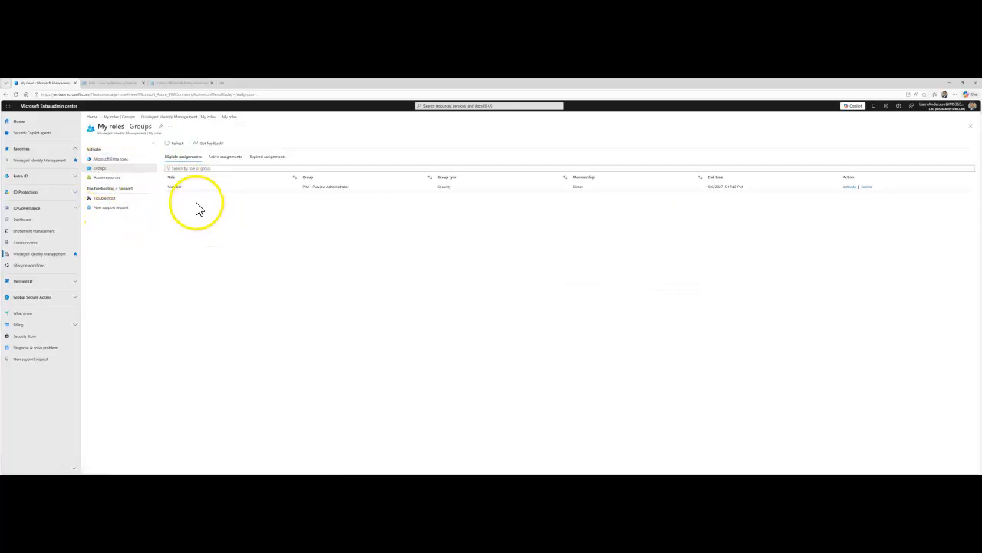
{"action": "left_click", "coordinate": [308, 188]}
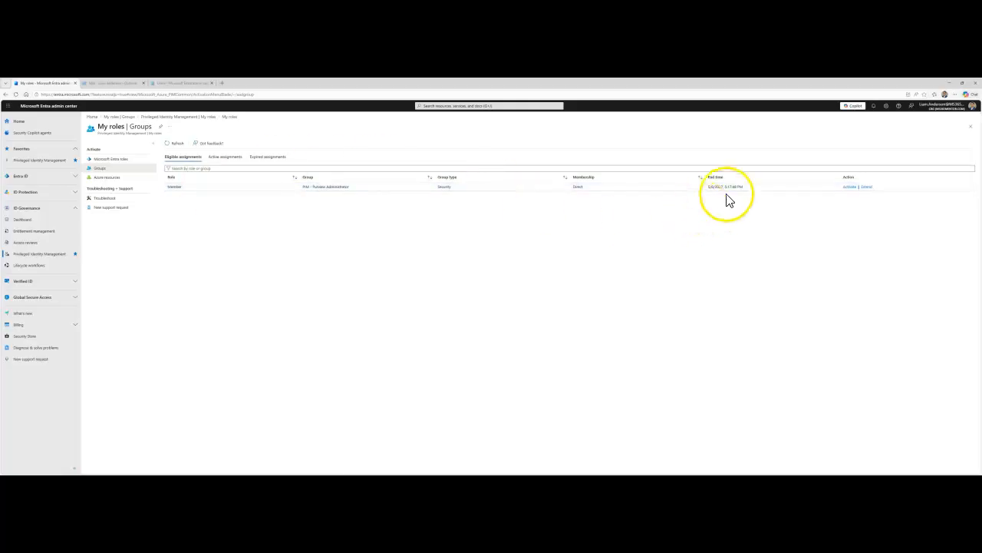
Activate the Member role without a custom start time, giving the reason "need to assign permissions to purview", and display the active assignments.
{"action": "left_click", "coordinate": [849, 188]}
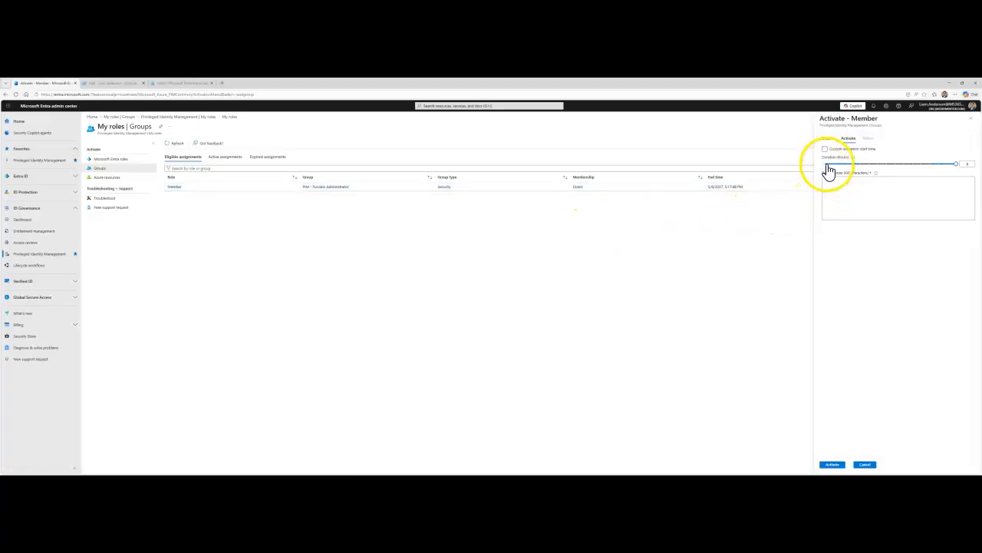
{"action": "left_click", "coordinate": [826, 151]}
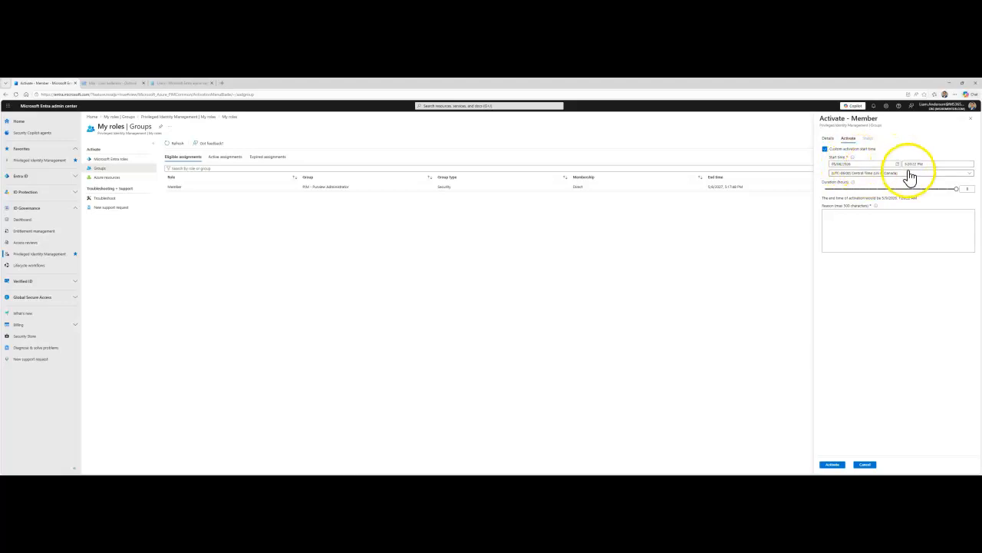
{"action": "left_click", "coordinate": [889, 216]}
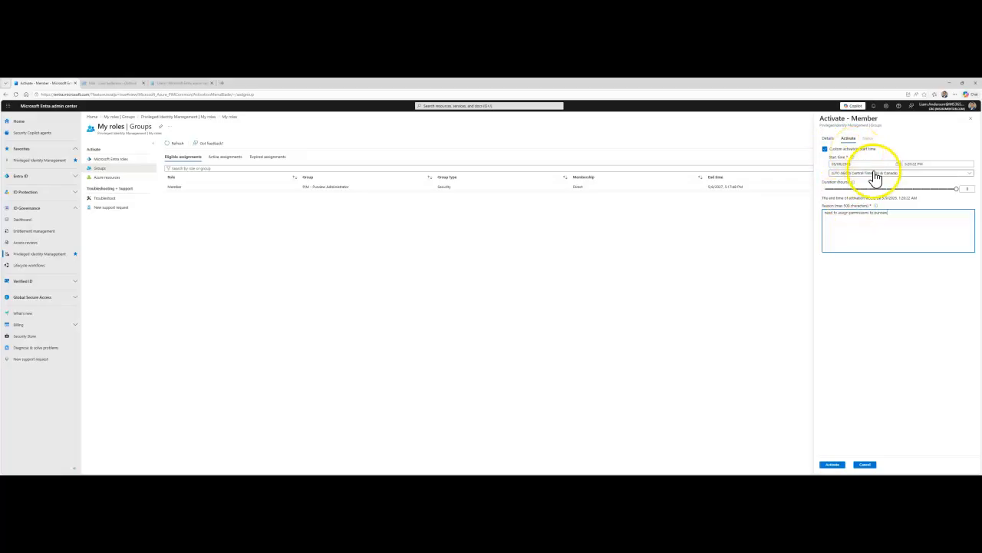
{"action": "left_click", "coordinate": [843, 150]}
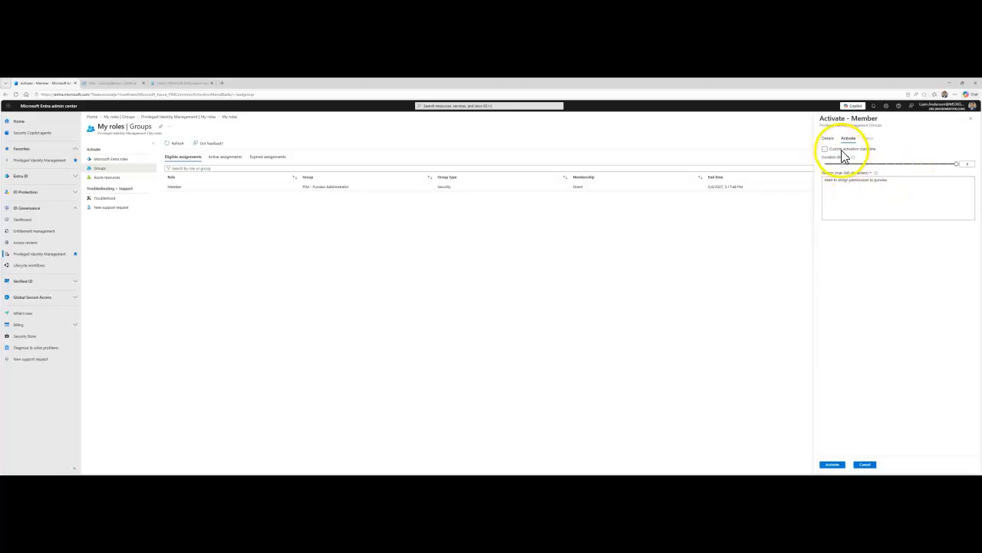
{"action": "left_click", "coordinate": [833, 464]}
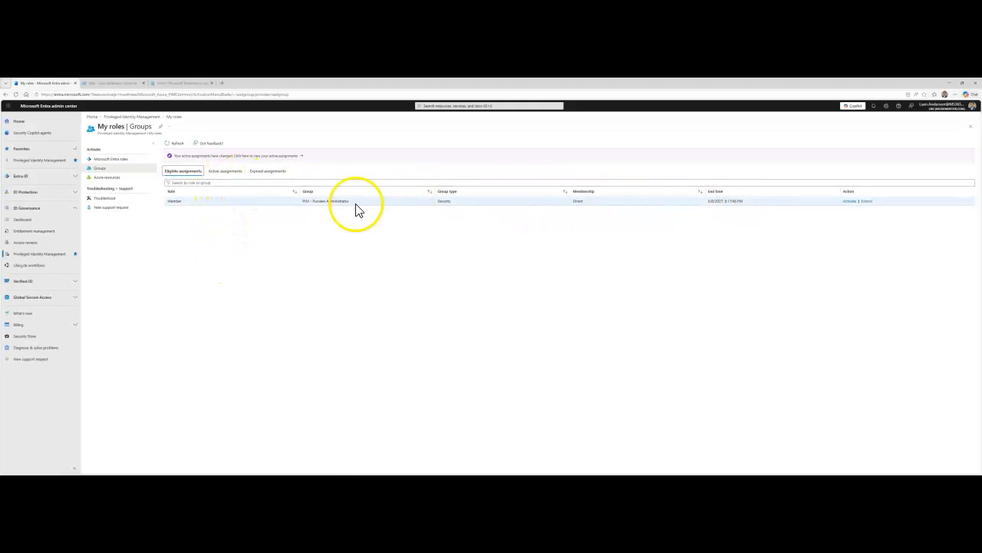
{"action": "left_click", "coordinate": [227, 171]}
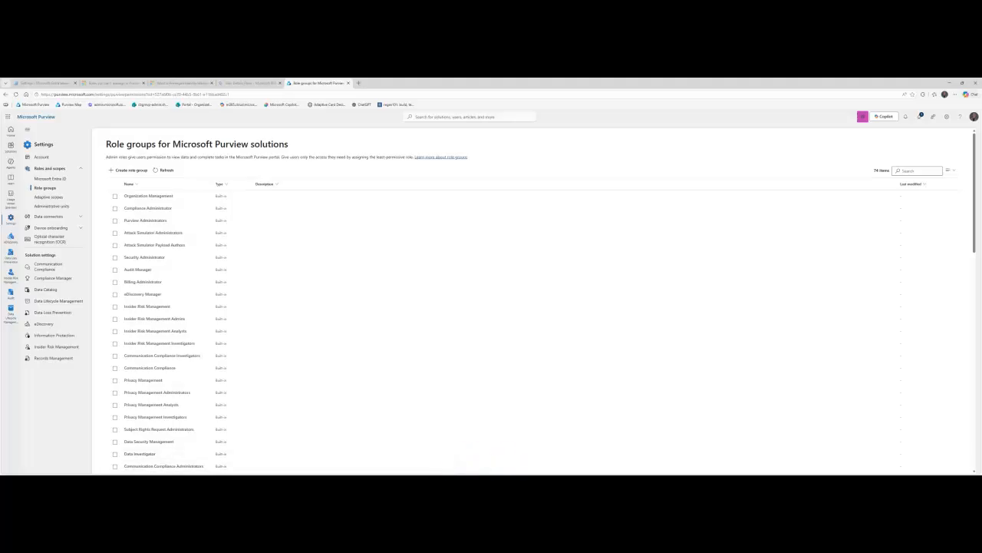
Check the administrator's Outlook inbox for PIM notifications and the user's group memberships in the Microsoft 365 admin center.
{"action": "left_click", "coordinate": [453, 471]}
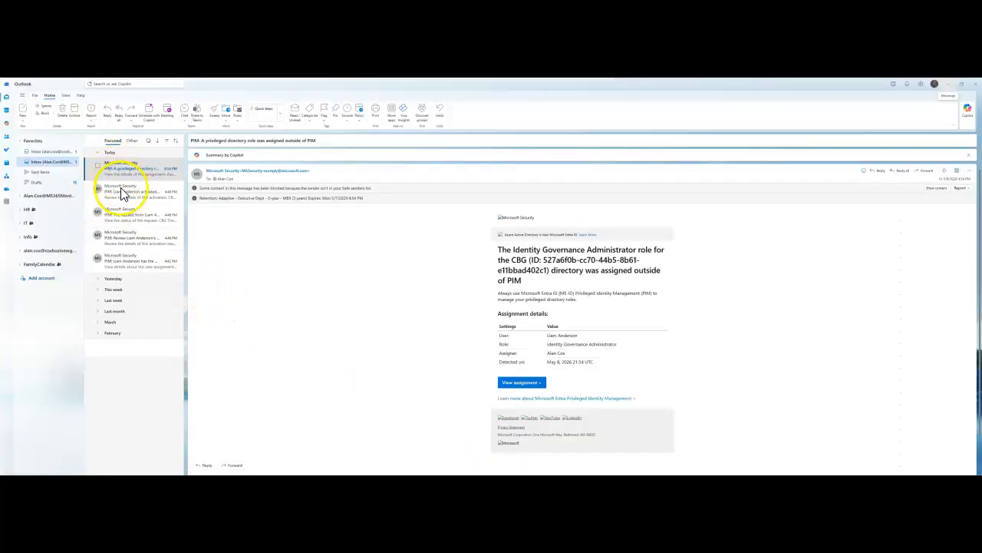
{"action": "left_click", "coordinate": [949, 84]}
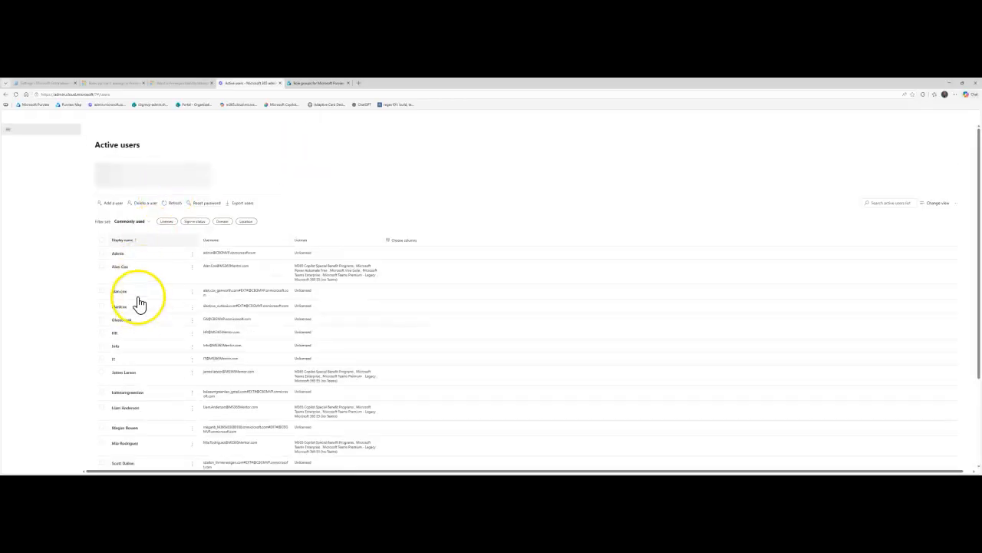
{"action": "left_click", "coordinate": [126, 409]}
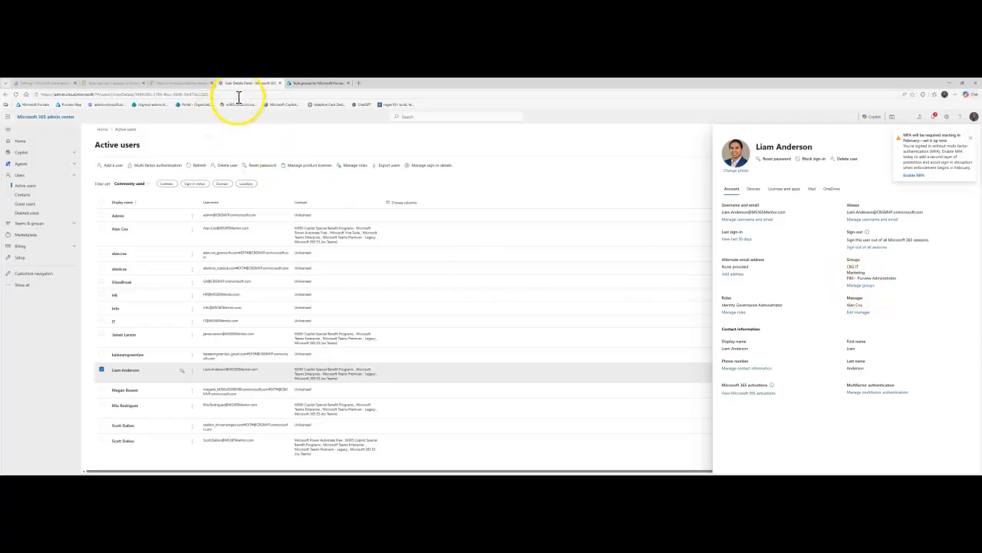
{"action": "left_click", "coordinate": [301, 82]}
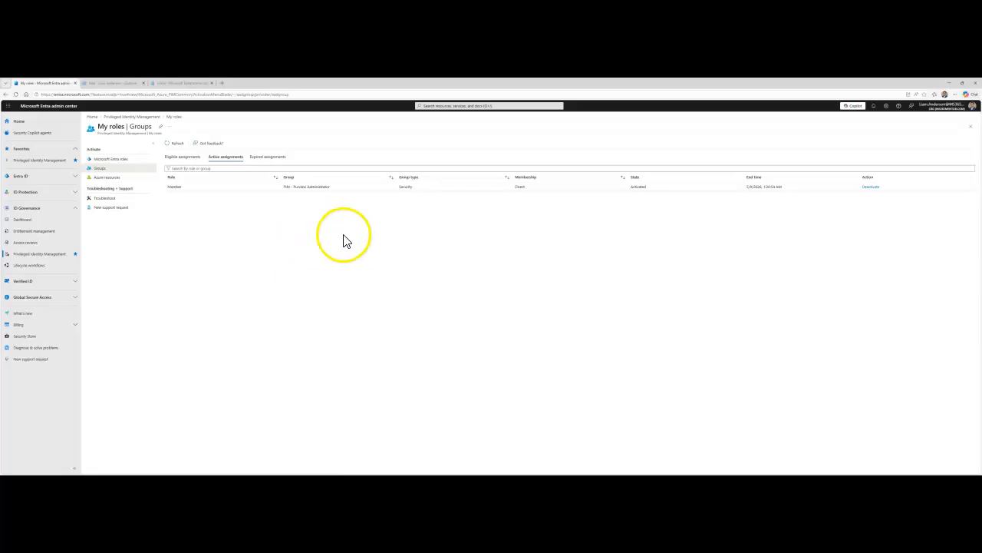
Open purview.microsoft.com in a new browser tab within the assigned user's session.
{"action": "left_click", "coordinate": [223, 84]}
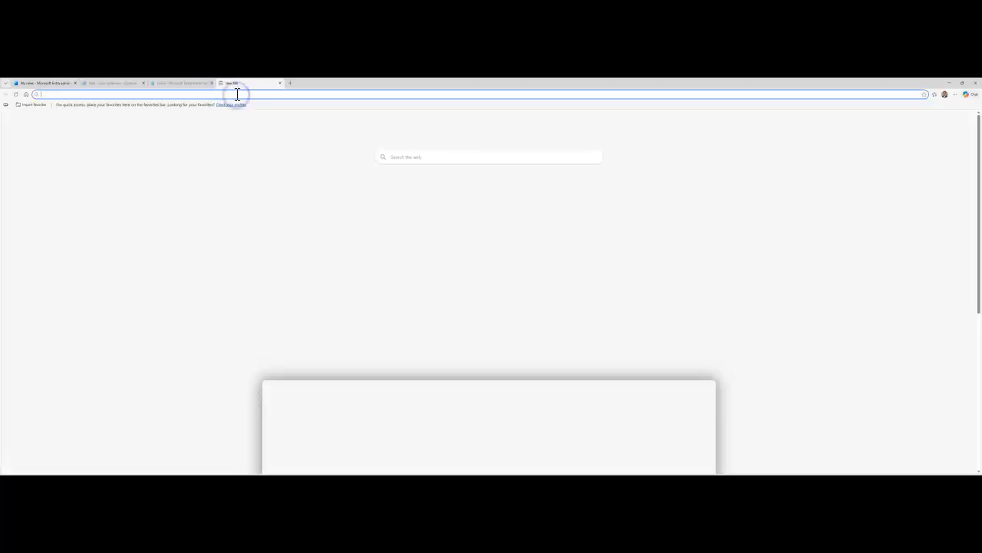
{"action": "type", "text": "purv"}
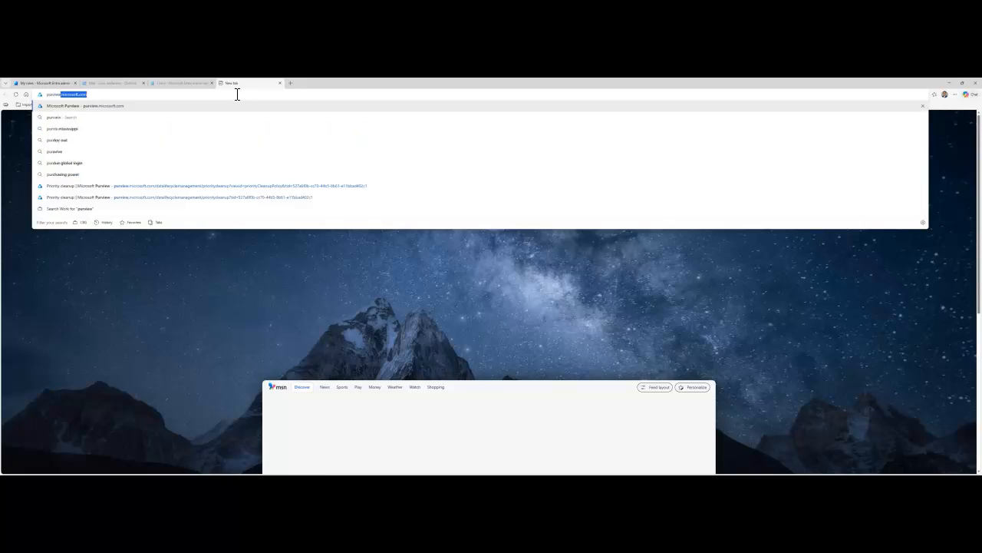
{"action": "type", "text": "iew.microsoft.com/"}
{"action": "key", "text": "Return"}
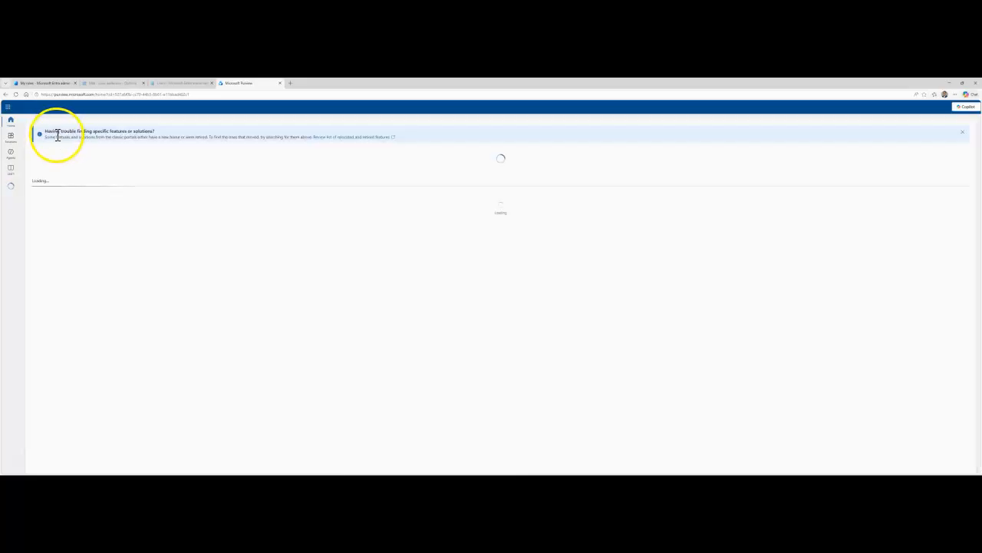
Explore all solutions available to the user in Microsoft Purview.
{"action": "left_click", "coordinate": [11, 138]}
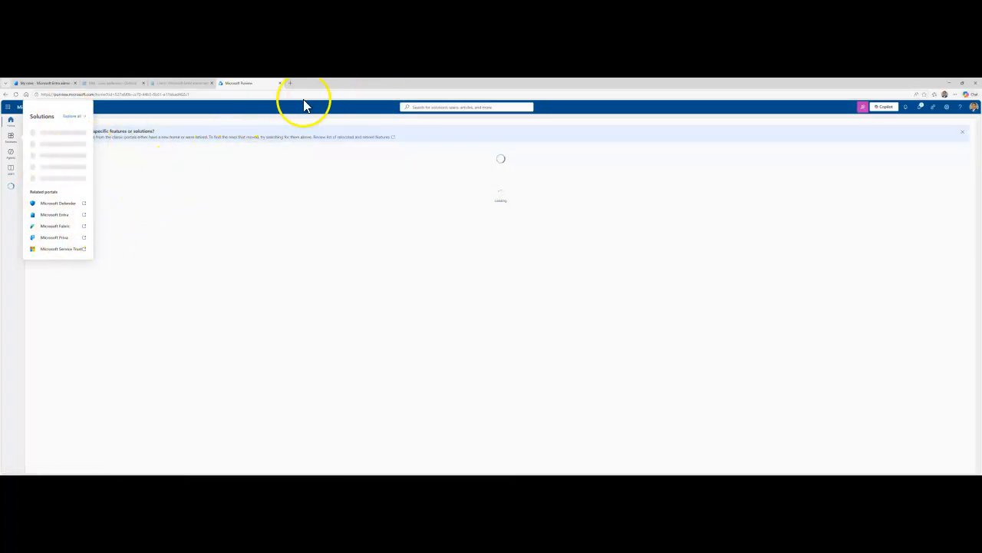
{"action": "left_click", "coordinate": [206, 178]}
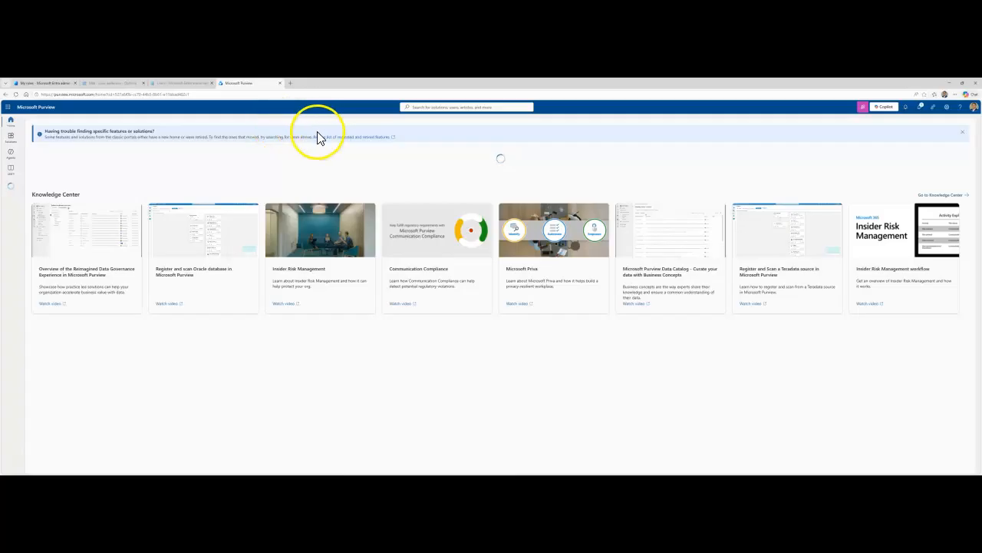
{"action": "left_click", "coordinate": [12, 144]}
{"action": "left_click", "coordinate": [82, 120]}
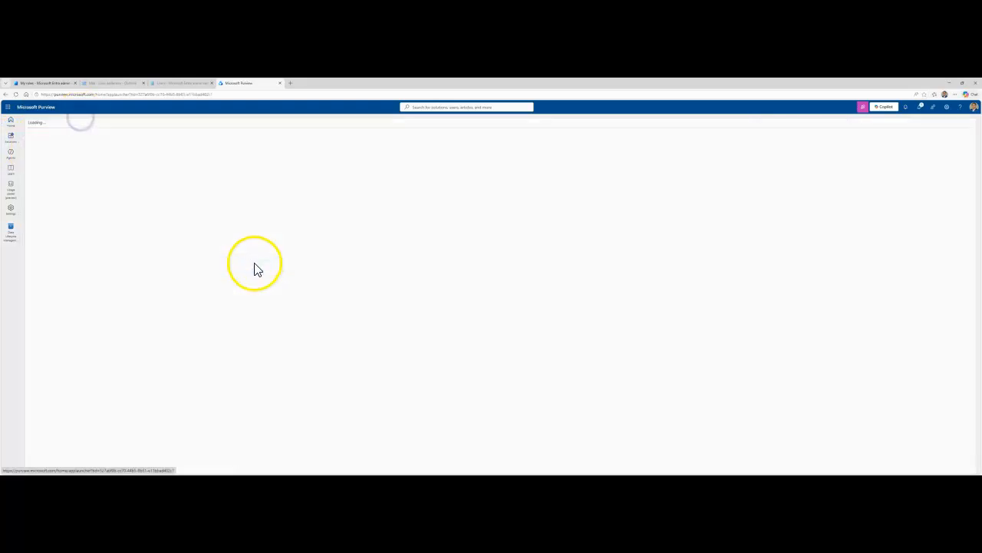
Display the role groups for Microsoft Purview solutions within the portal's roles and scopes settings.
{"action": "left_click", "coordinate": [294, 239]}
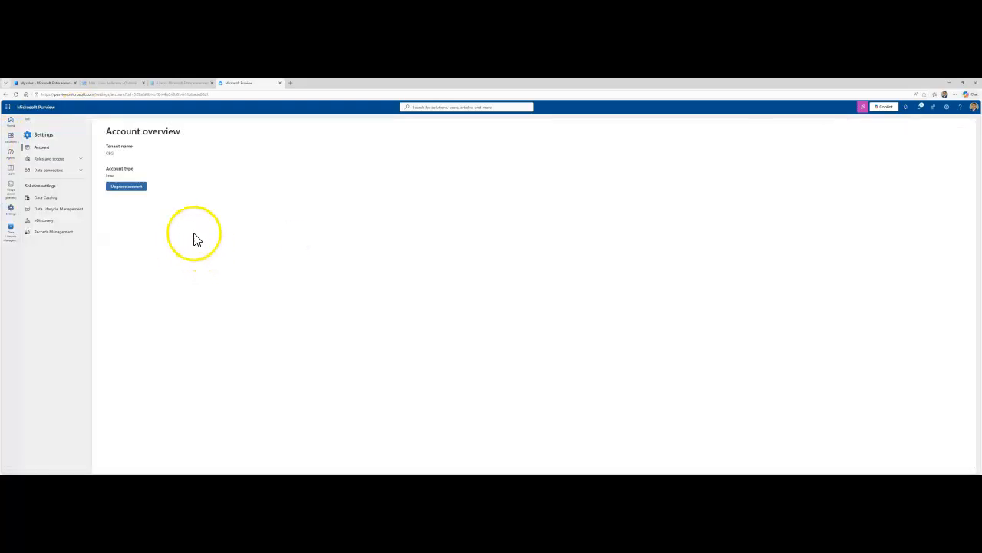
{"action": "left_click", "coordinate": [44, 158]}
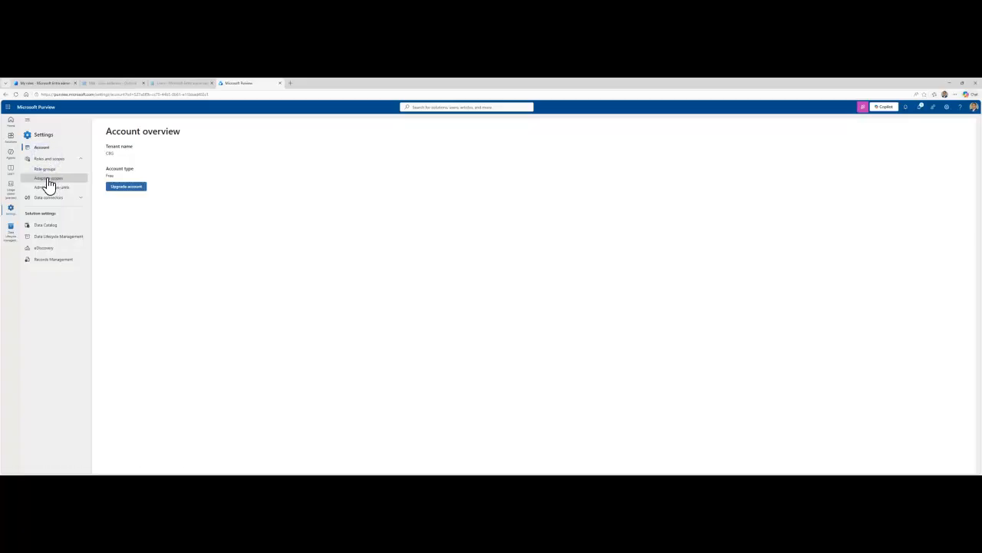
{"action": "left_click", "coordinate": [46, 170]}
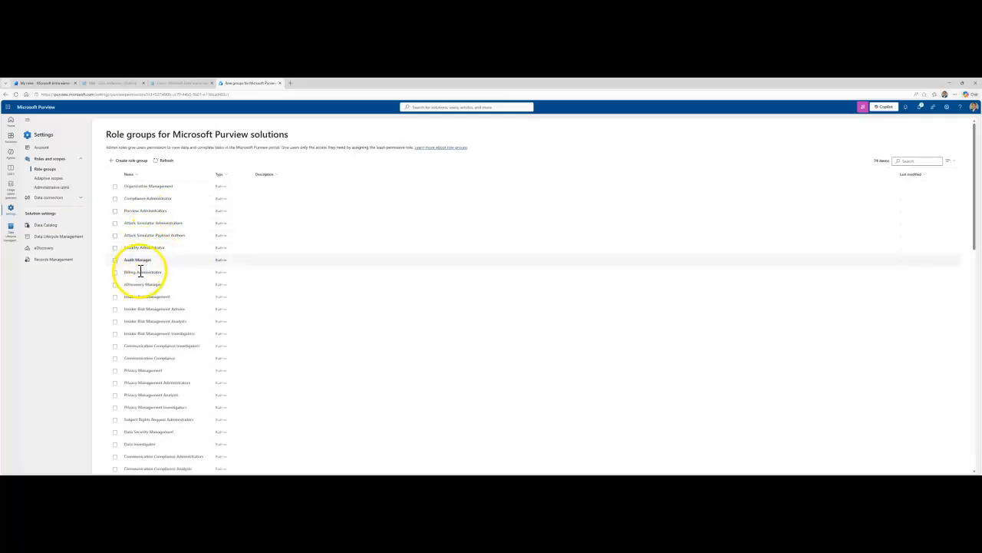
Add the user listed directly below IT as a member of the Insider Risk Management Admins role group and save the update.
{"action": "left_click", "coordinate": [163, 309]}
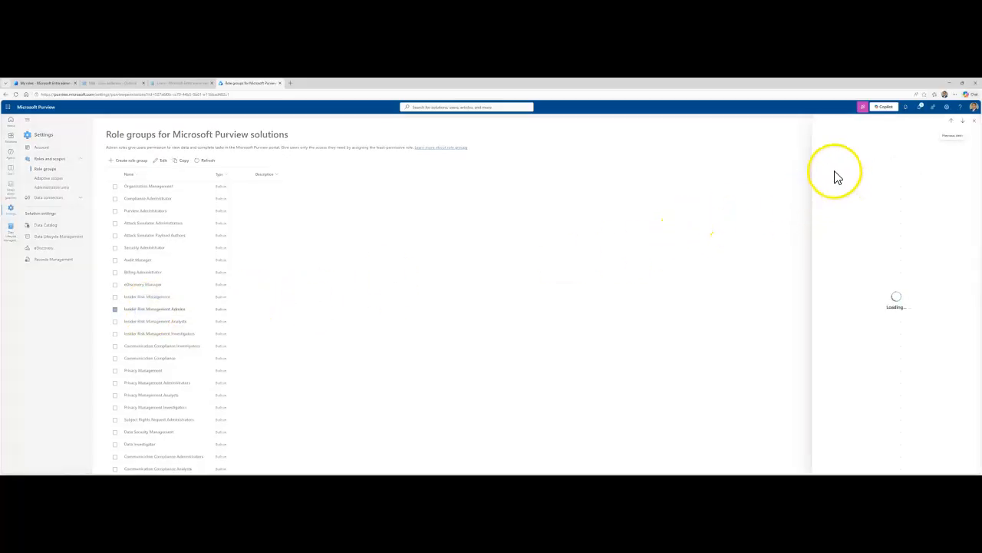
{"action": "left_click", "coordinate": [830, 150]}
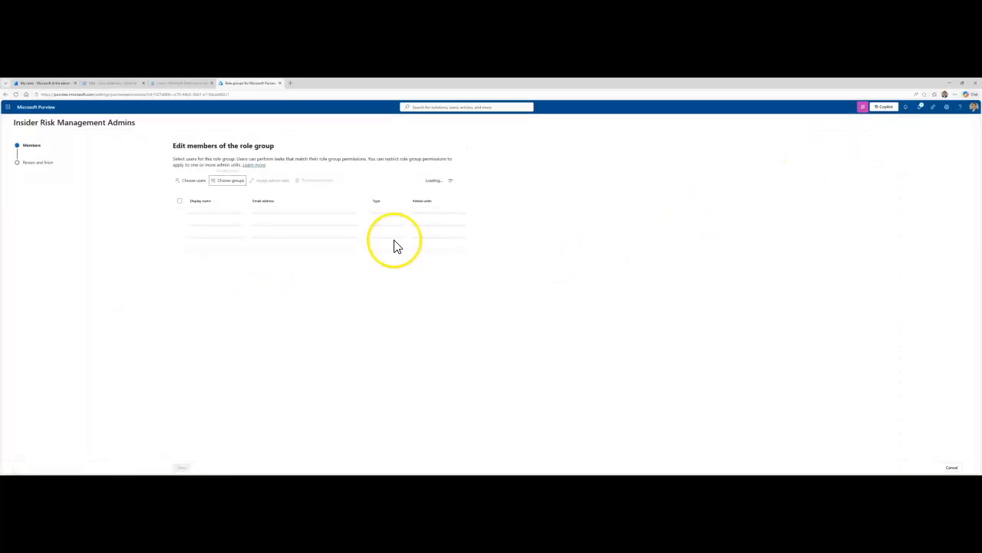
{"action": "left_click", "coordinate": [313, 272]}
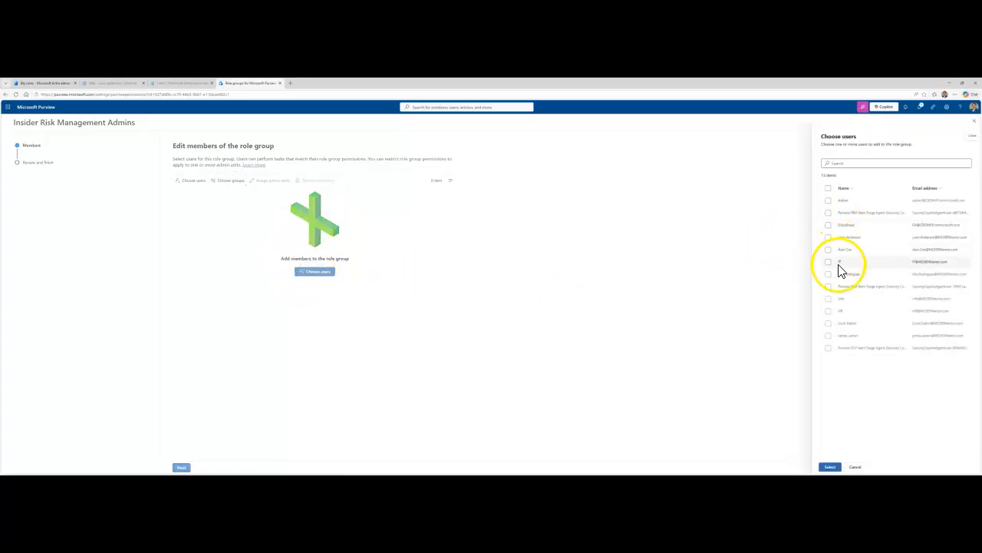
{"action": "left_click", "coordinate": [833, 274]}
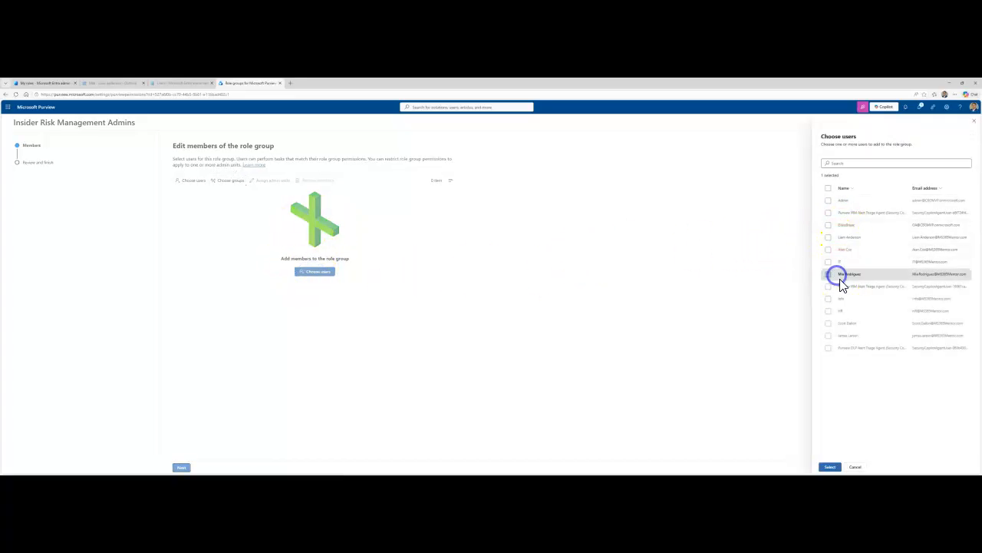
{"action": "left_click", "coordinate": [831, 468]}
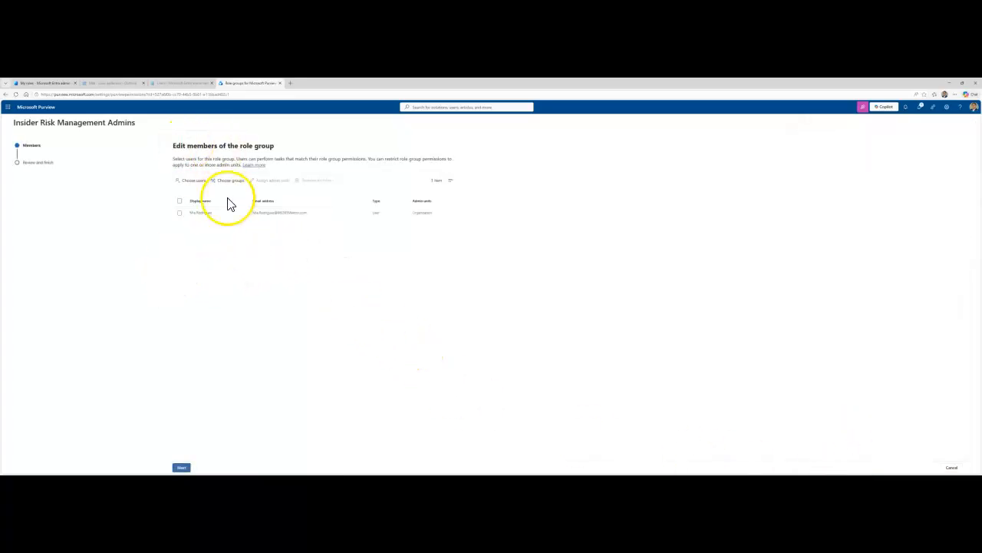
{"action": "left_click", "coordinate": [183, 468]}
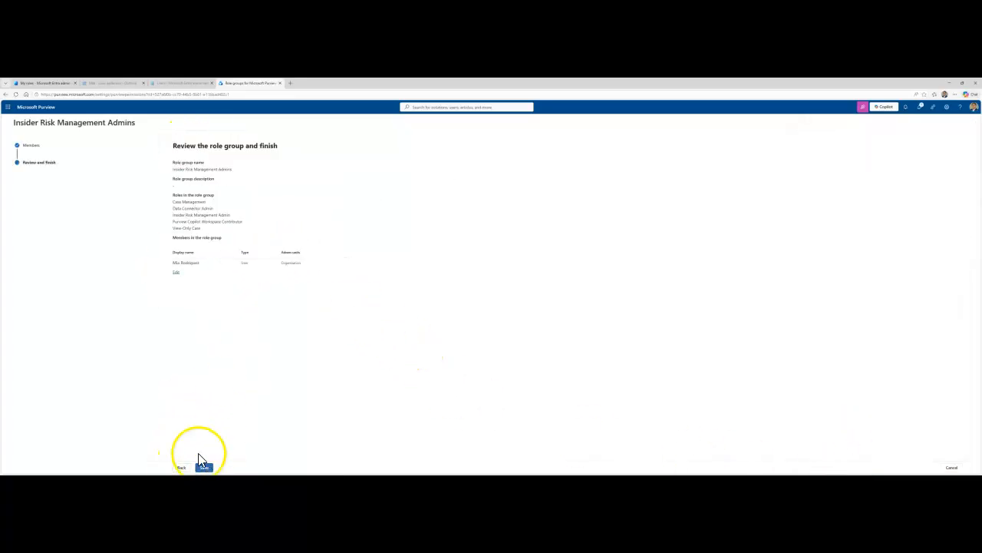
{"action": "left_click", "coordinate": [207, 468]}
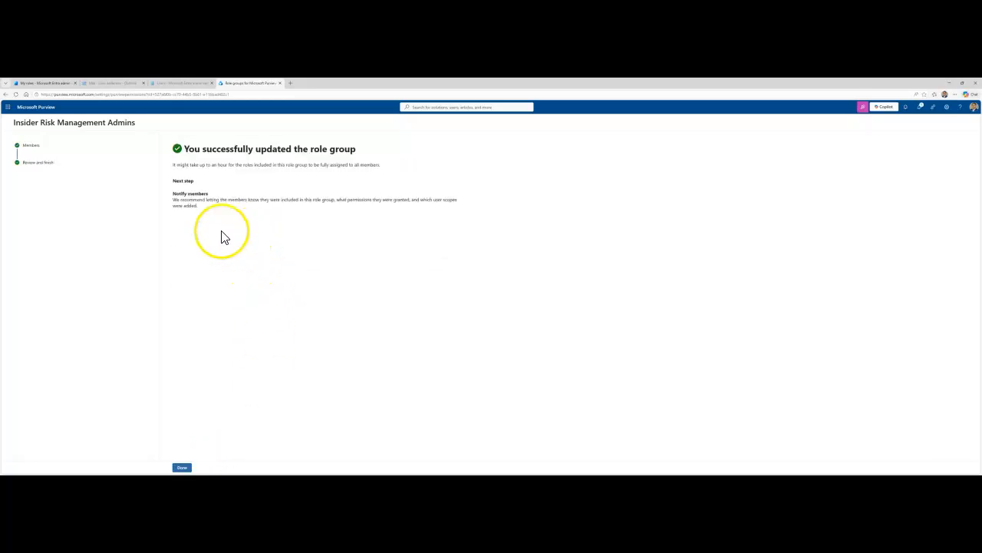
{"action": "left_click", "coordinate": [184, 467]}
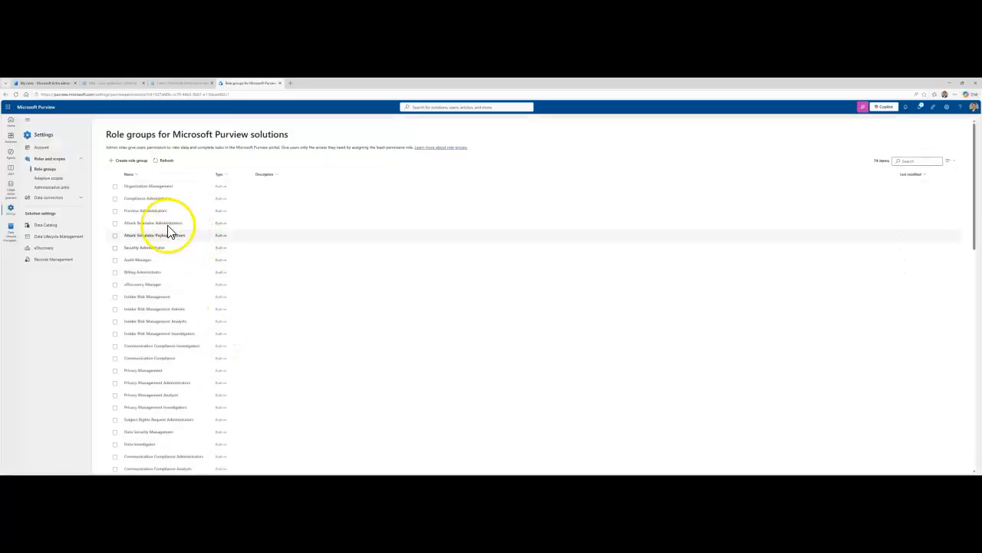
Remove the newly added user from the Insider Risk Management Admins role group and save the update.
{"action": "left_click", "coordinate": [148, 309]}
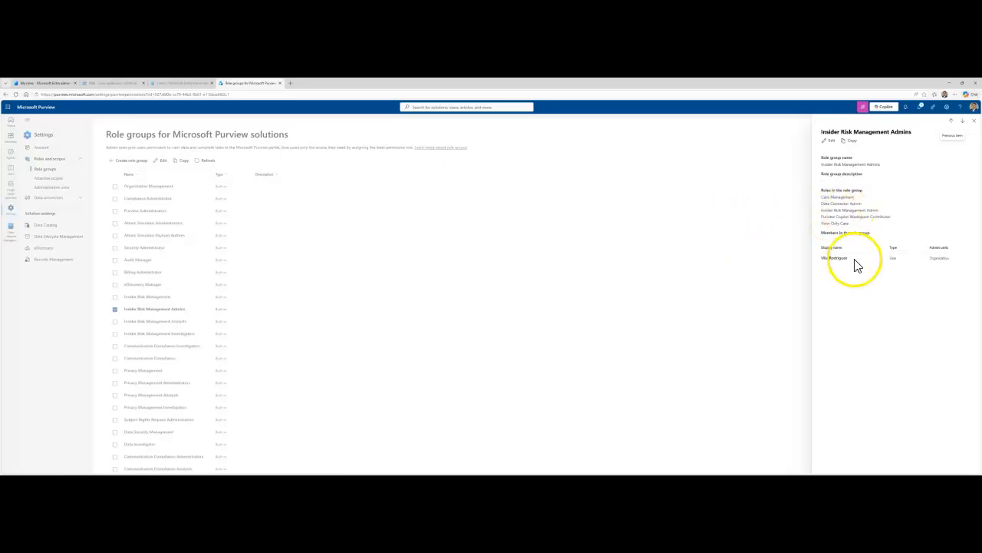
{"action": "left_click", "coordinate": [828, 141]}
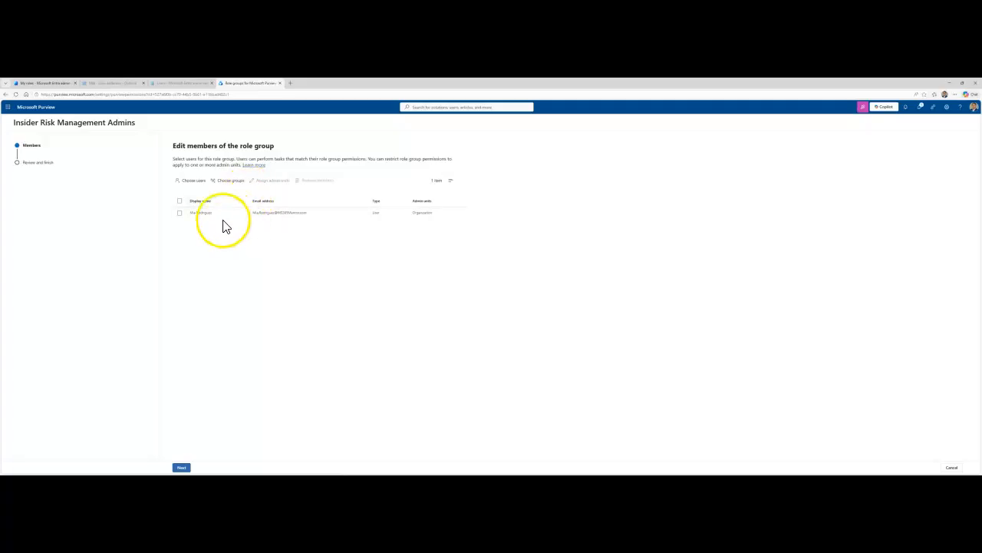
{"action": "left_click", "coordinate": [197, 218]}
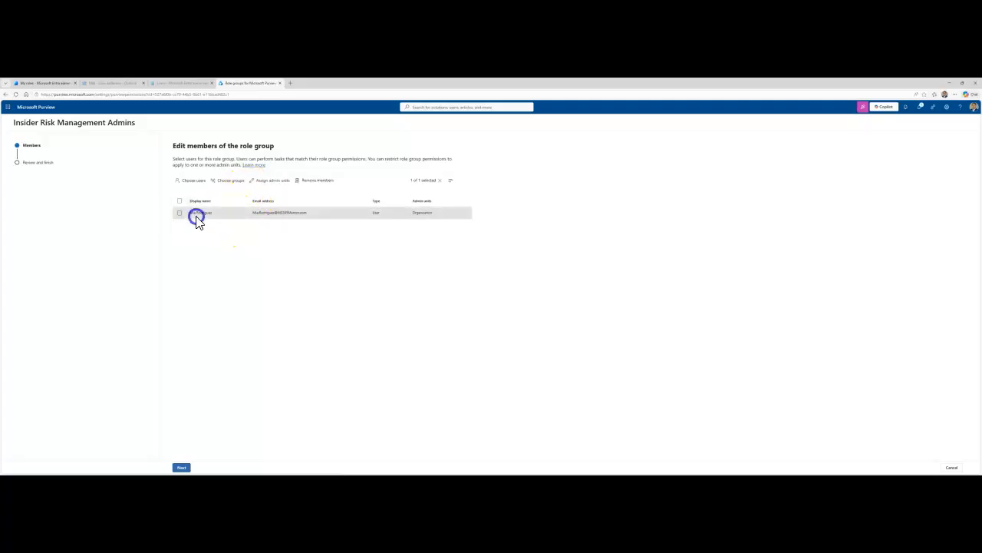
{"action": "left_click", "coordinate": [313, 181]}
{"action": "left_click", "coordinate": [181, 468]}
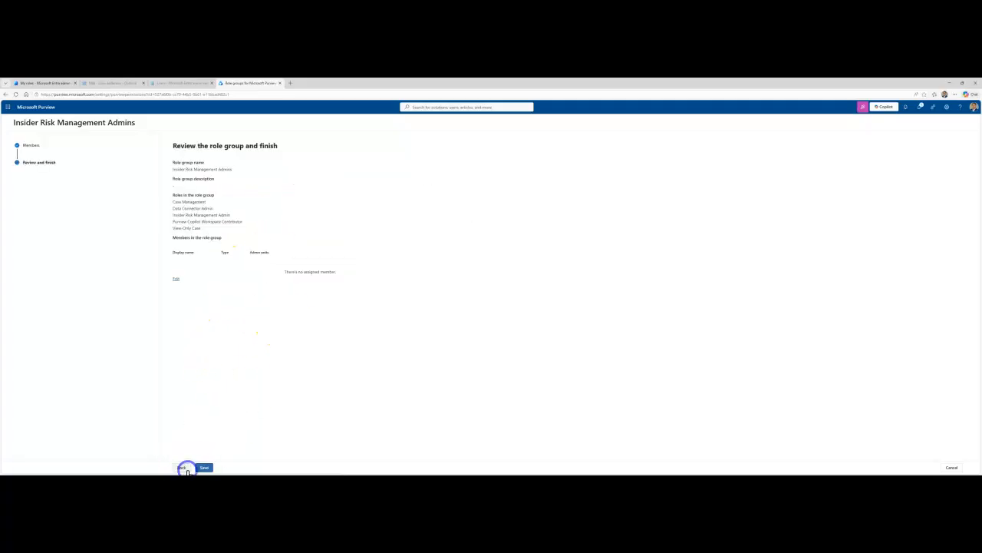
{"action": "left_click", "coordinate": [203, 468]}
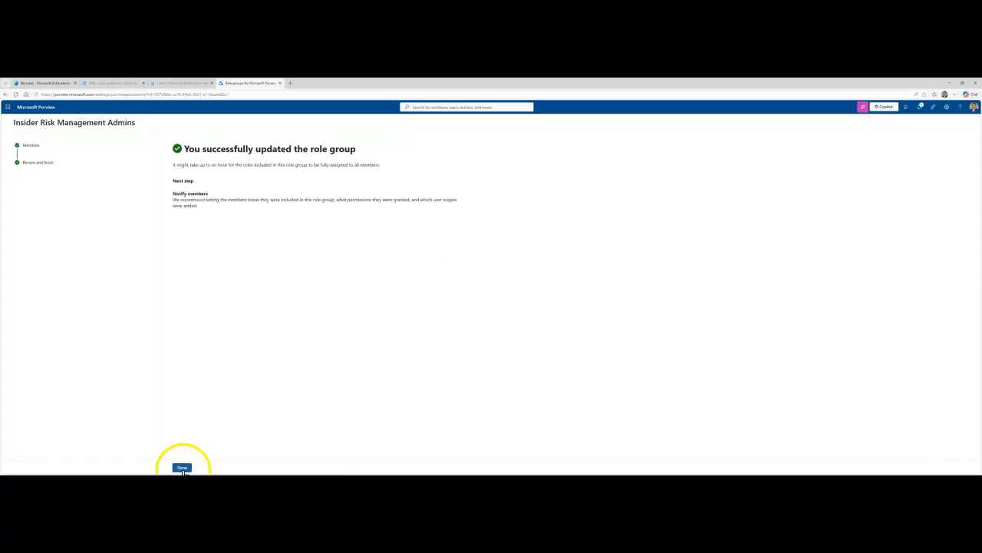
{"action": "left_click", "coordinate": [182, 469]}
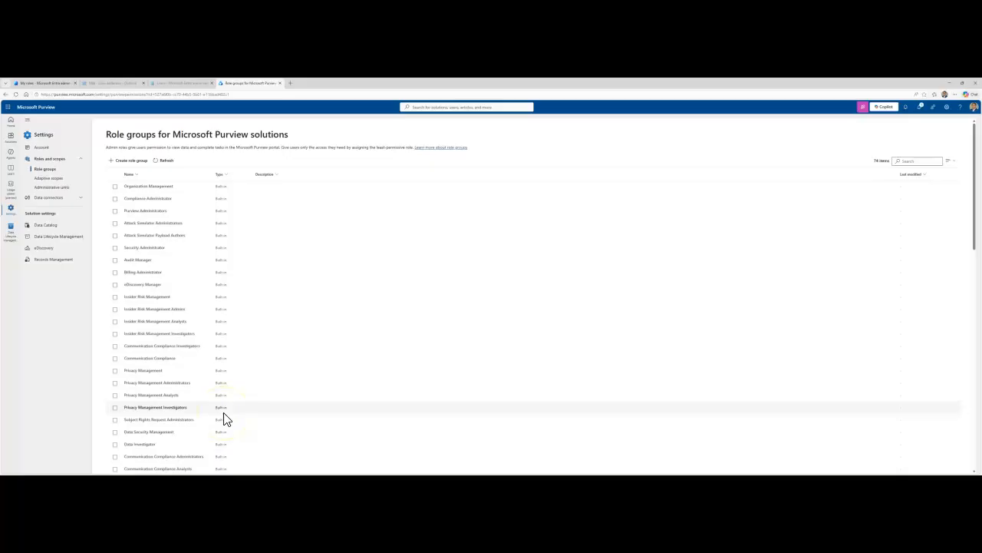